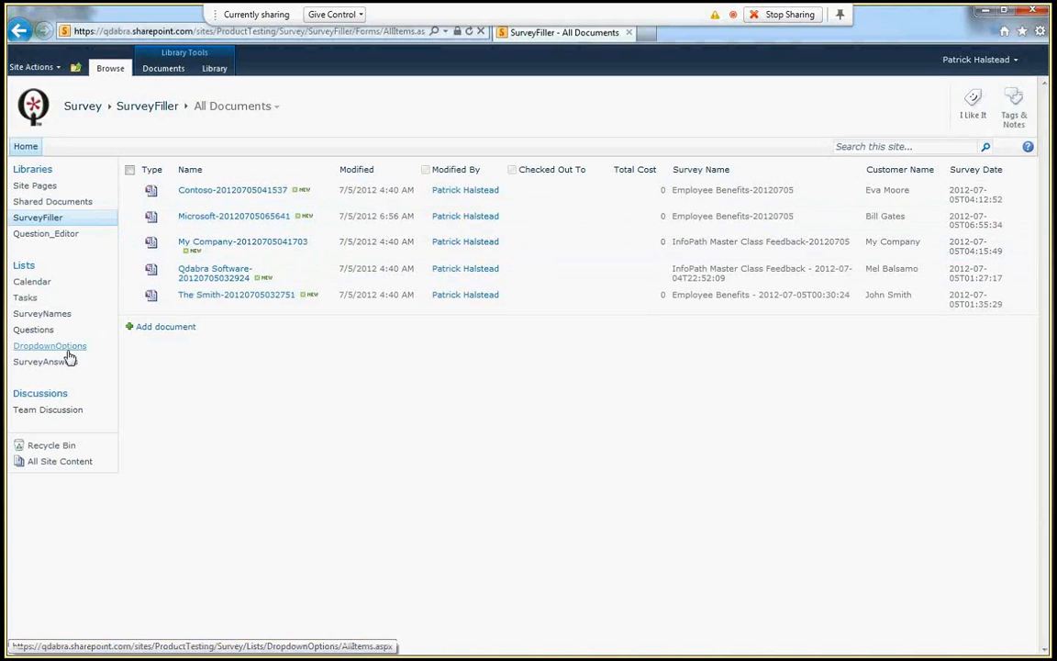
- Open the SurveyAnswers list from the SharePoint Quick Launch
click(68, 363)
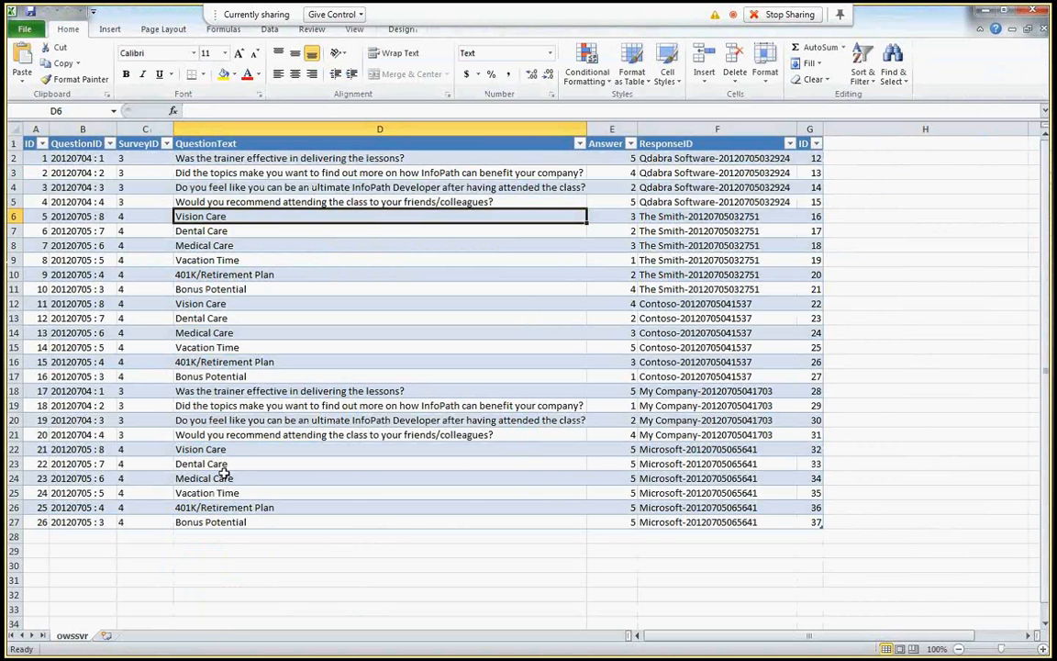
- Change the Microsoft respondent's Vision Care answer in E22 from 5 to 4
click(622, 450)
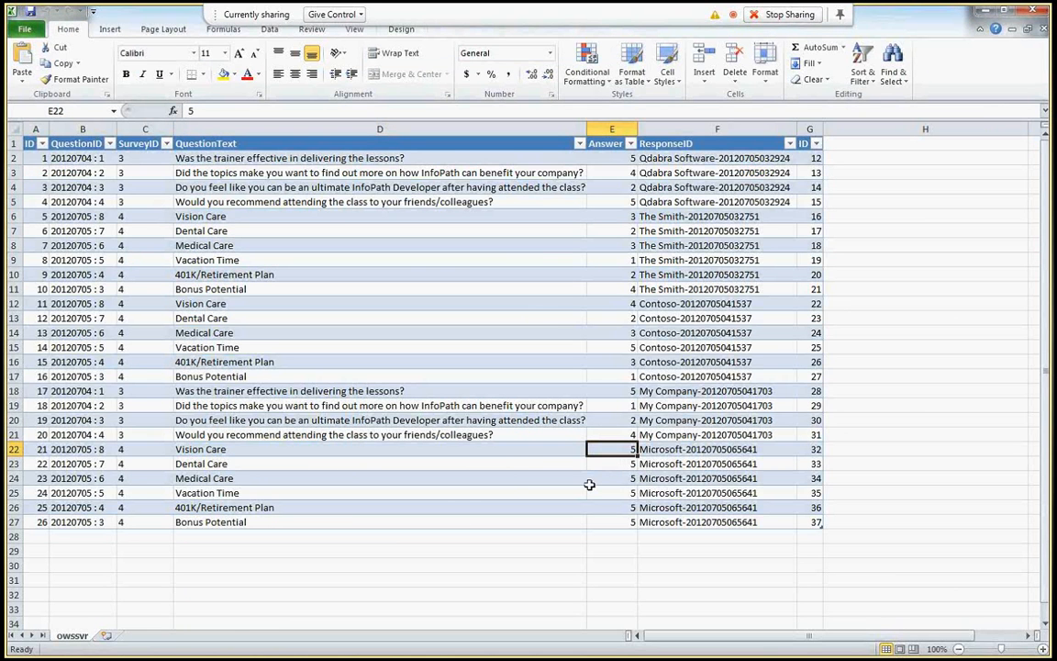
text(4)
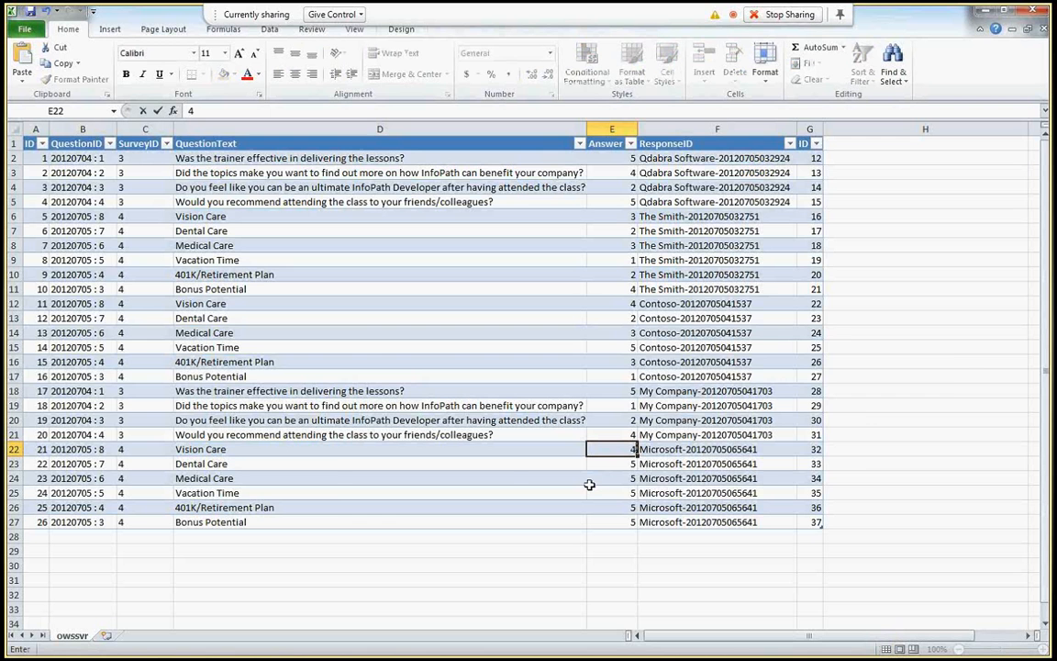
key(Tab)
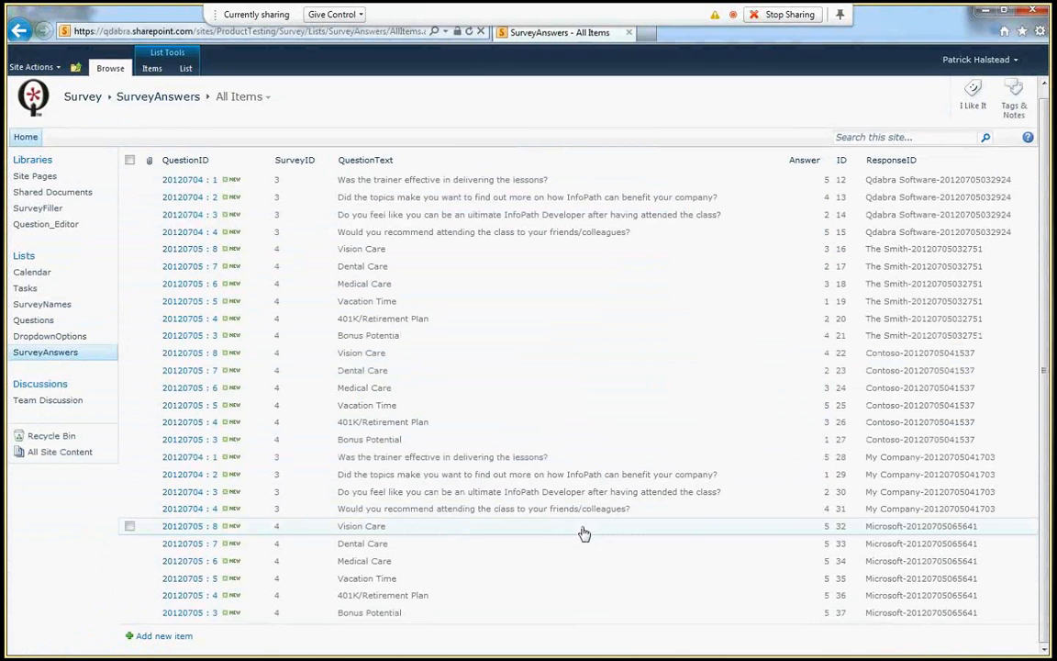
click(770, 531)
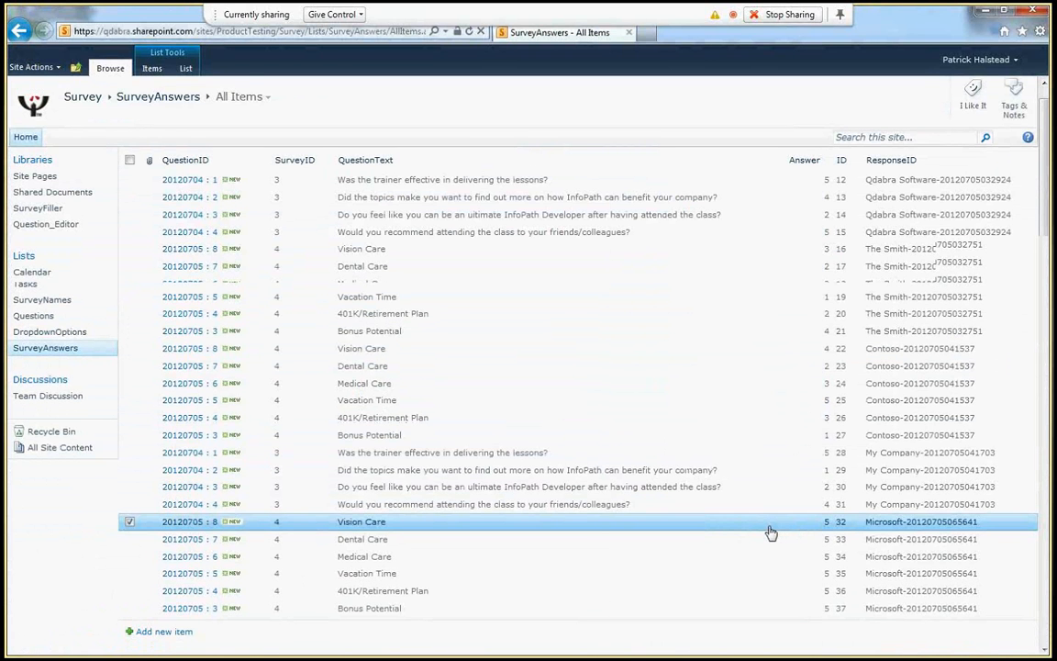
key(alt+Tab)
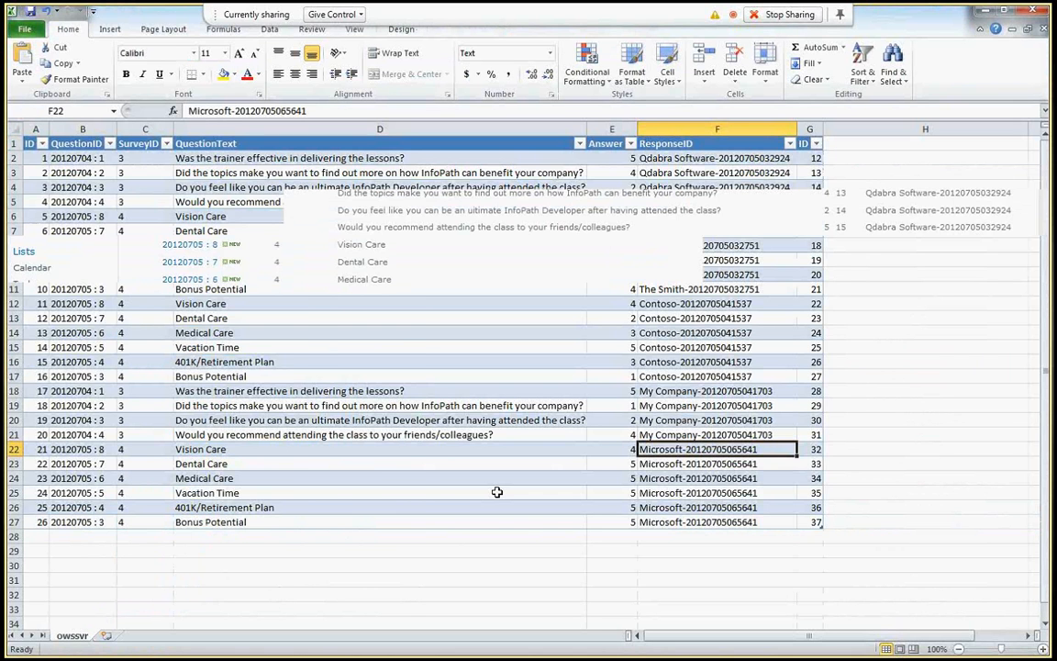
- Synchronize the edited table back to the SharePoint list
right_click(285, 246)
mouse_move(404, 462)
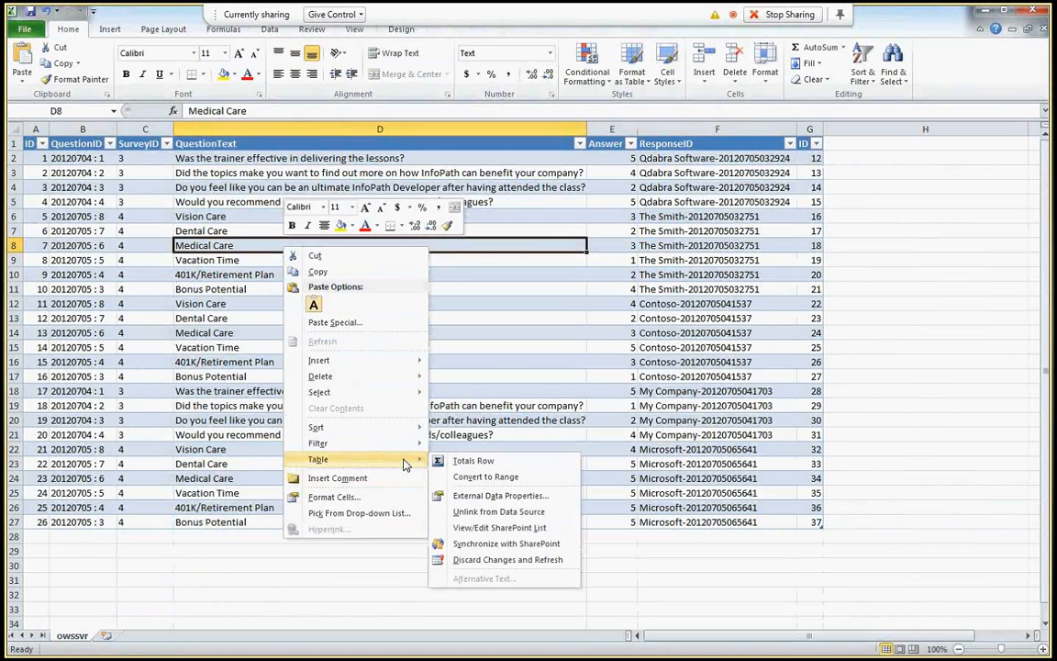
click(486, 542)
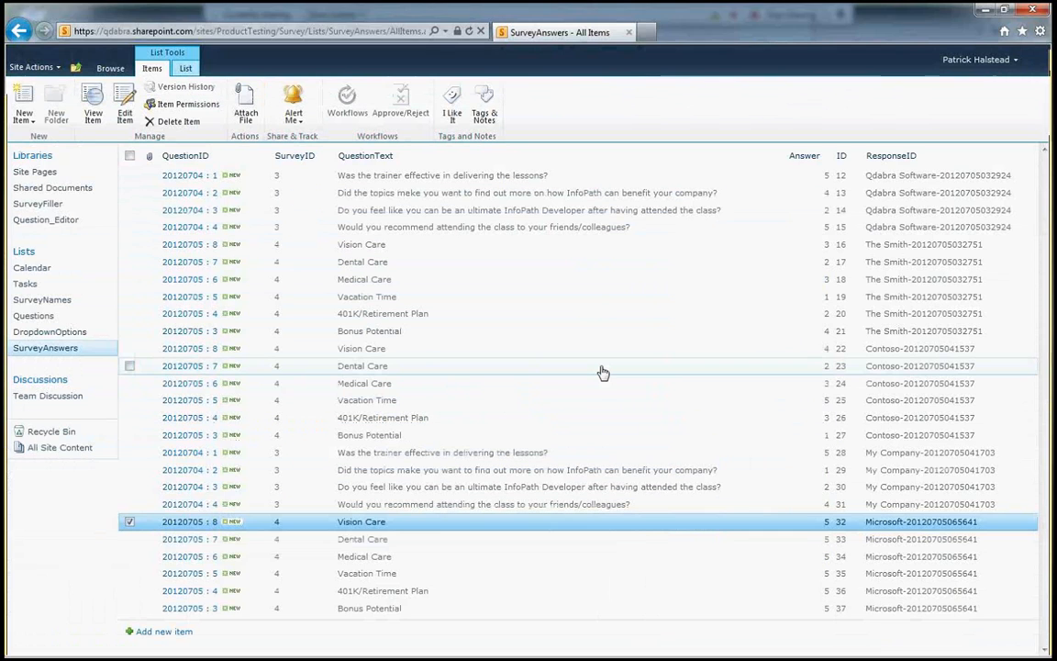
- Confirm Vision Care item ID 32 shows 4, then edit its Answer back to 5 and save
click(470, 32)
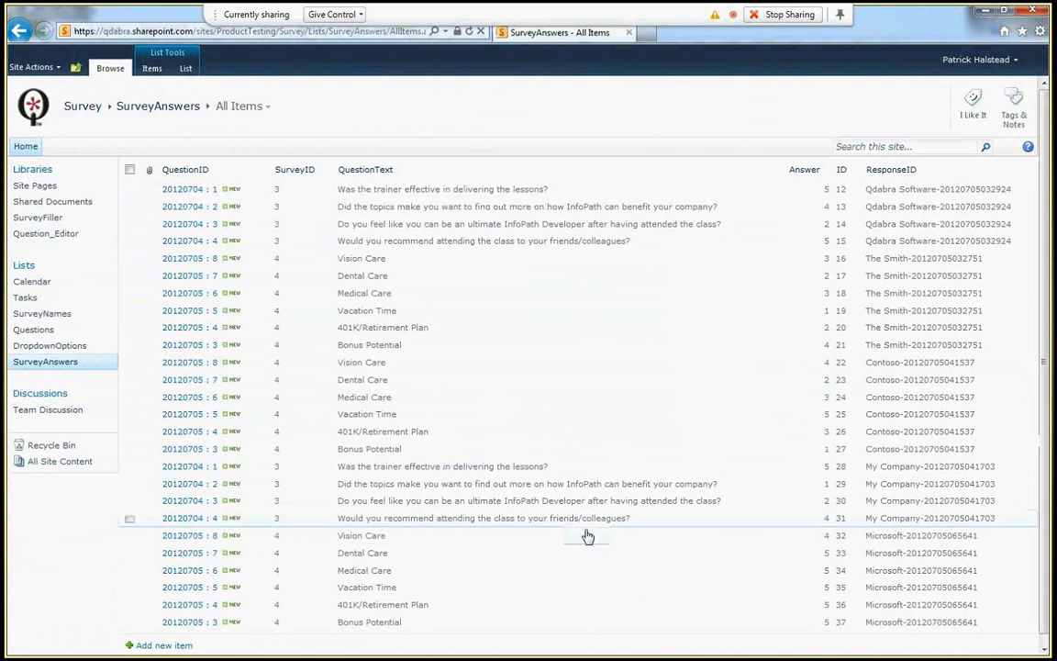
click(586, 538)
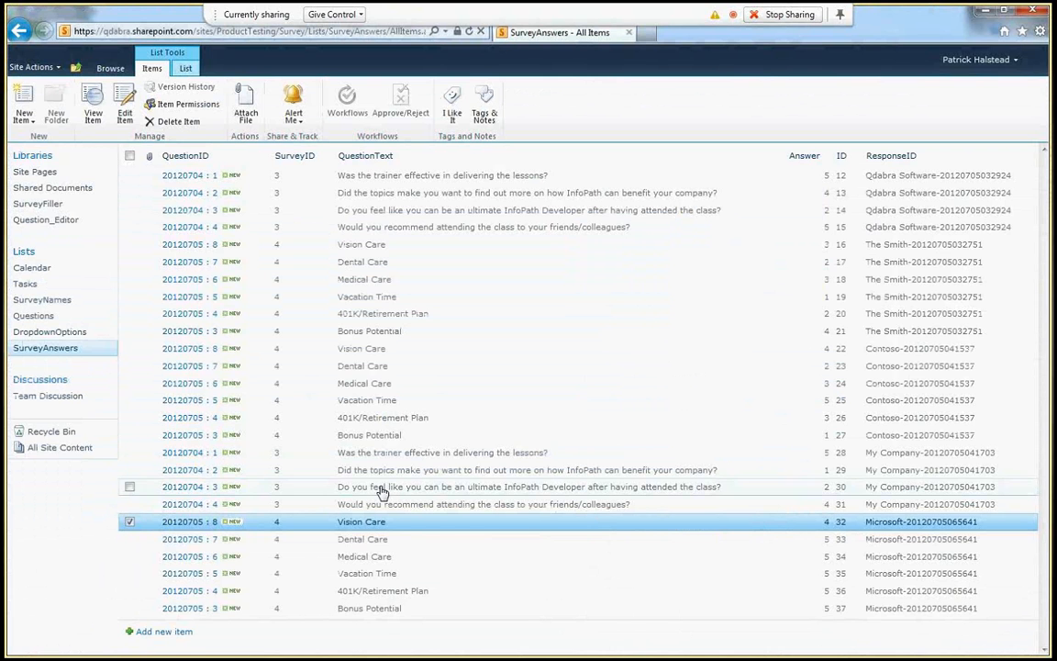
click(123, 107)
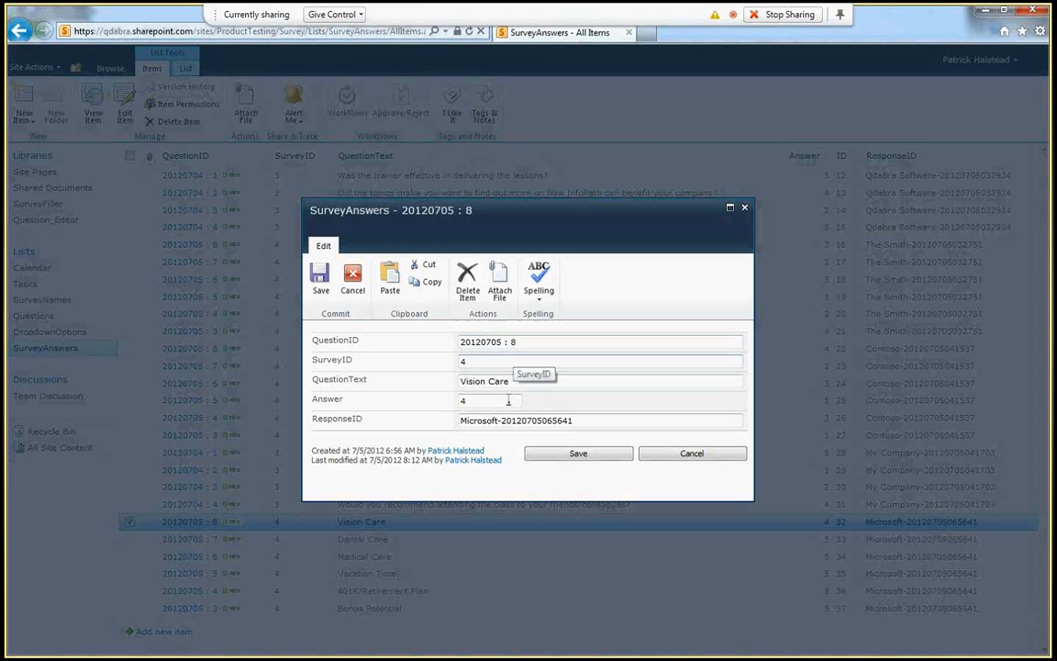
click(511, 400)
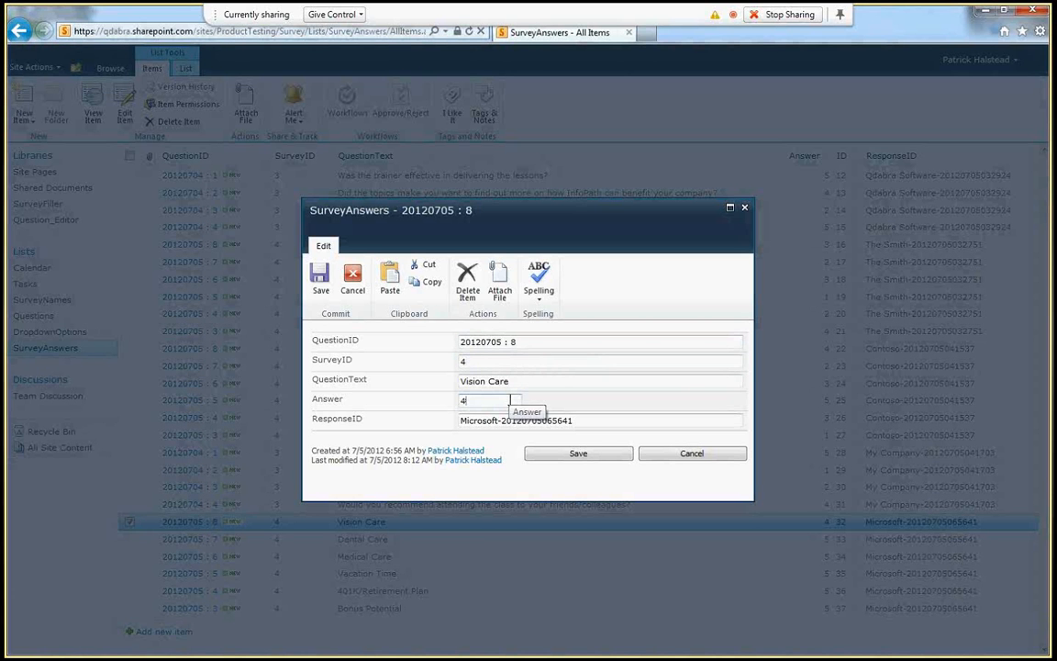
click(578, 453)
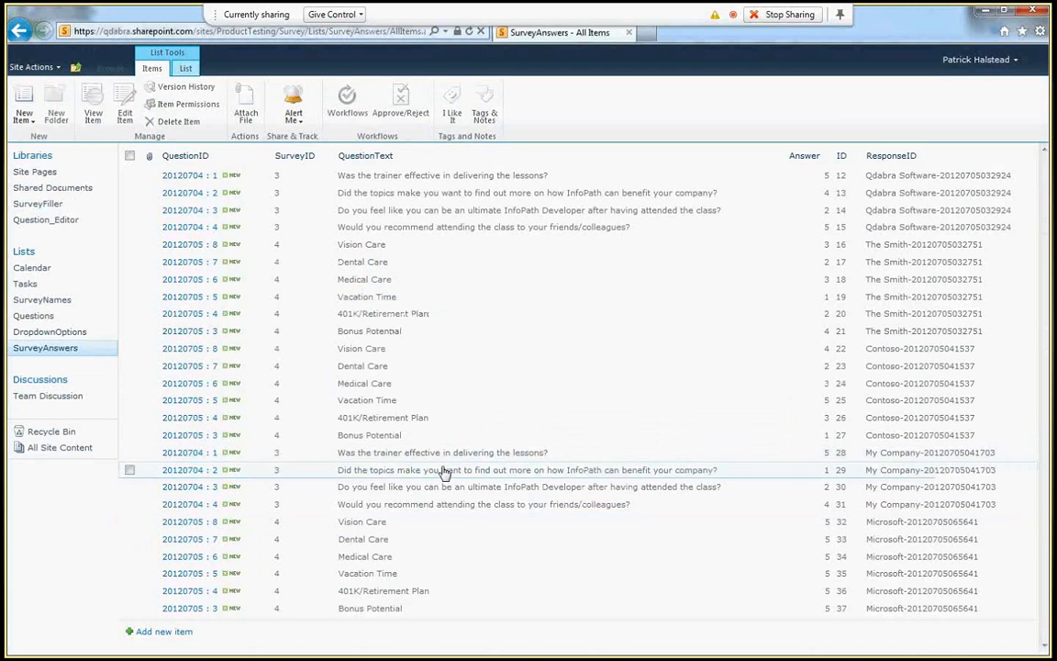
key(alt+Tab)
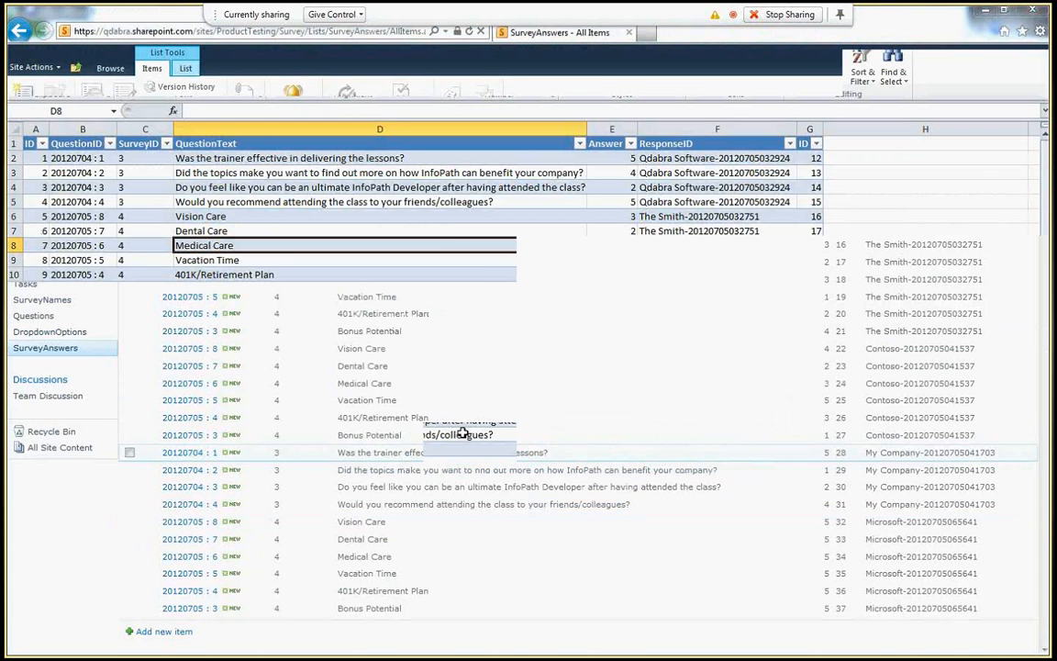
- Re-sync the table with SharePoint so Vision Care reads 5, then insert a blank Sheet1
right_click(463, 434)
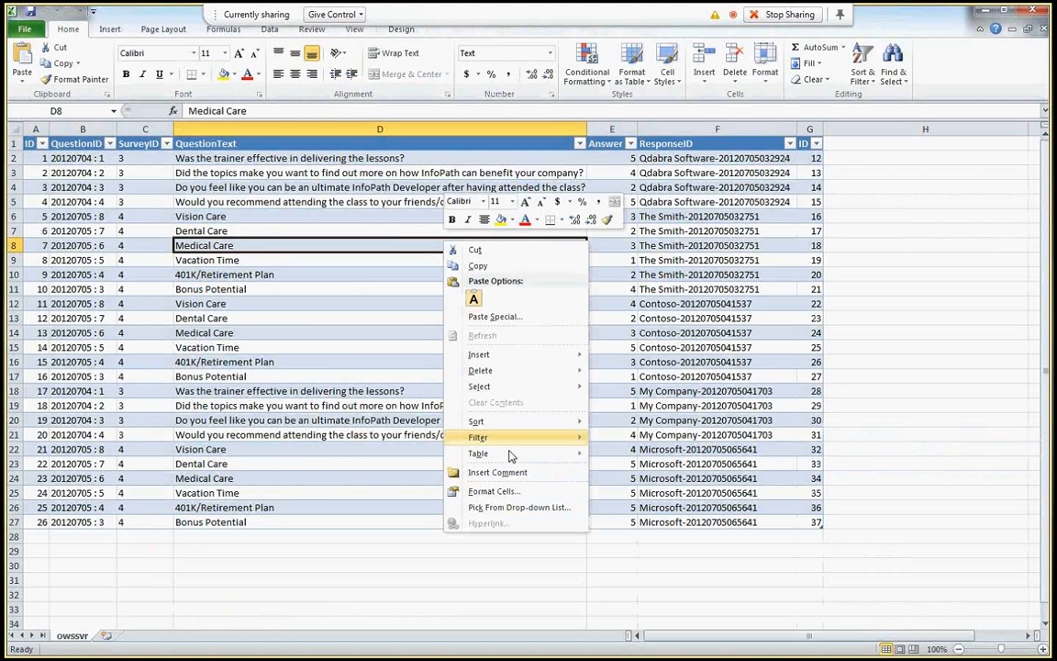
mouse_move(511, 456)
click(637, 538)
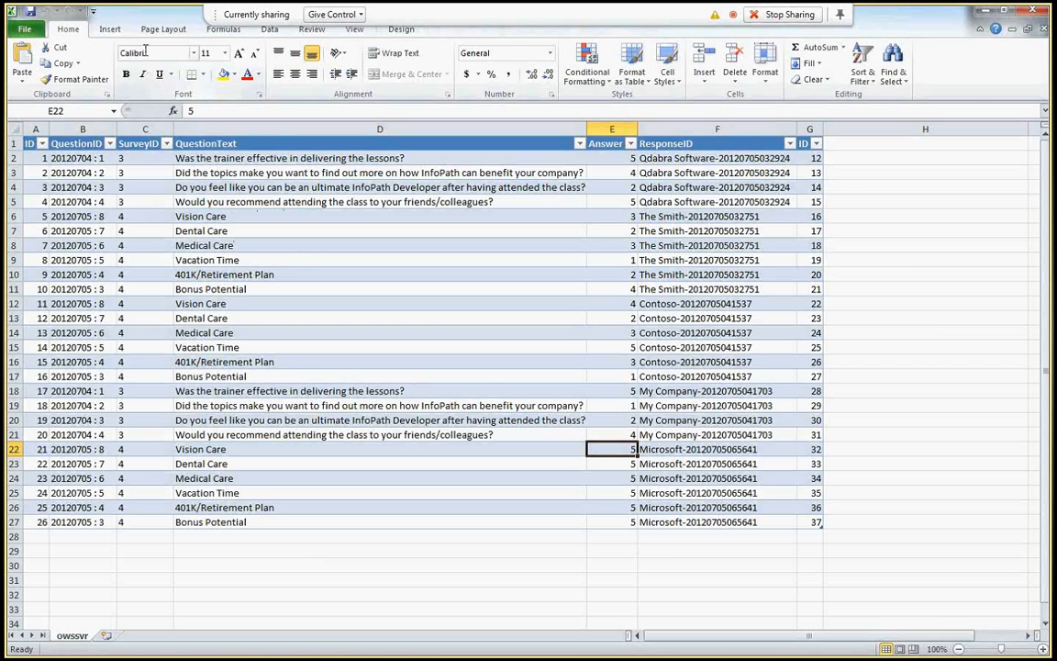
click(106, 635)
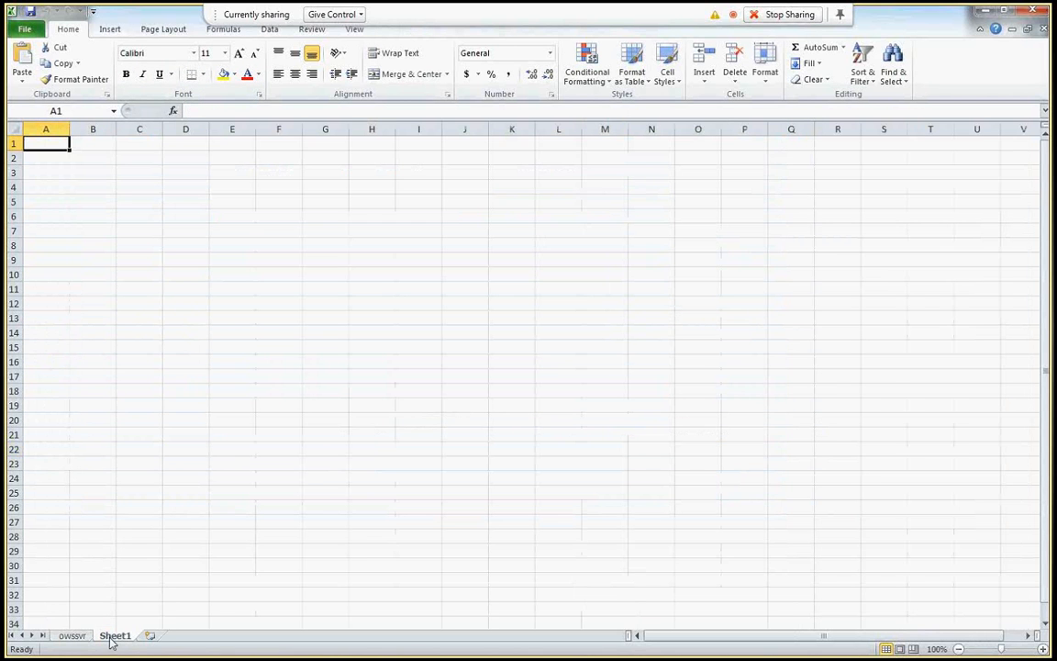
- Insert a PivotTable with PivotChart at Sheet1 B4, sourced from the whole owssvr answers table
click(106, 184)
click(110, 30)
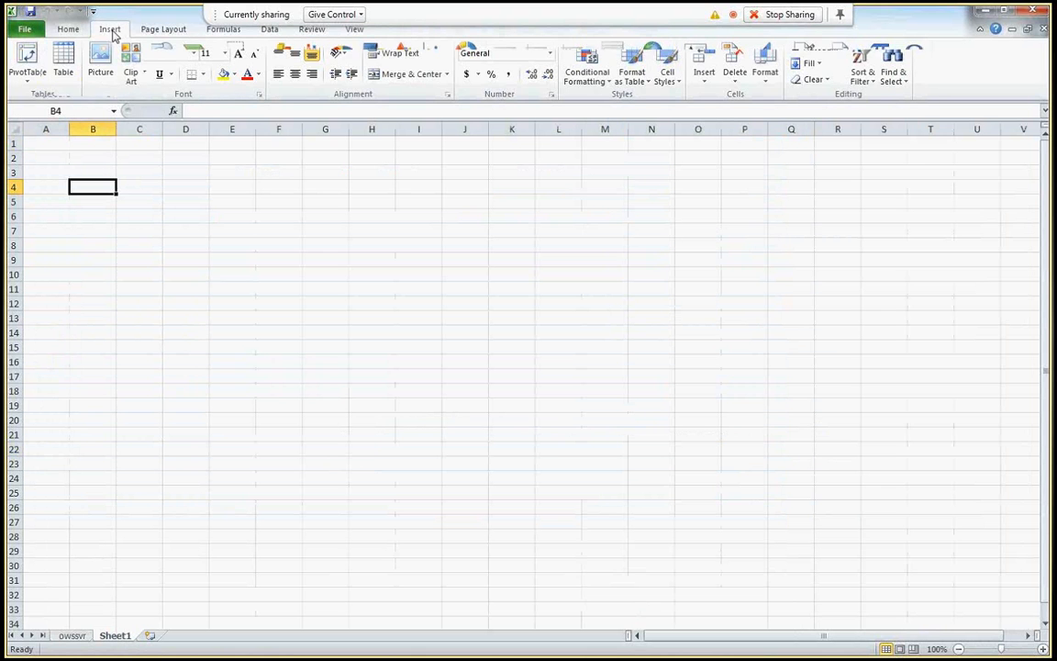
click(36, 88)
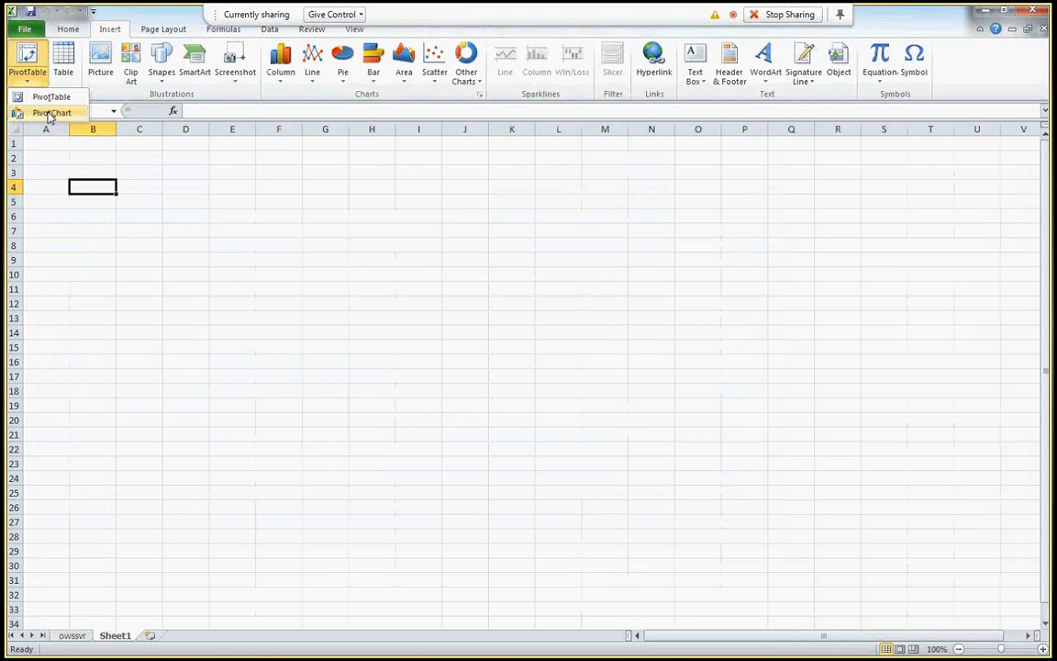
click(50, 113)
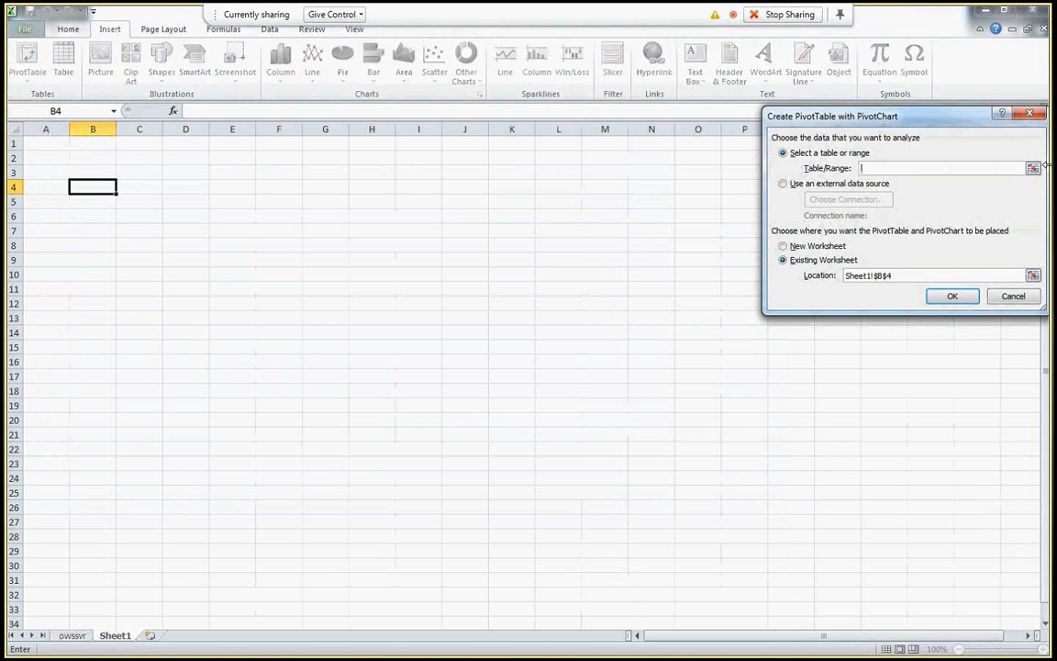
click(1033, 168)
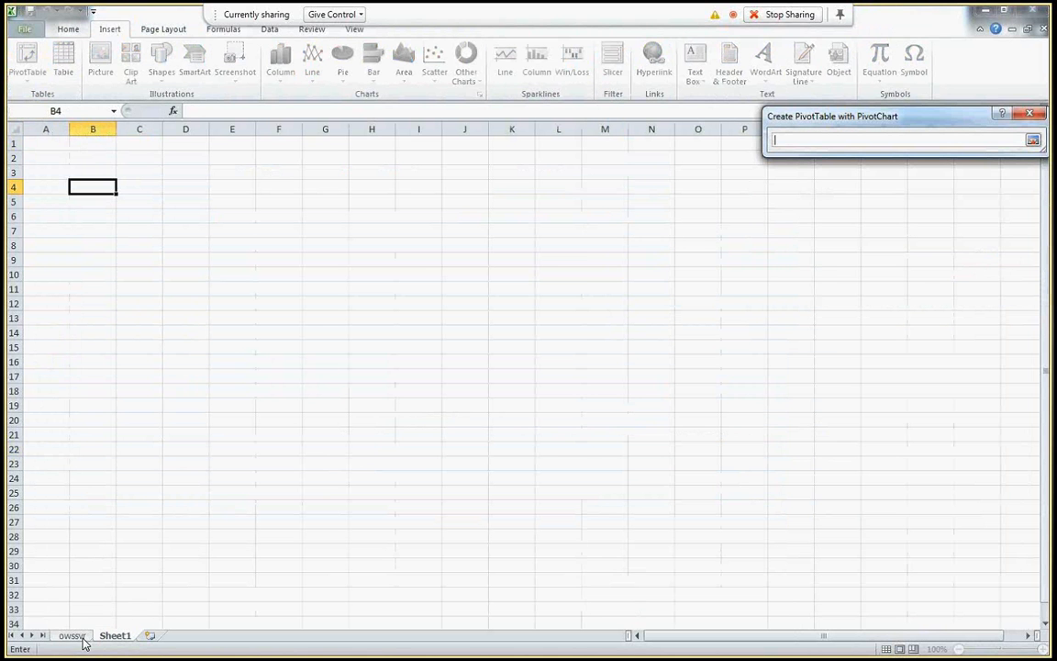
click(81, 638)
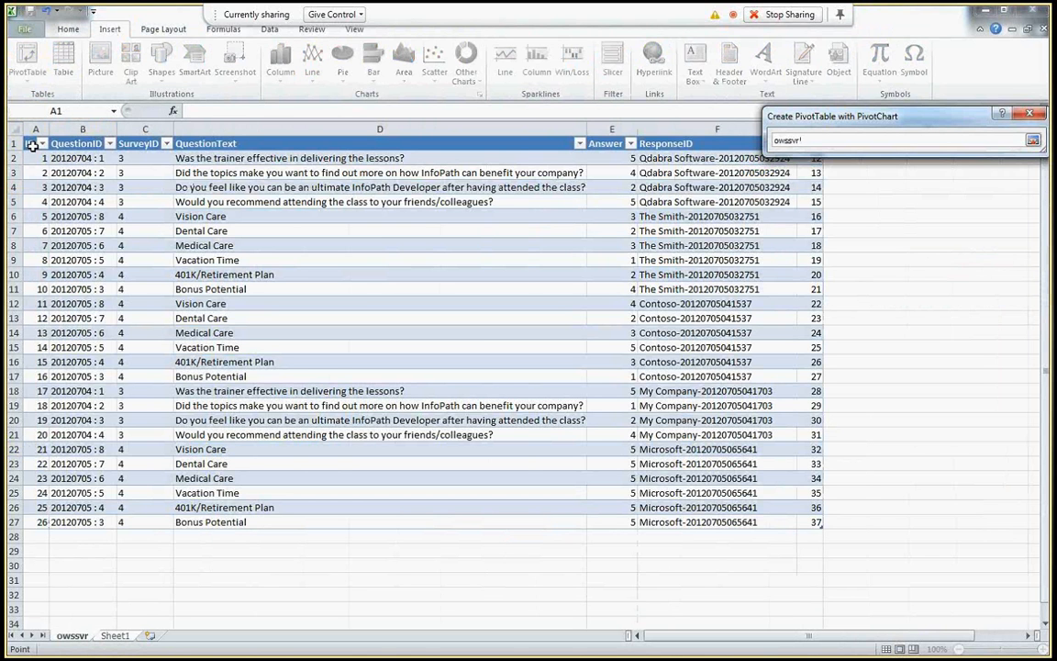
drag(32, 147, 793, 524)
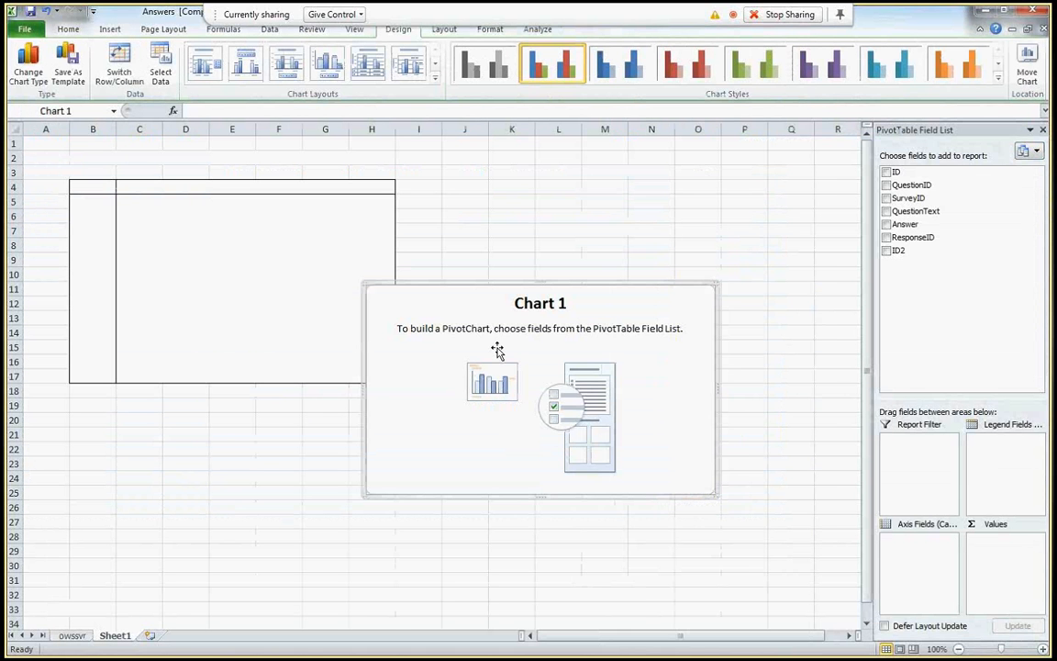
- Add the Answer field to the report, summarized as Average instead of Sum
drag(497, 350, 526, 466)
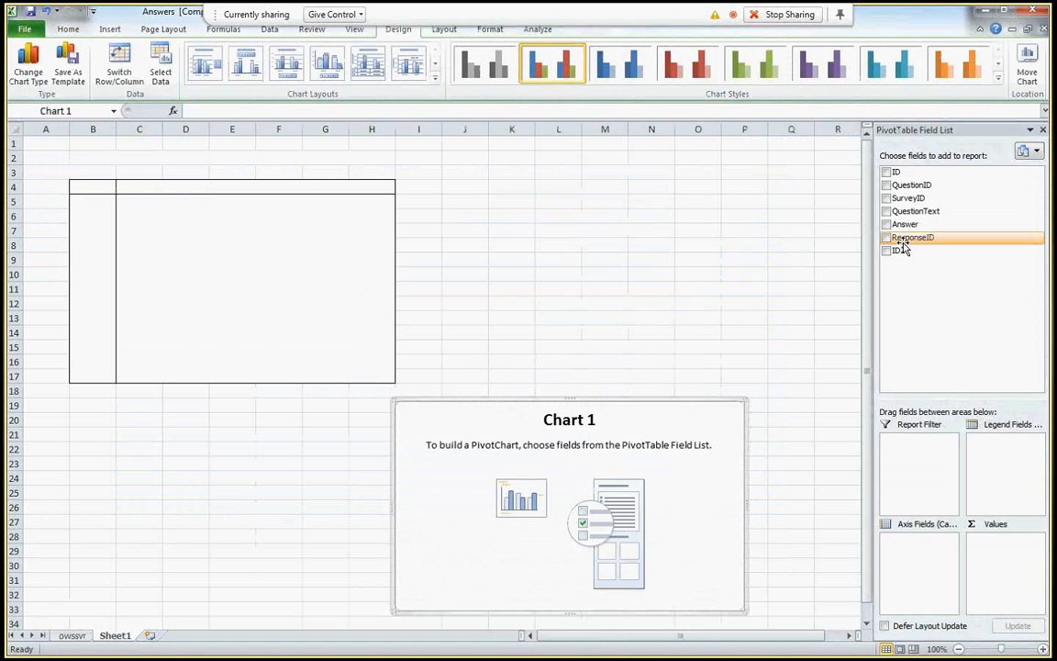
drag(920, 226, 1003, 539)
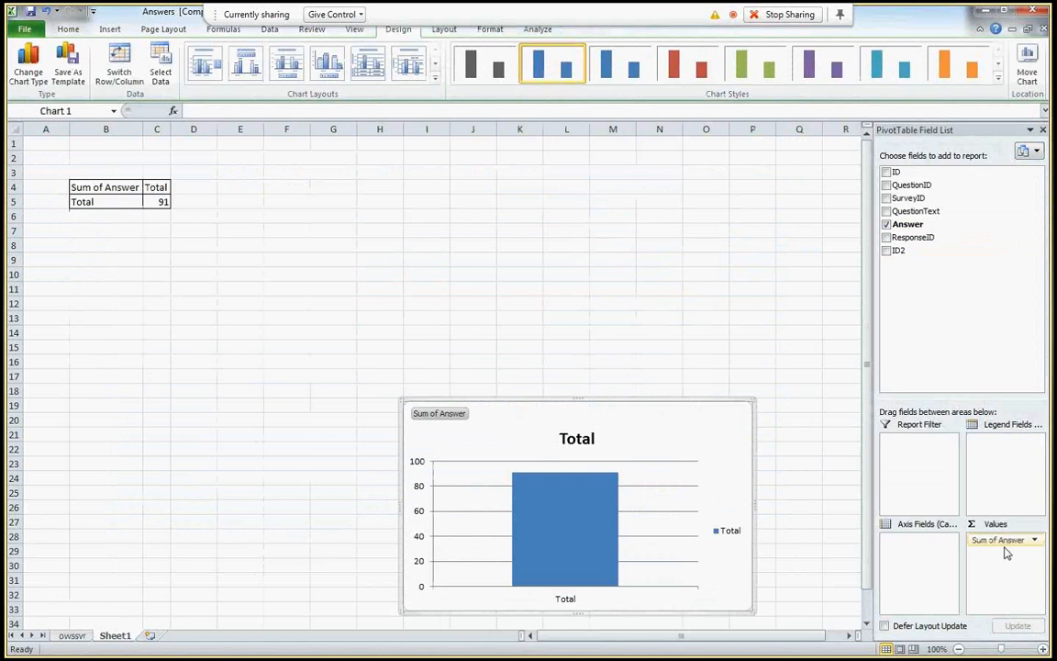
click(1034, 541)
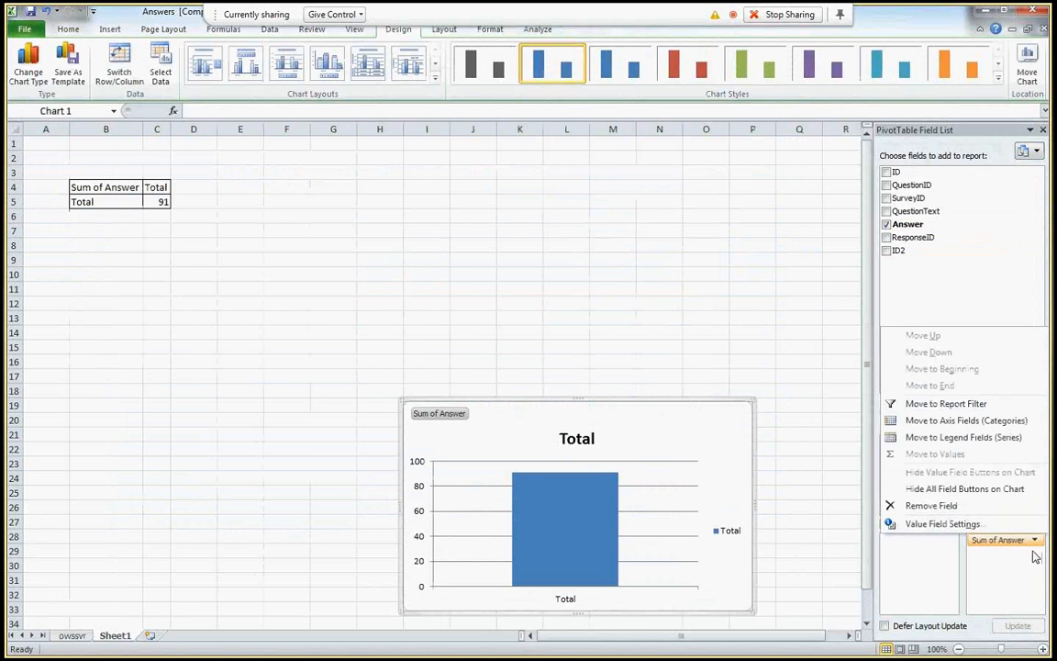
click(945, 523)
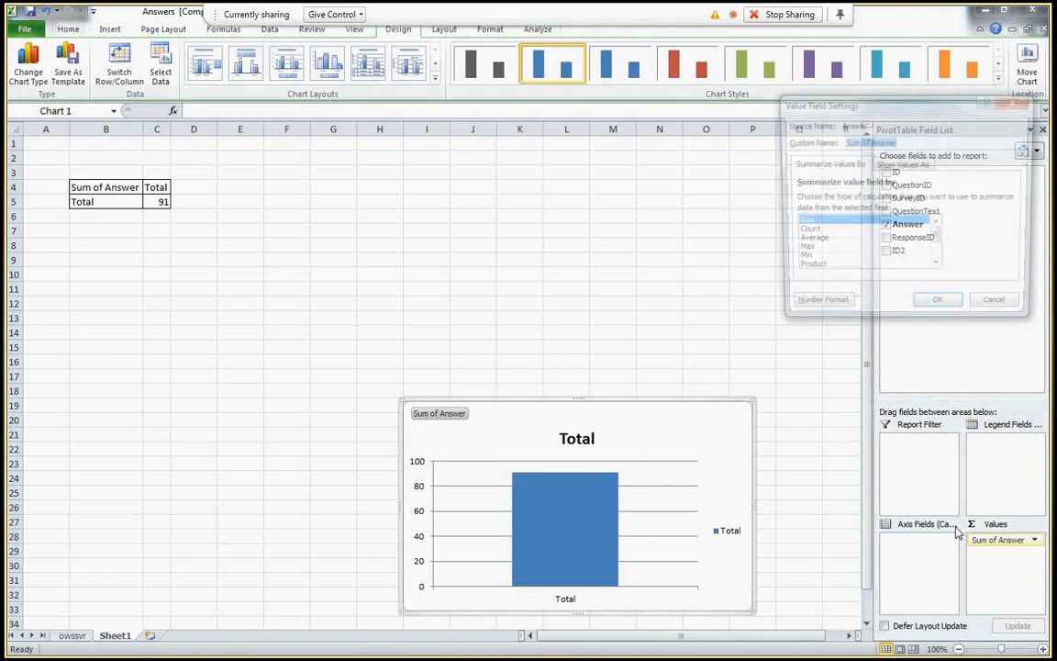
click(808, 241)
click(939, 310)
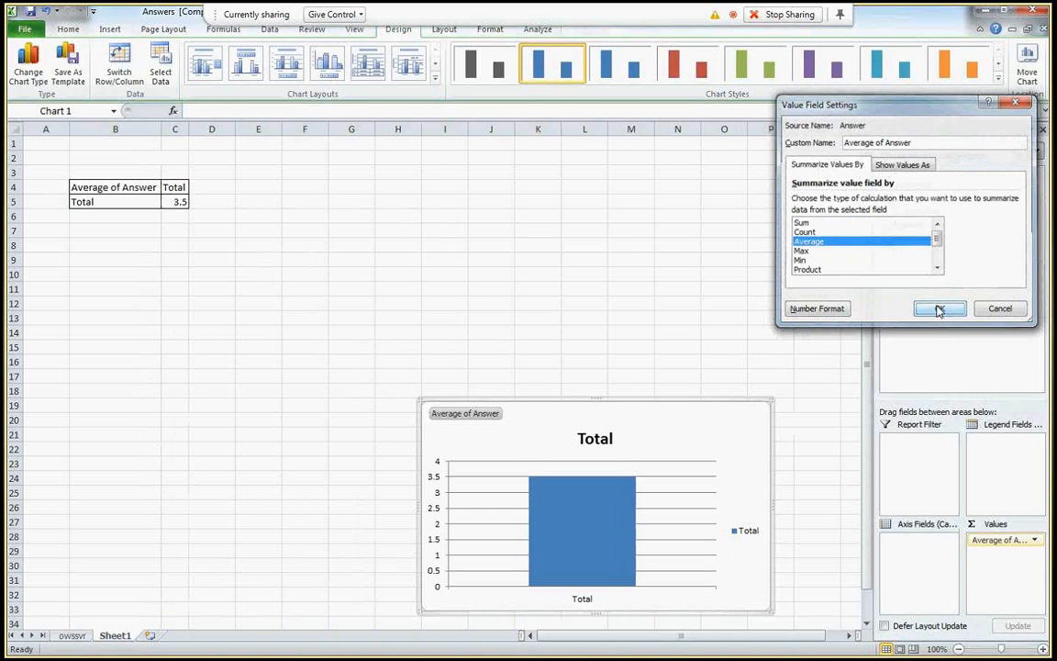
- Add SurveyID as report filter, QuestionText as chart category, and move the chart below the table
drag(913, 197, 914, 459)
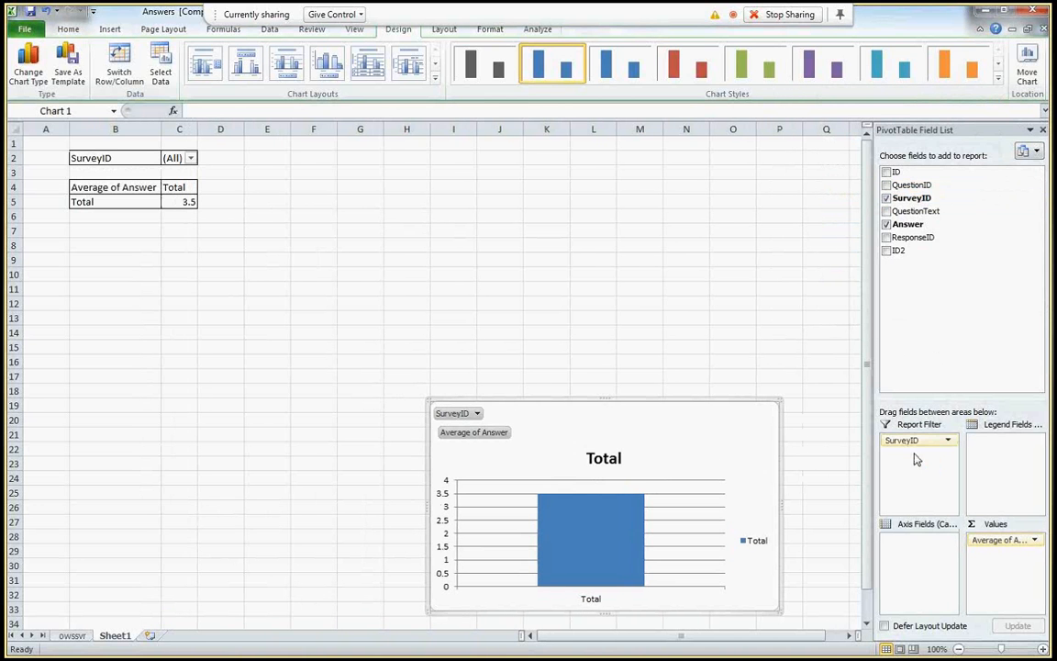
drag(926, 211, 935, 541)
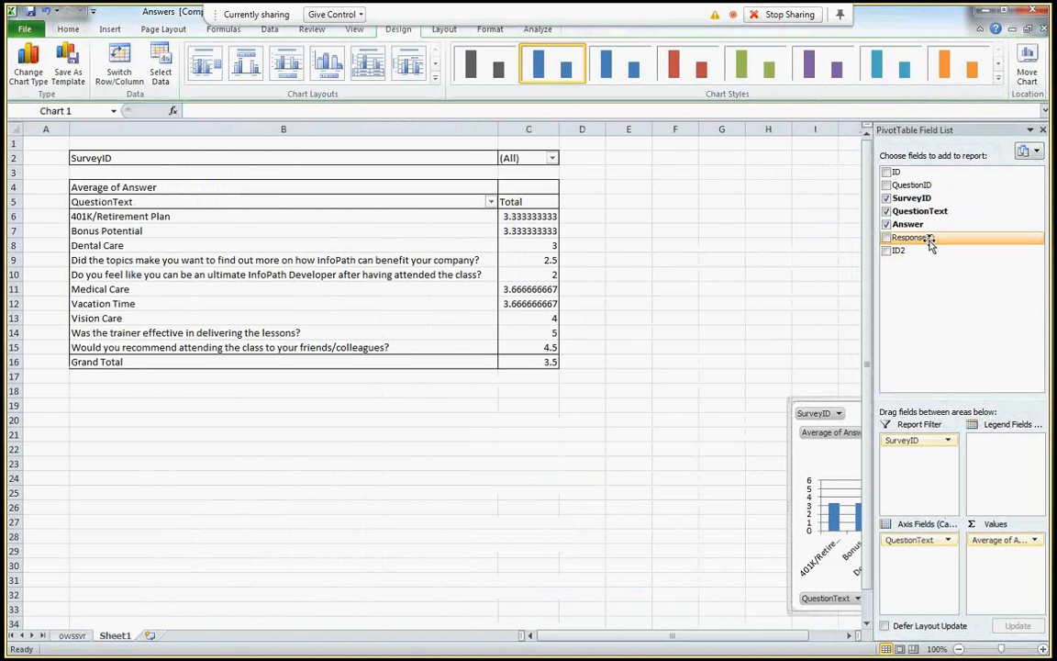
drag(930, 243, 932, 541)
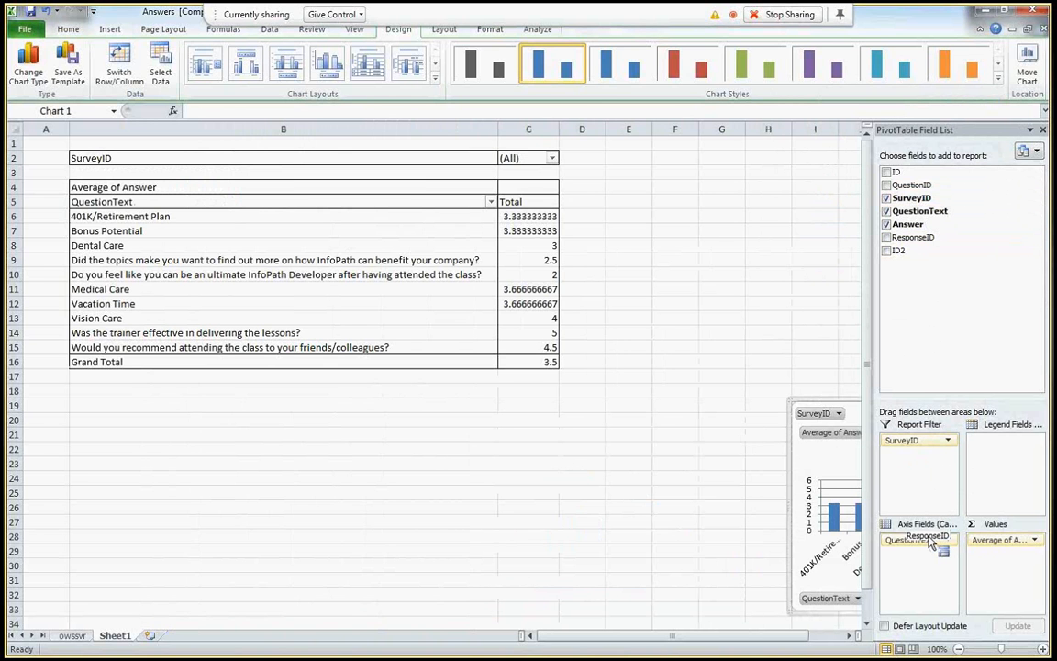
drag(931, 541, 425, 401)
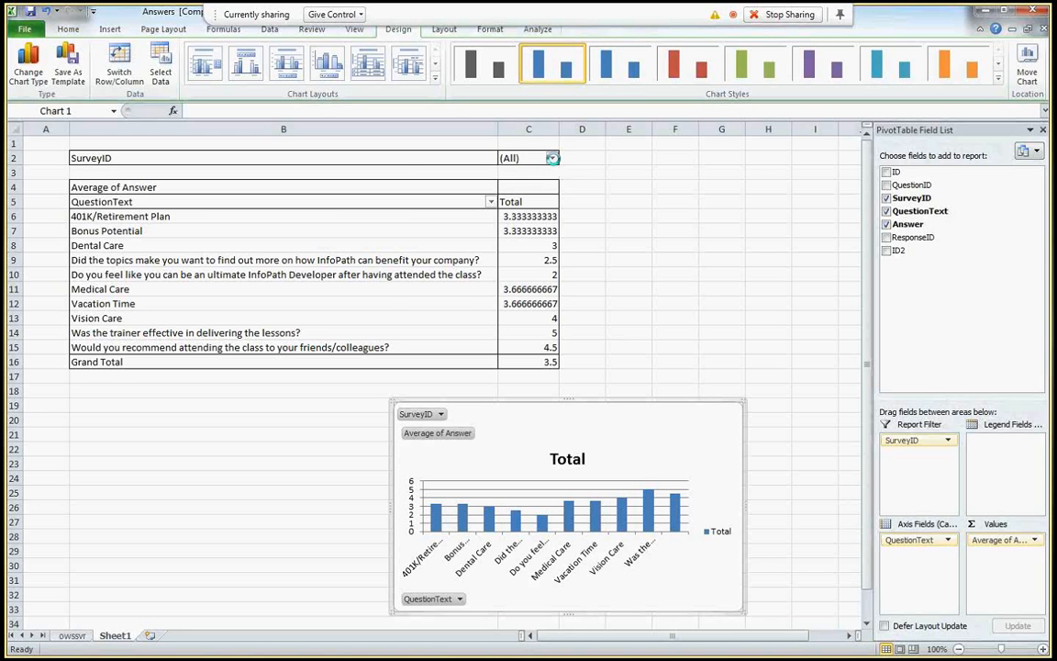
click(551, 158)
- Filter the pivot report to SurveyID 4 and enlarge the chart
click(405, 214)
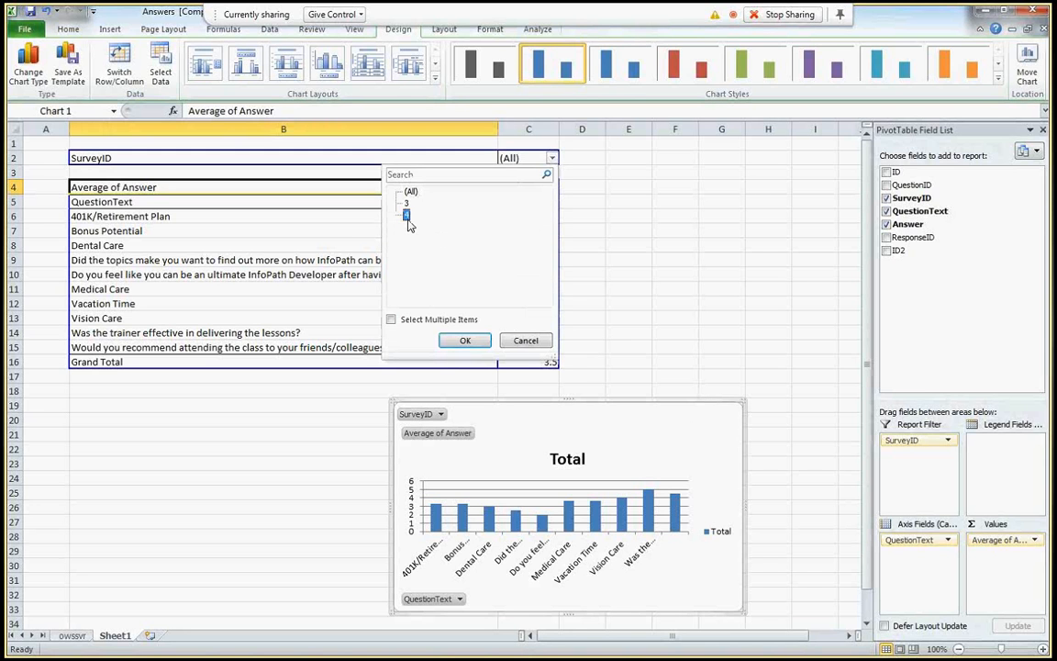
click(464, 341)
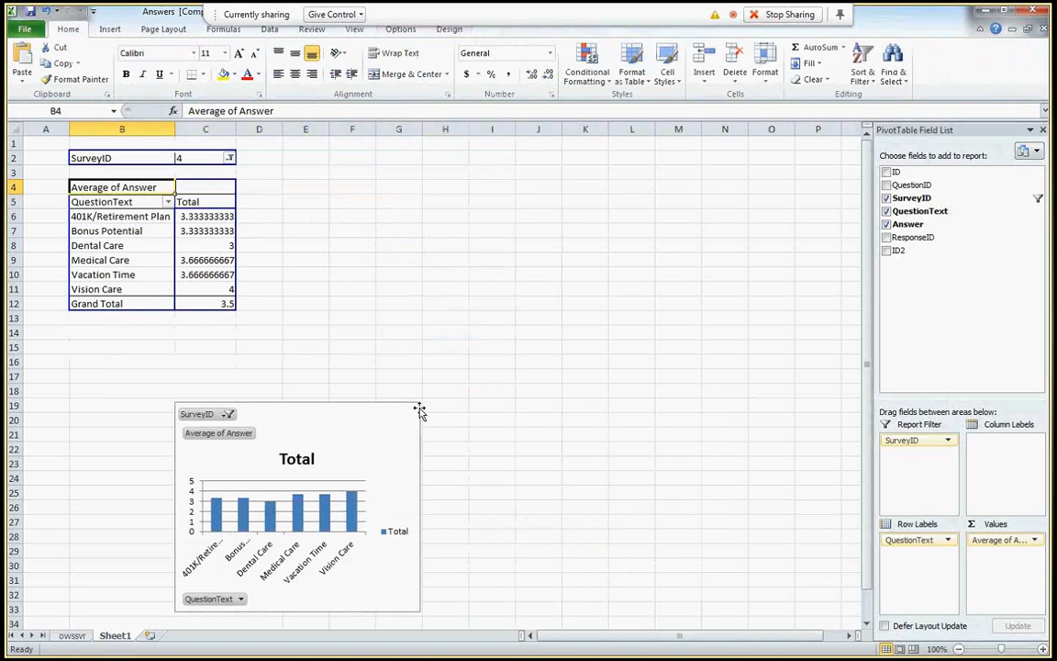
drag(418, 409, 660, 334)
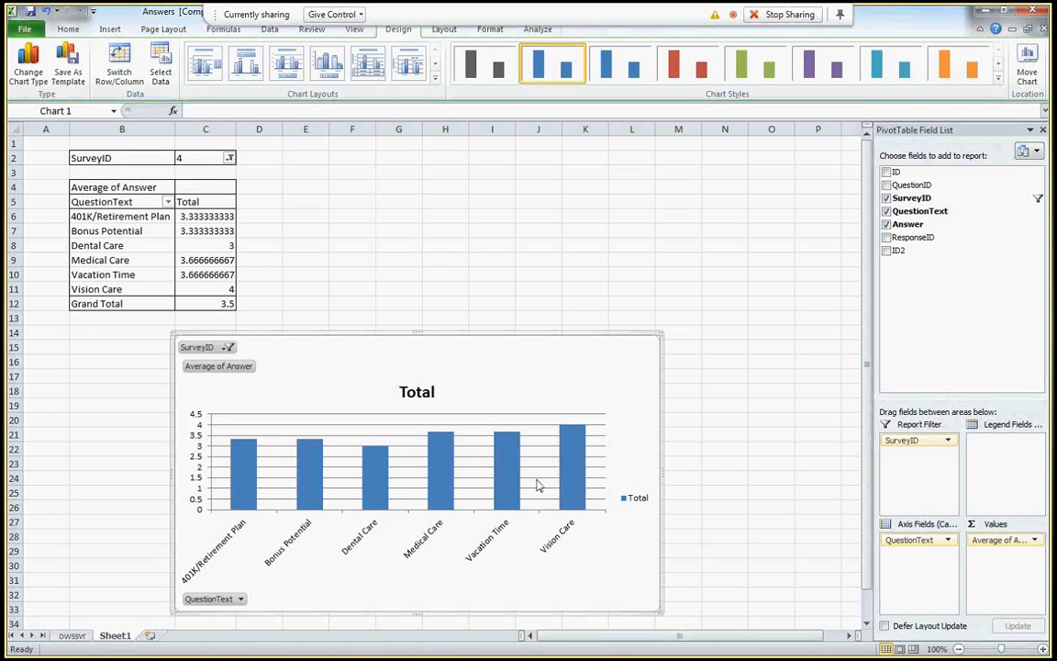
- Switch the filter to survey 3, moving the chart left under the table and widening it
click(229, 157)
click(83, 203)
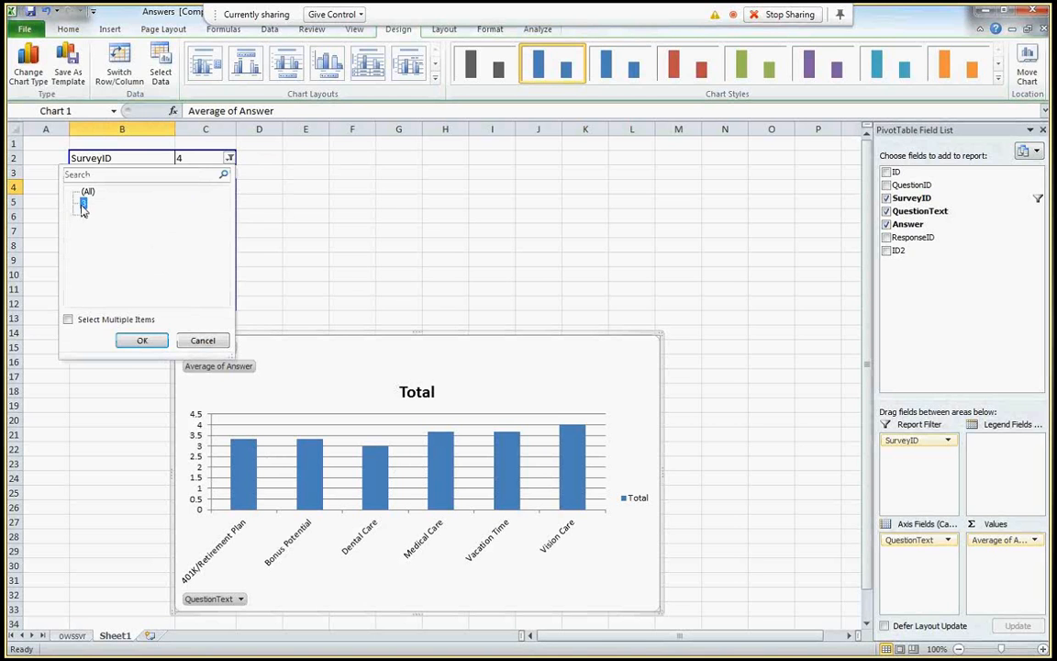
click(135, 341)
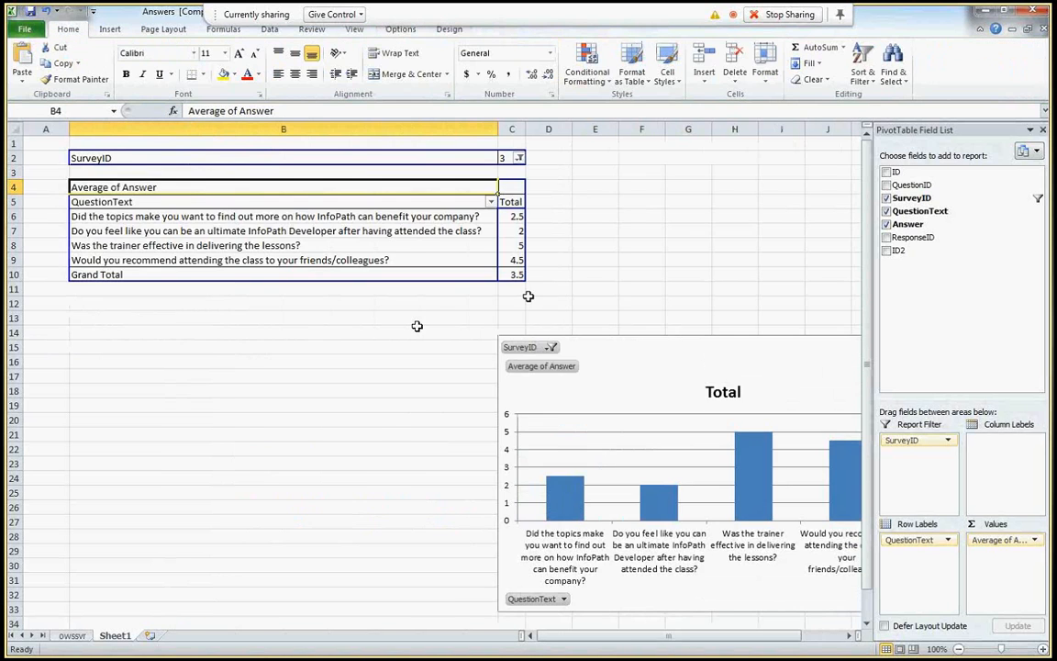
drag(583, 337, 173, 302)
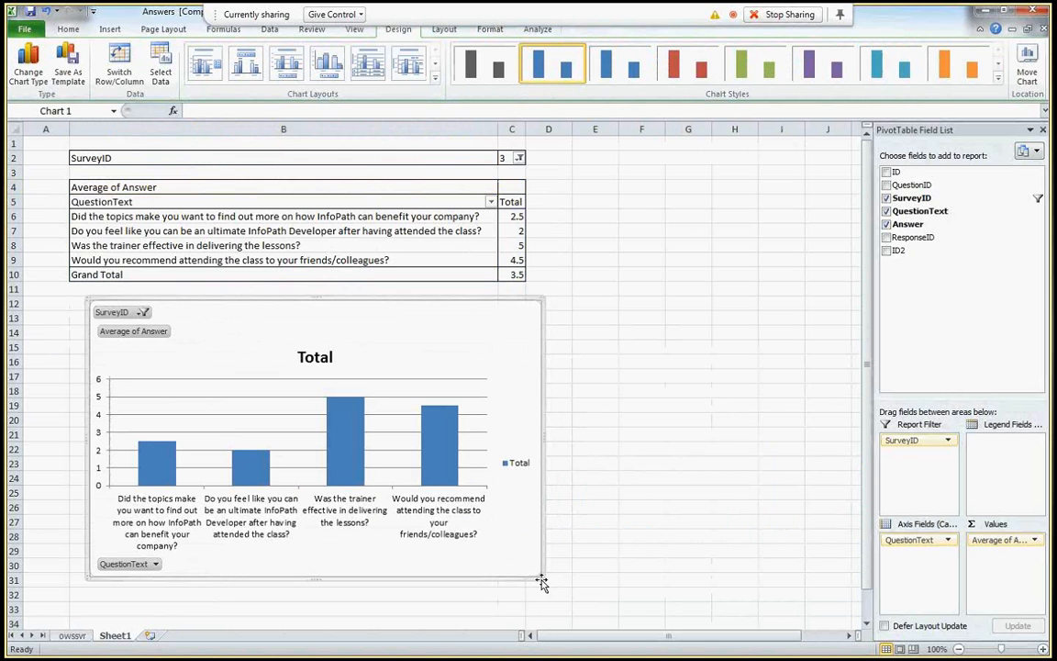
drag(541, 578, 742, 609)
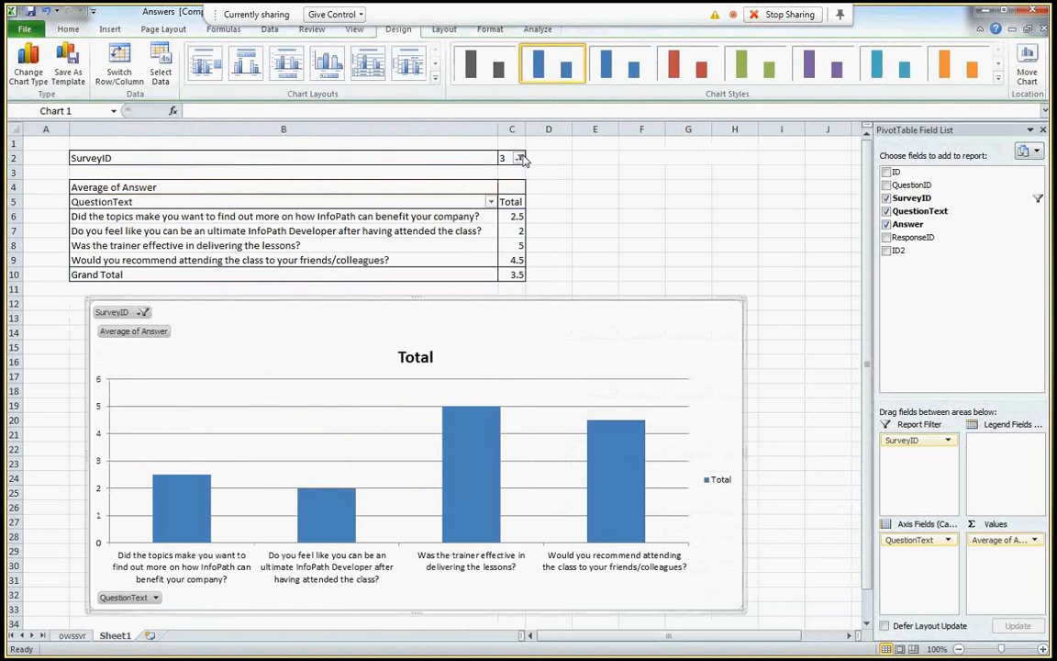
- Filter back to survey 4 and shift the chart rightward beneath the pivot table
click(520, 158)
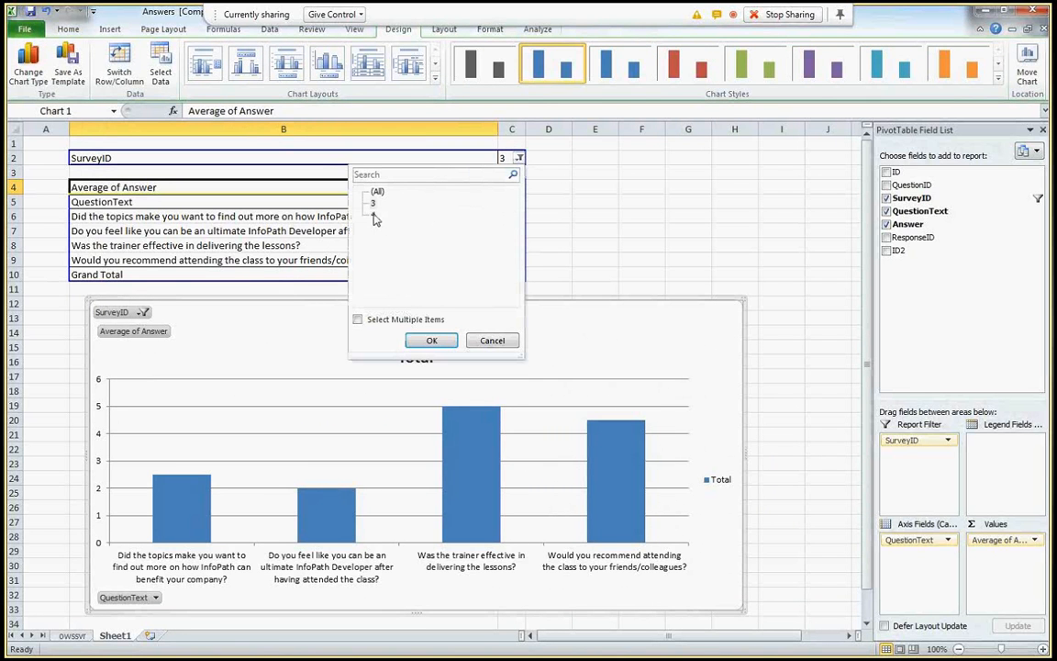
click(373, 214)
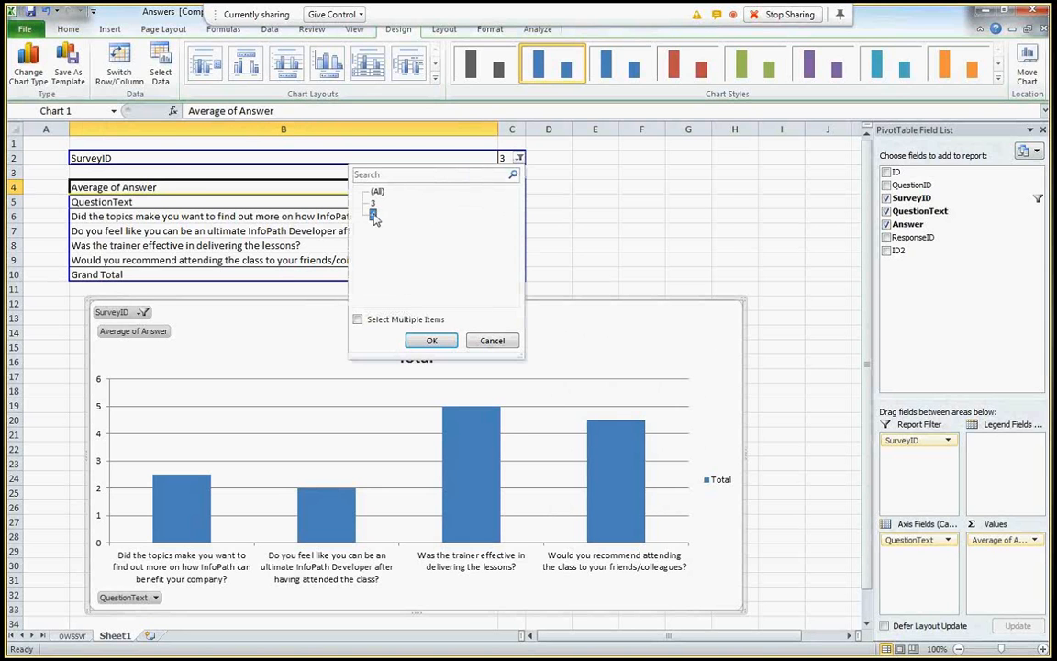
click(431, 340)
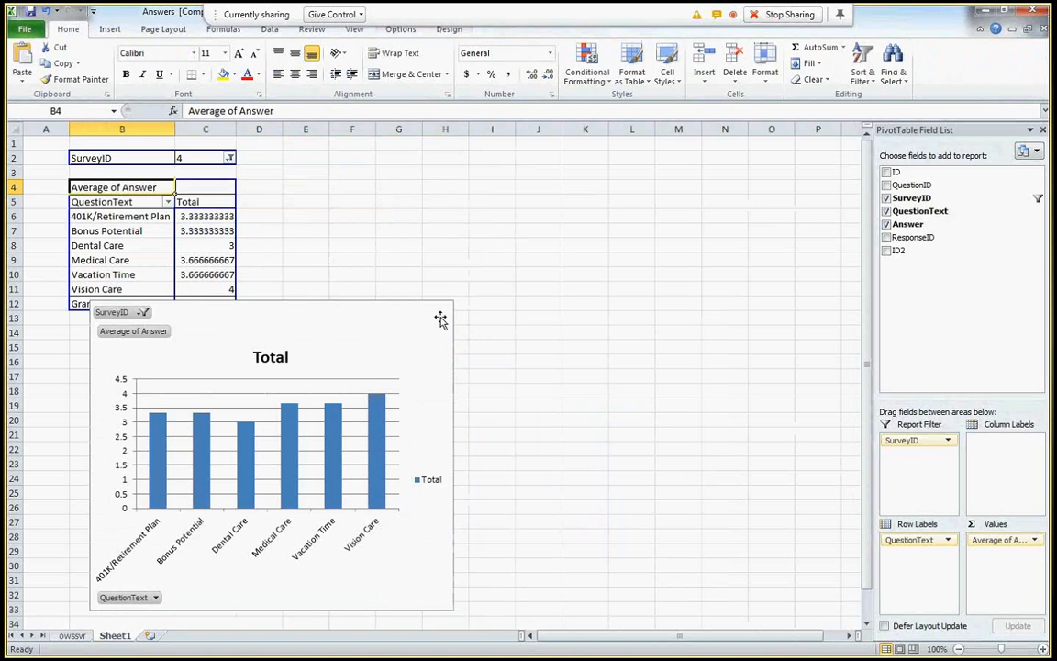
drag(404, 303, 616, 325)
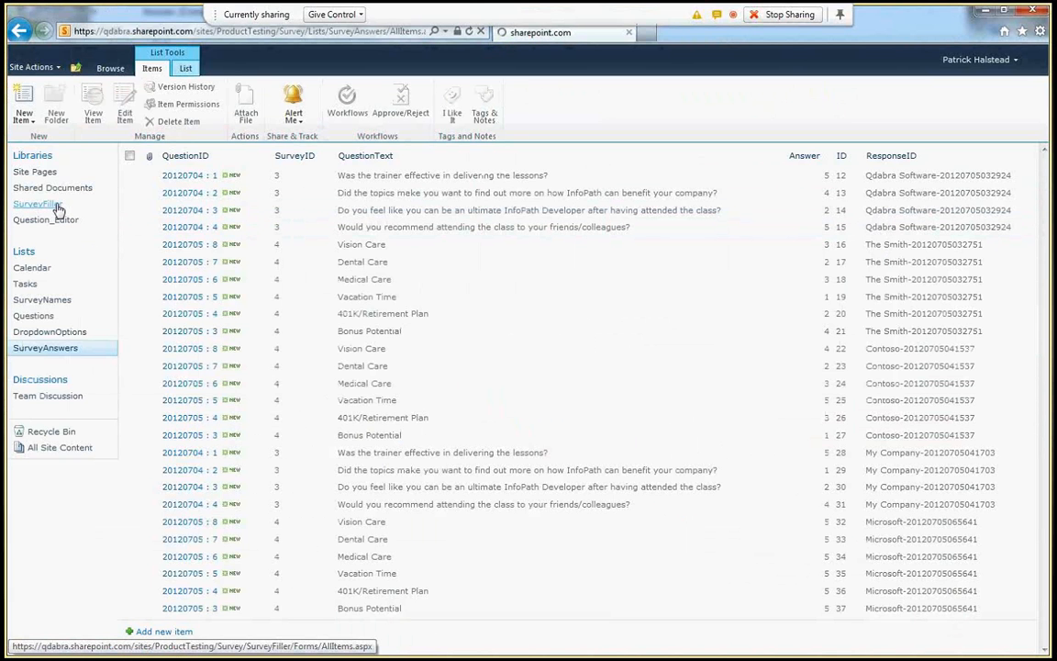
- Go to the SurveyFiller library and start a new survey form with Add document
click(57, 209)
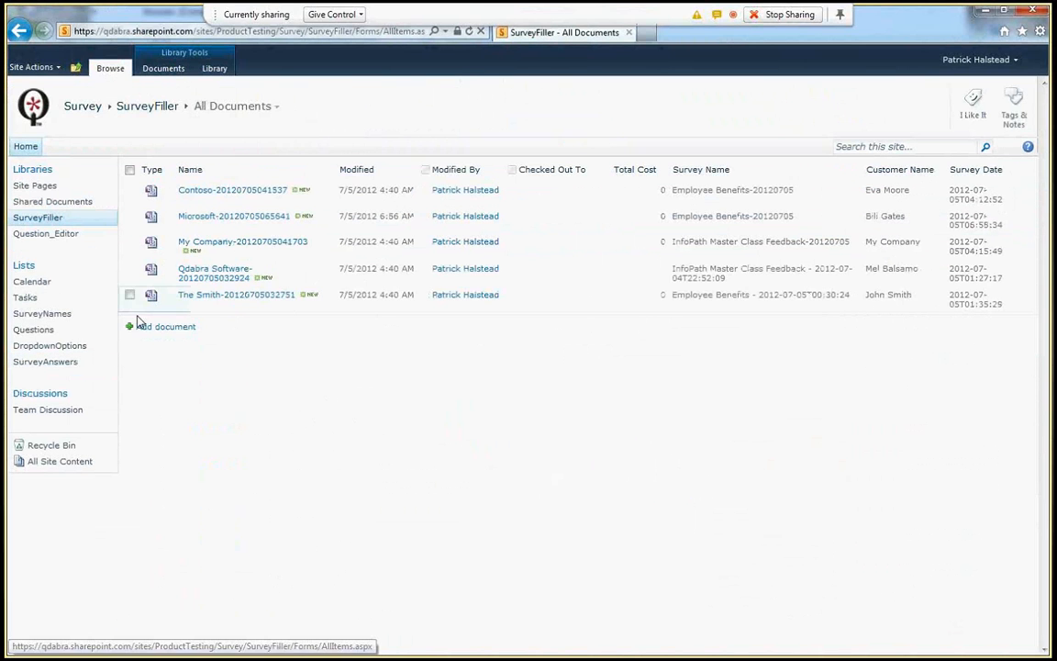
click(154, 329)
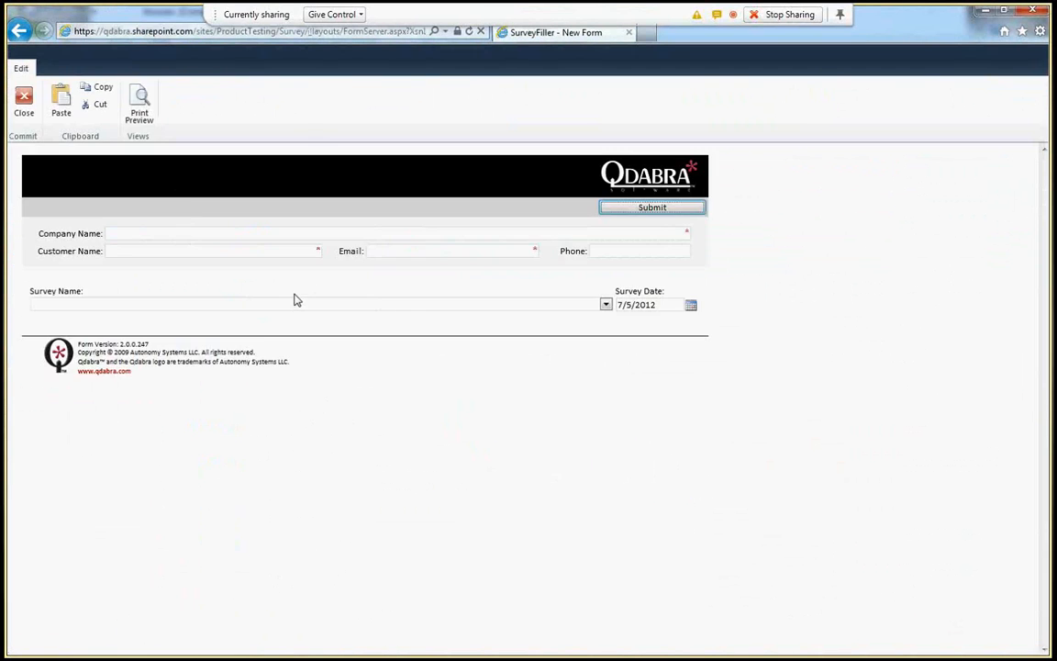
- Choose the InfoPath Master Class Feedback-20120705 survey and enter company Starbucks plus contact name, e-mail and phone
click(363, 306)
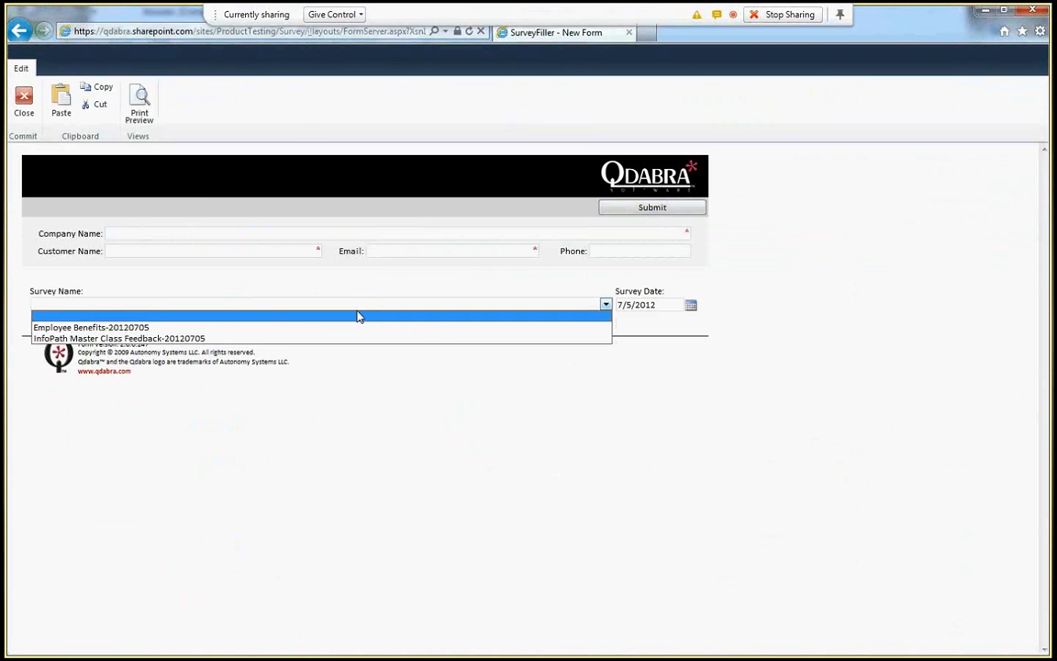
click(277, 340)
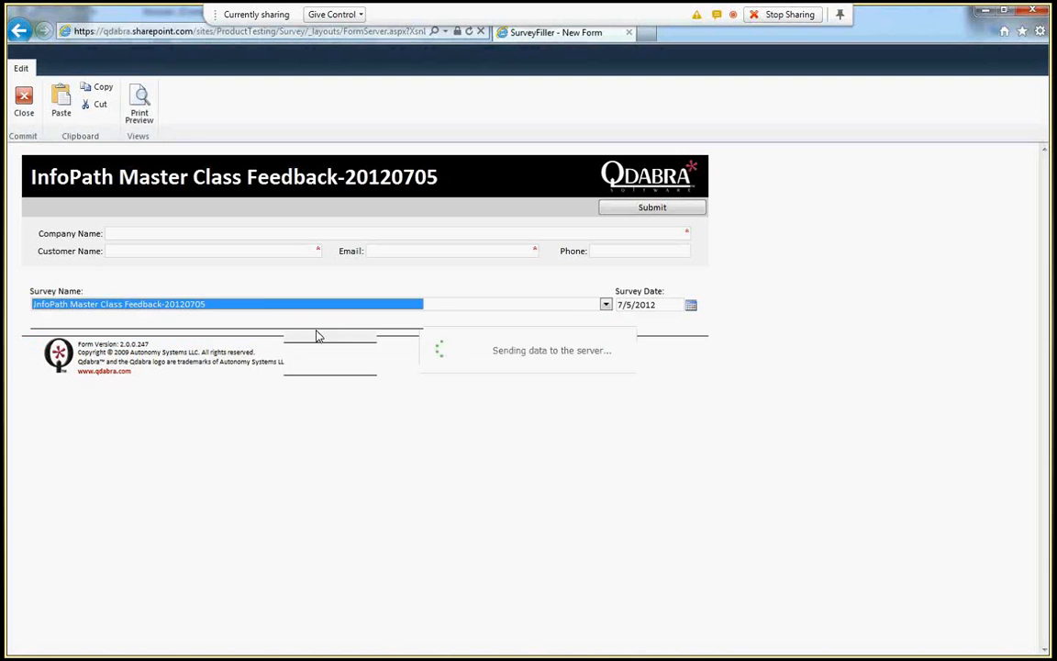
click(211, 235)
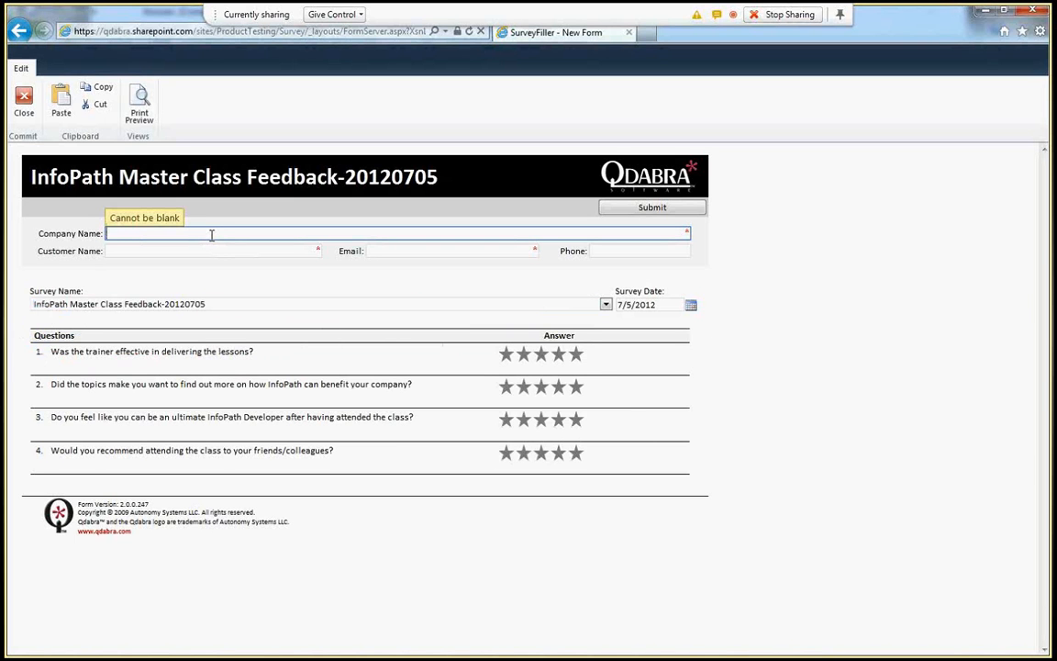
text(Starbucks)
key(Tab)
text(Howard)
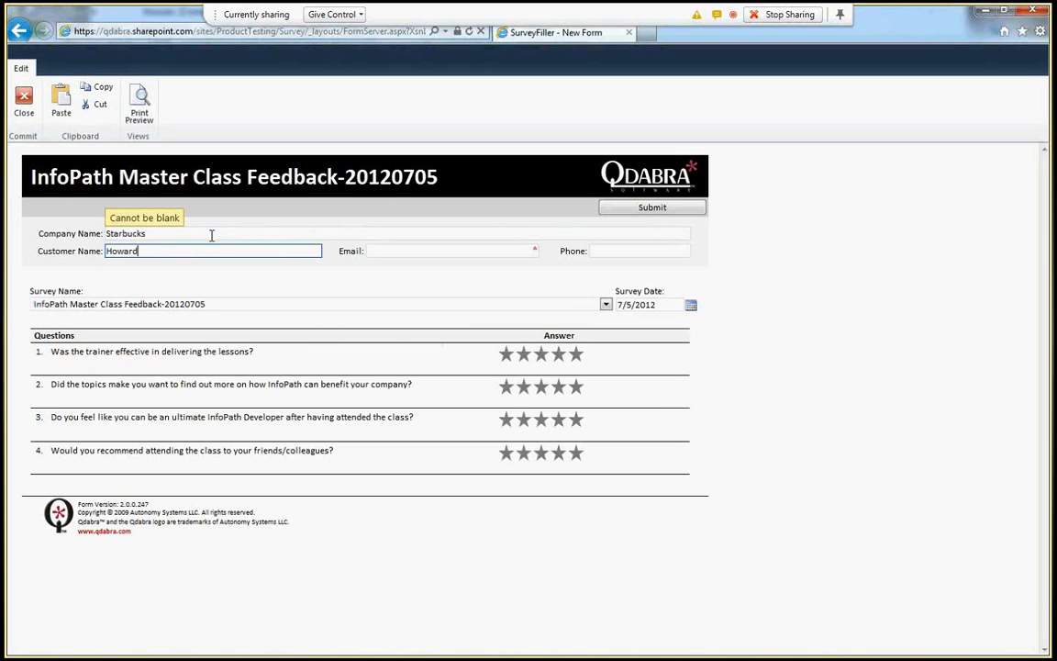
text( Schulz)
key(Tab)
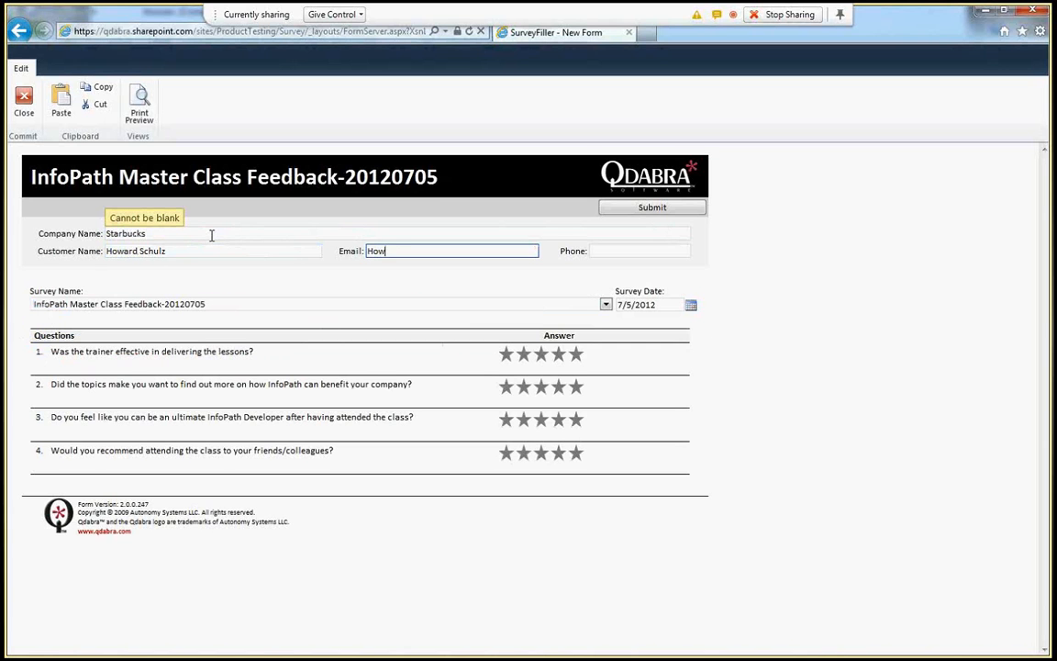
key(Tab)
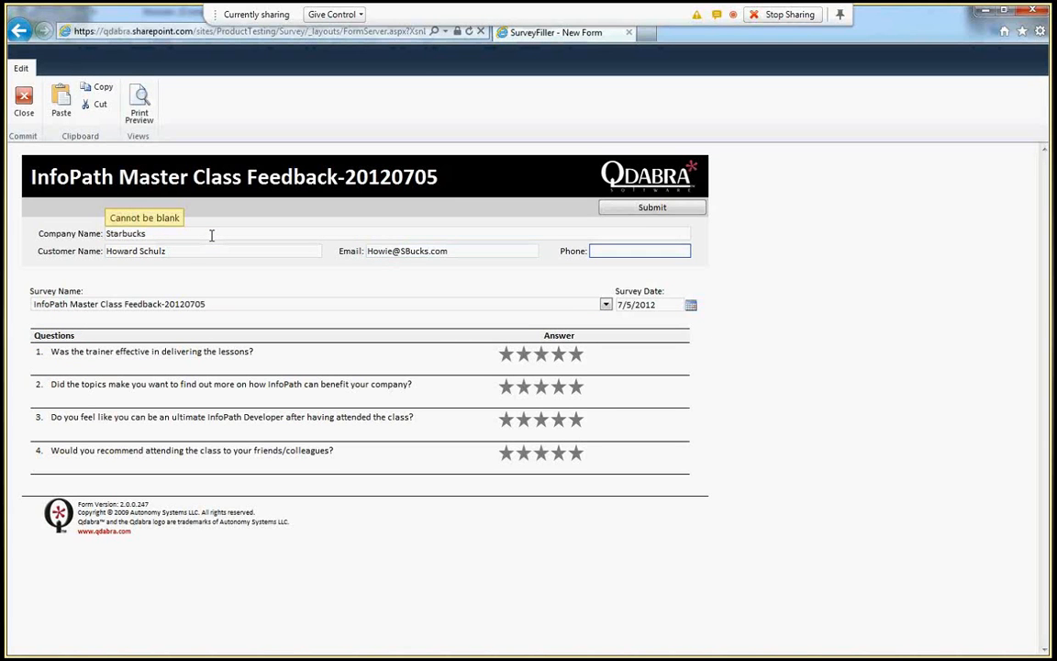
text(206)
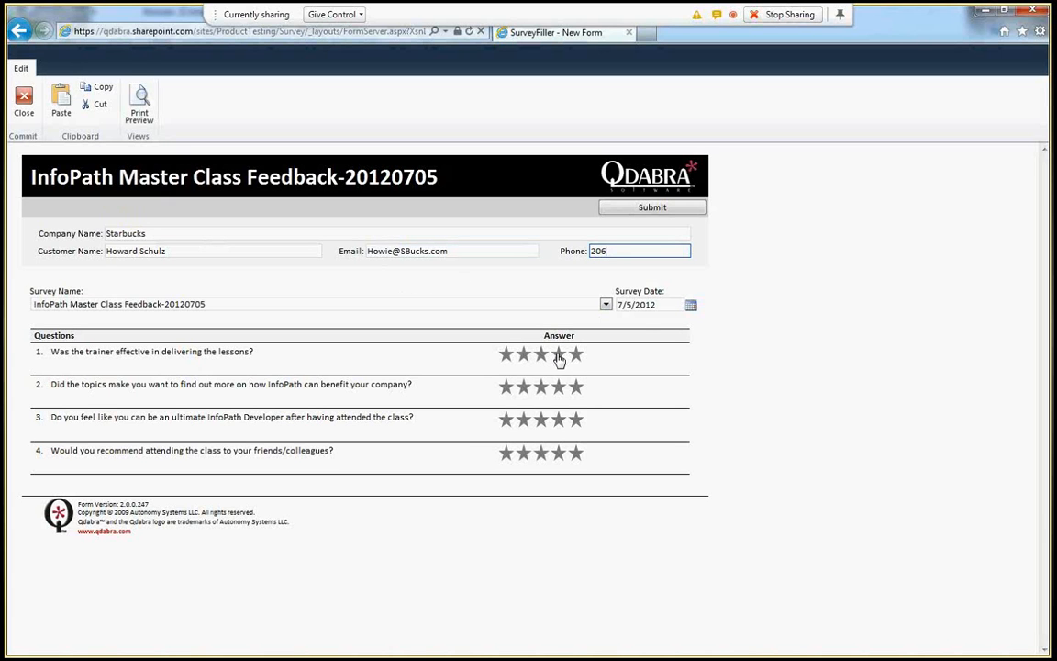
- Rate all four questions five stars (Strongly Agree) and submit the response
click(571, 358)
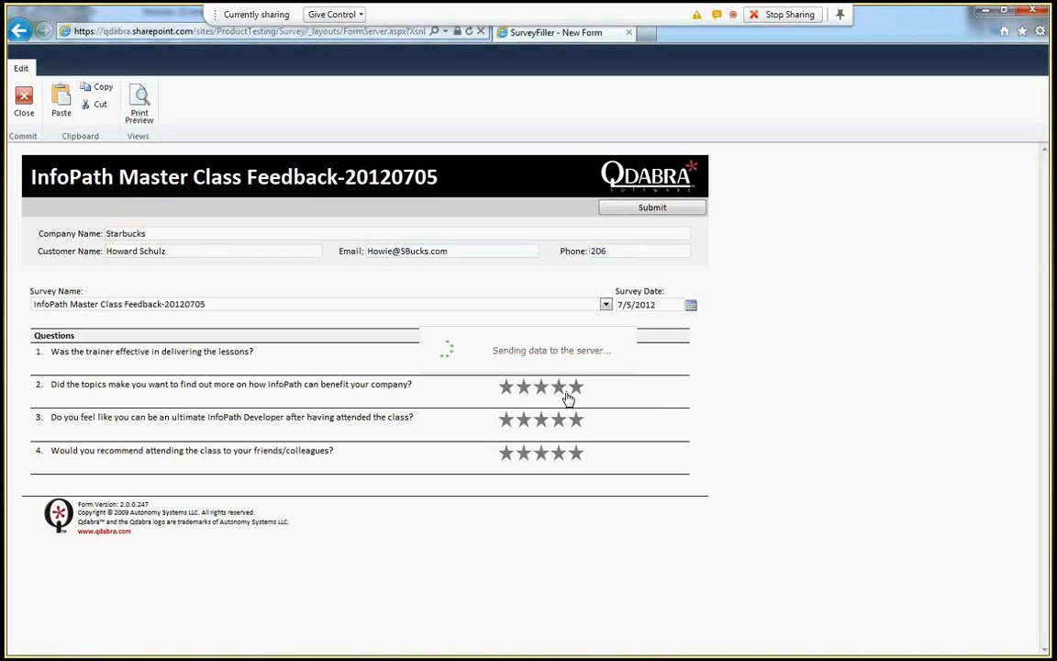
click(568, 392)
click(544, 392)
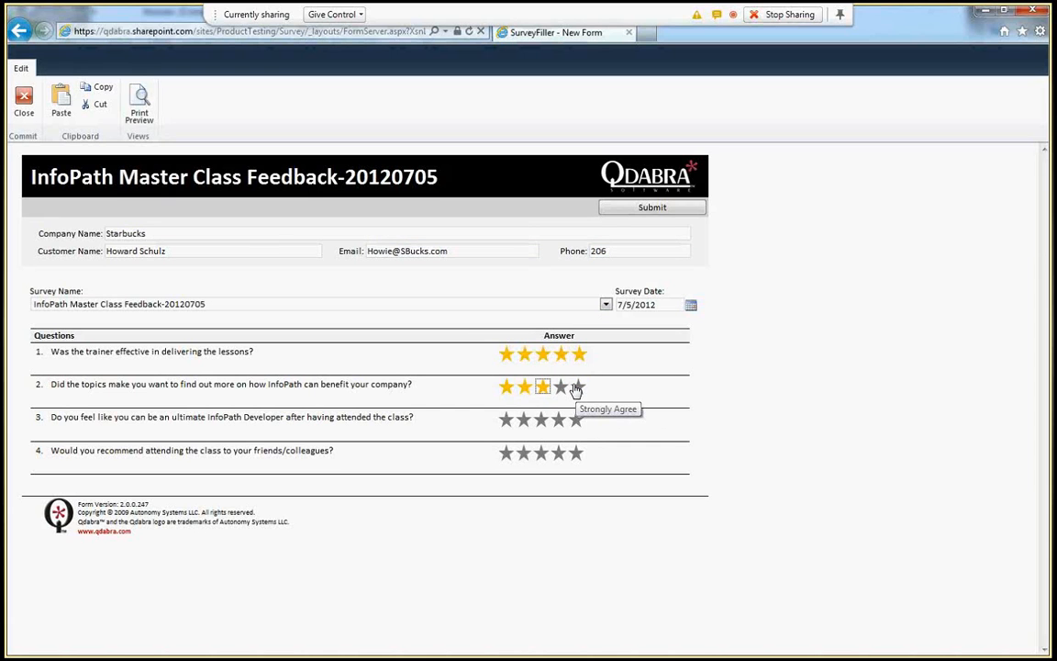
click(578, 391)
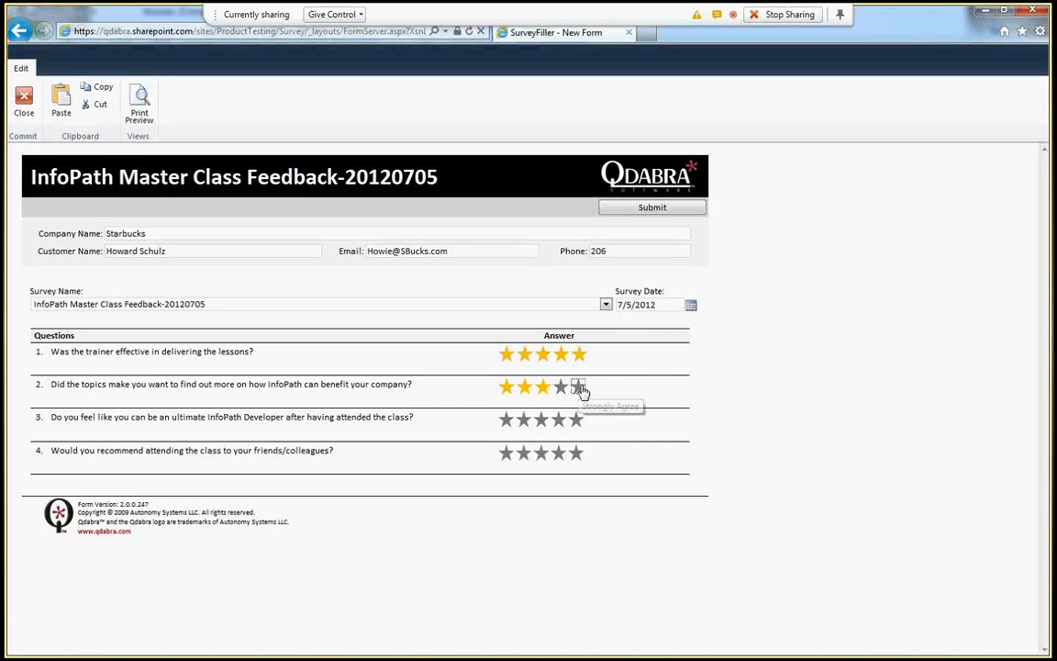
click(575, 462)
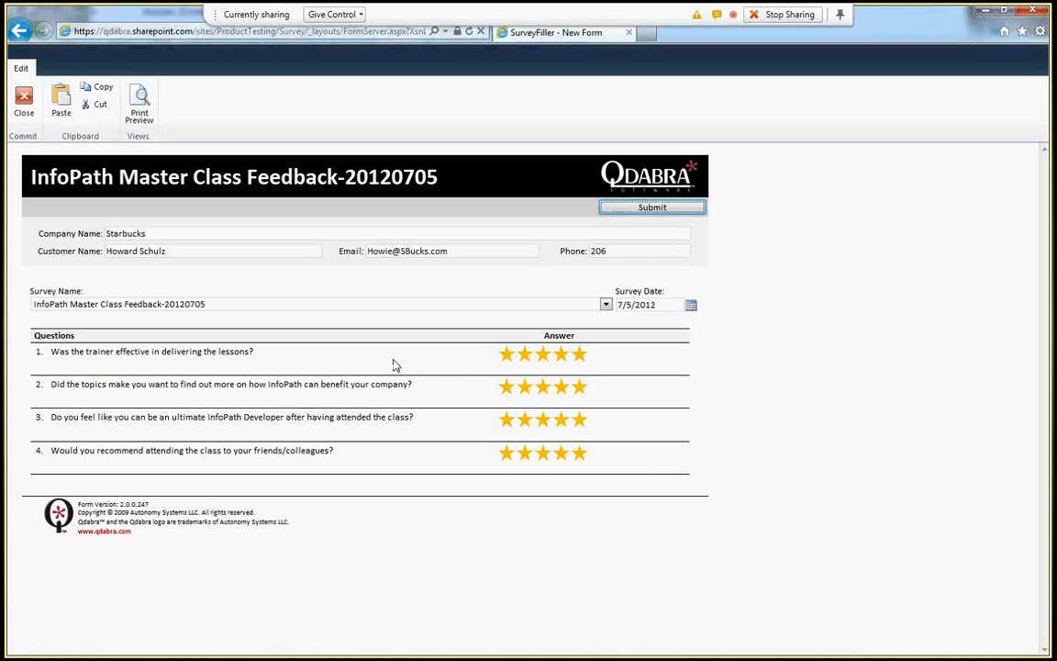
click(652, 208)
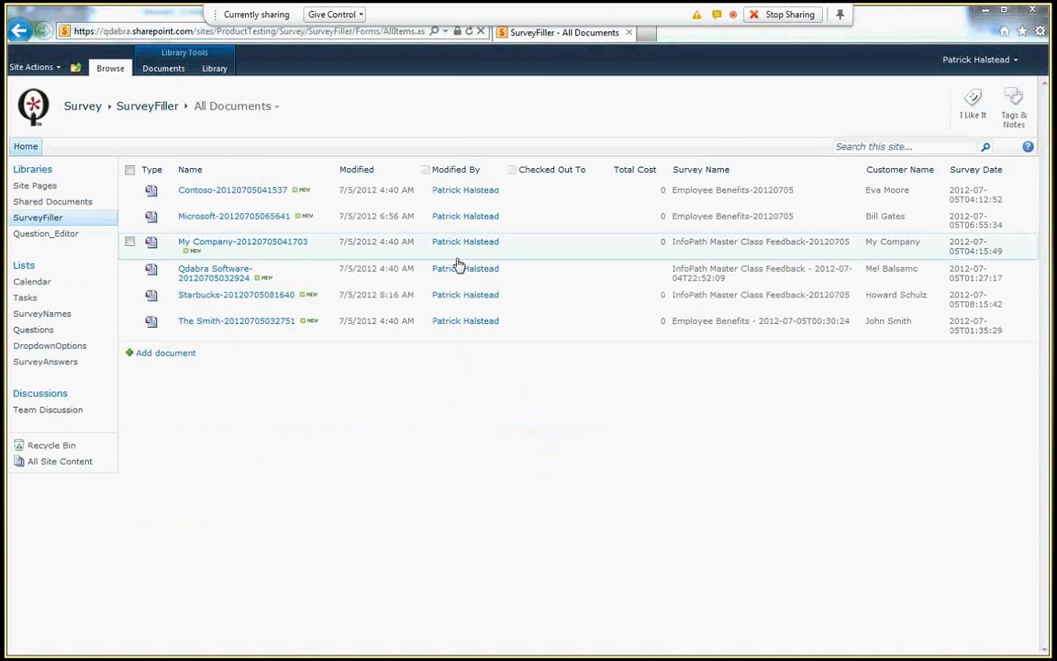
key(alt+Tab)
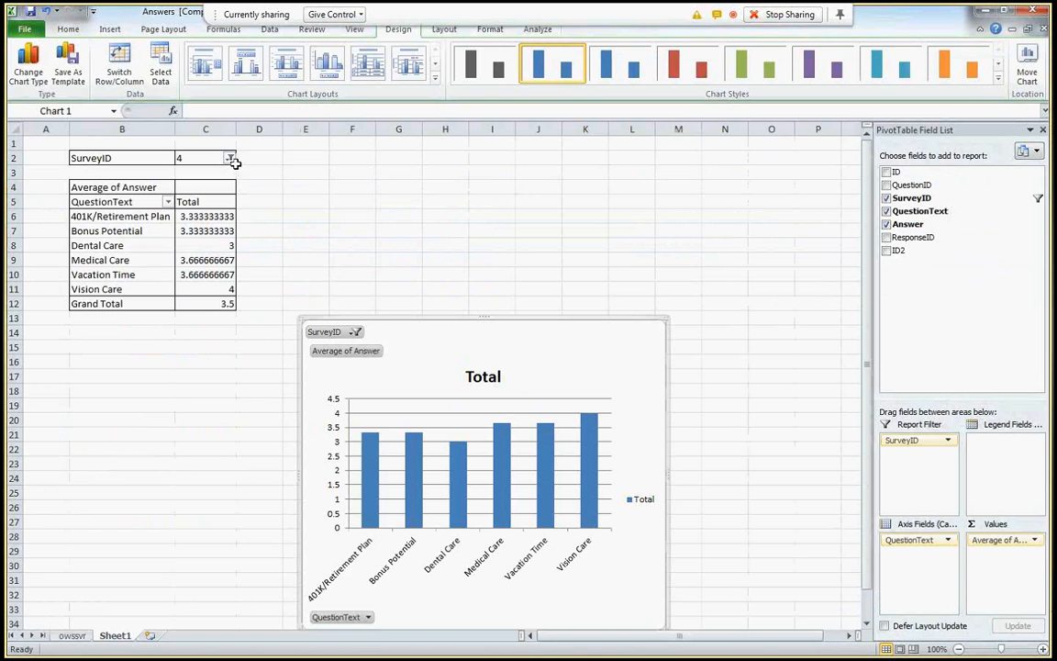
- Show survey 3 in the pivot report and move and widen the chart so question labels read fully
click(229, 158)
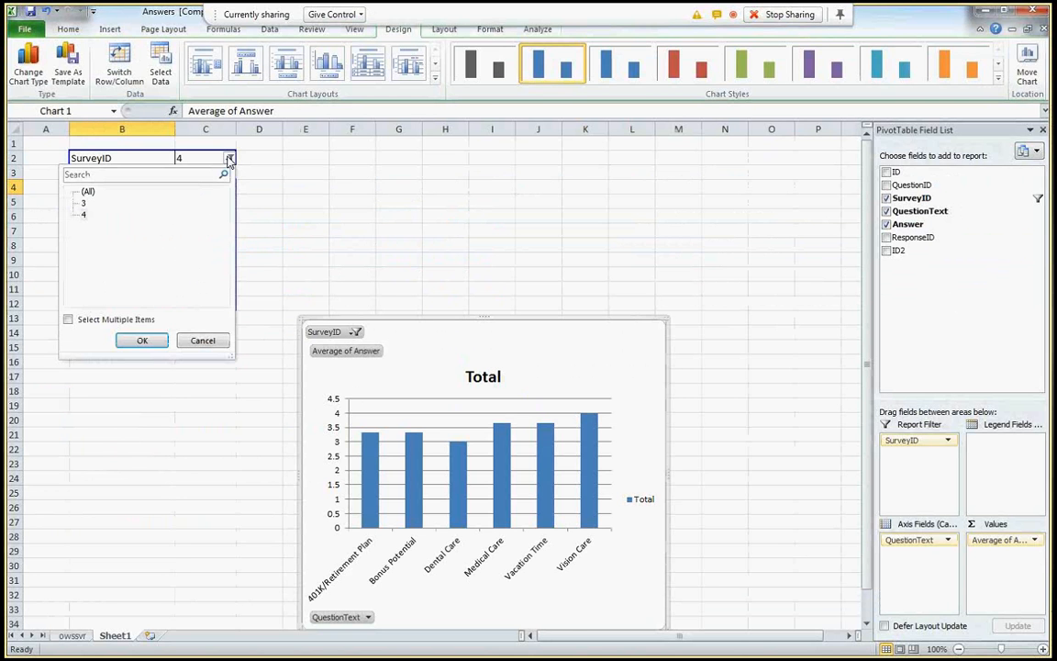
click(139, 340)
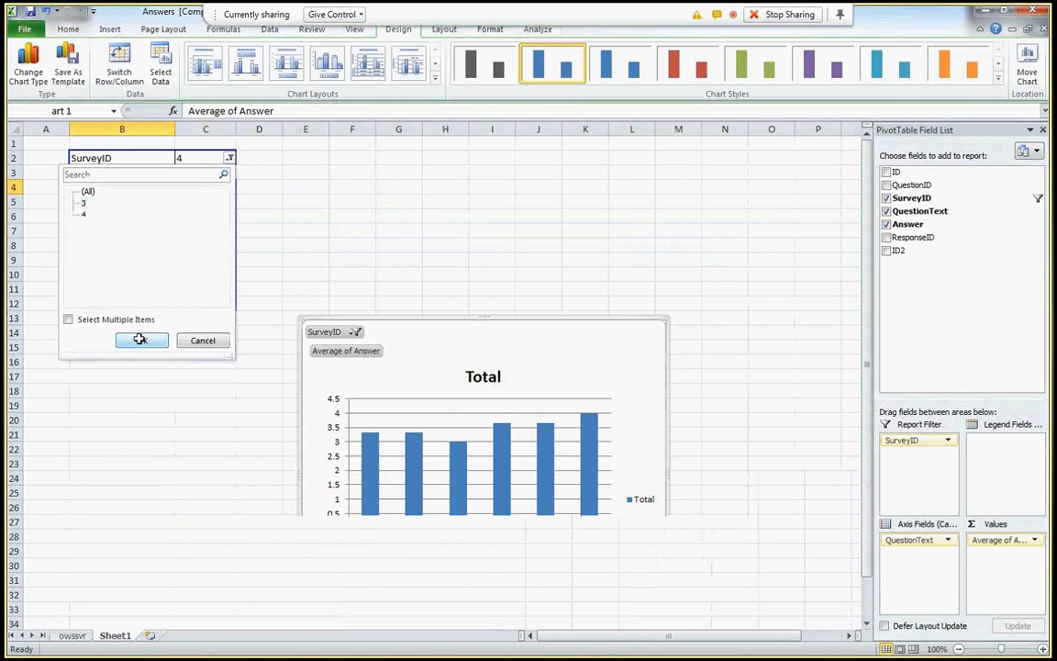
drag(678, 327, 365, 323)
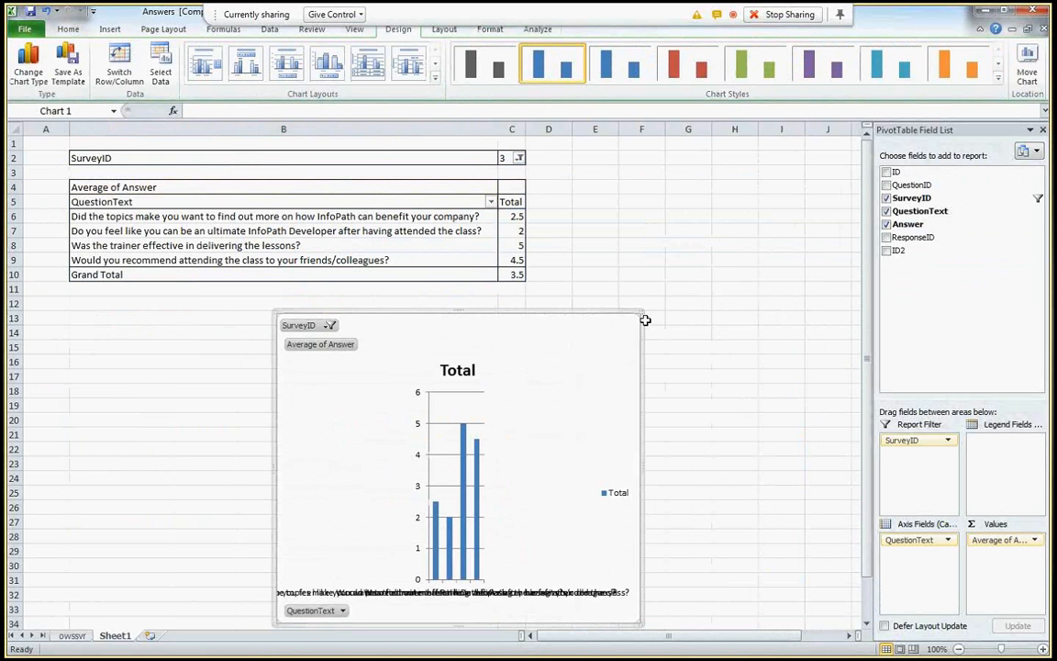
drag(645, 319, 816, 267)
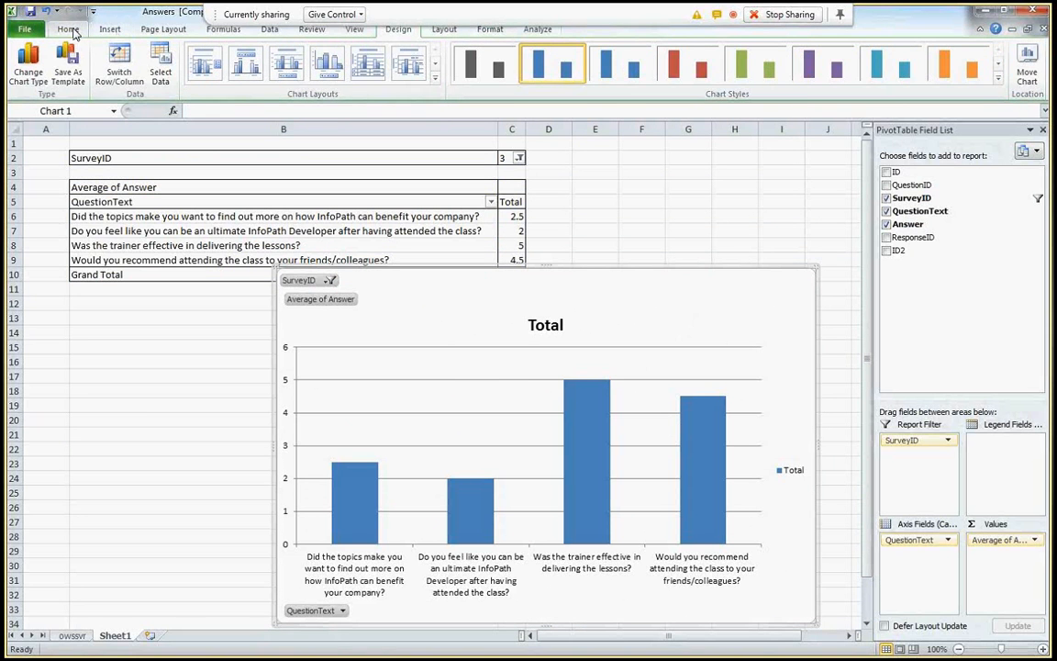
click(70, 30)
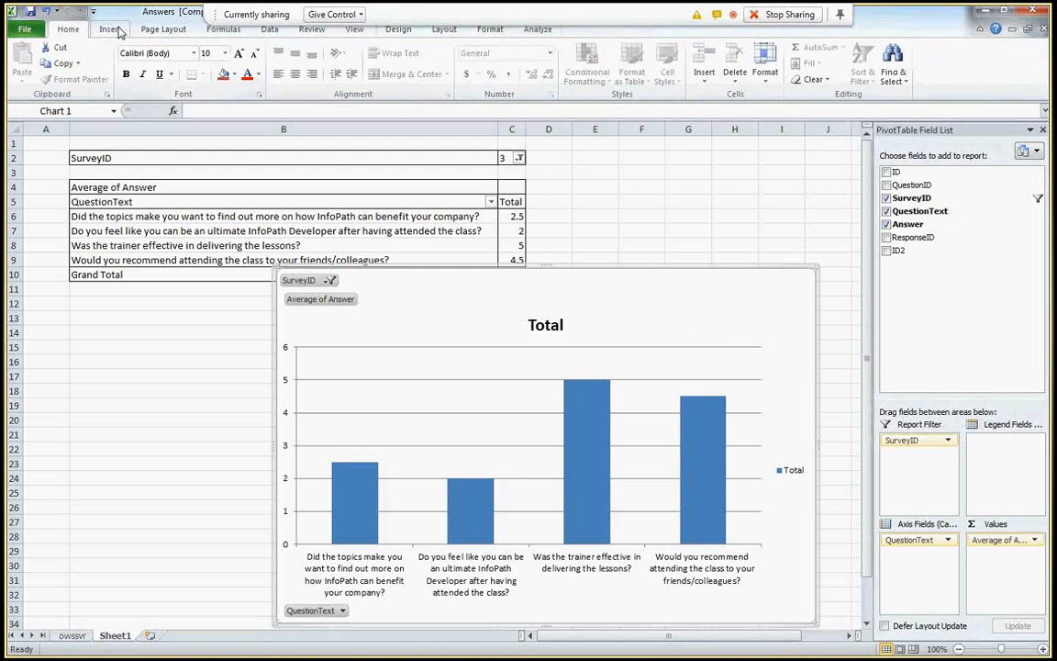
click(268, 28)
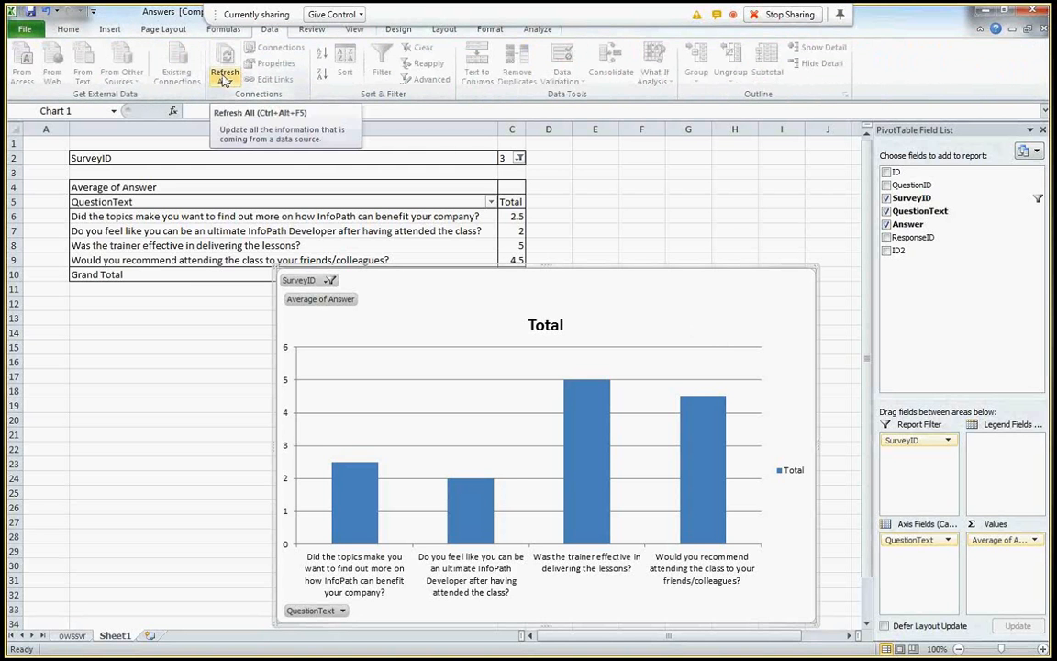
- Refresh the owssvr answers table so the pivot table and chart pick up survey 3's new answers
click(224, 79)
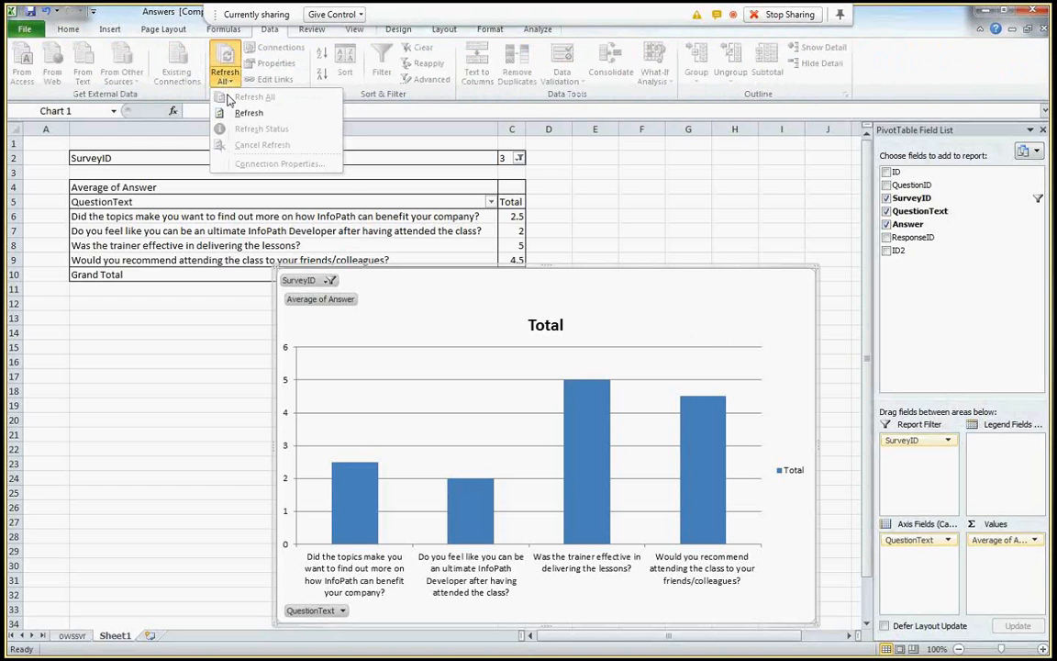
click(39, 154)
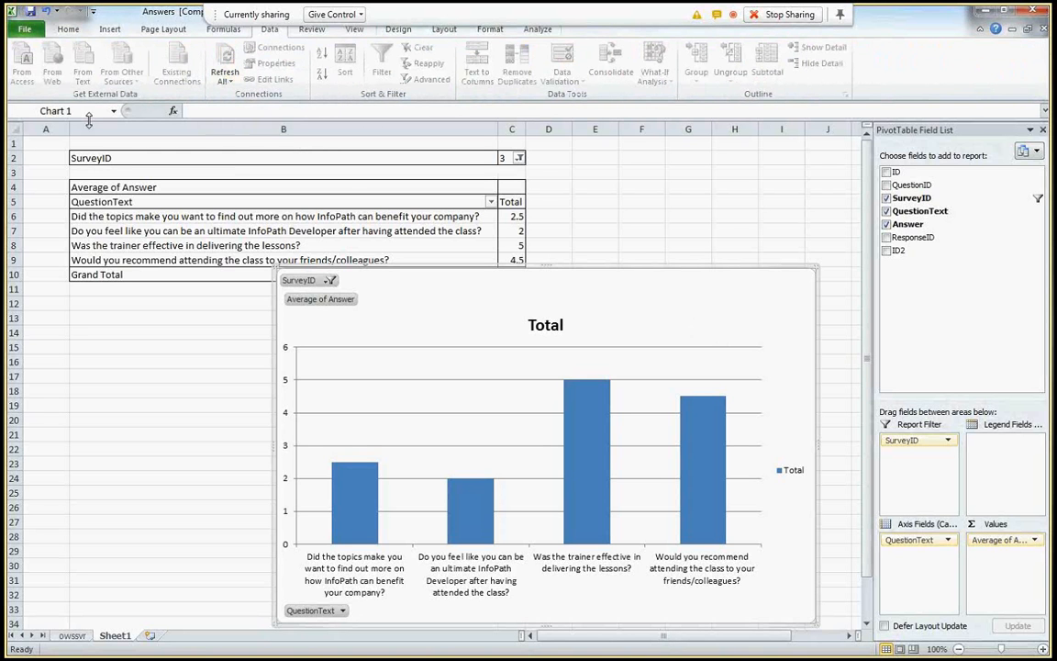
click(70, 637)
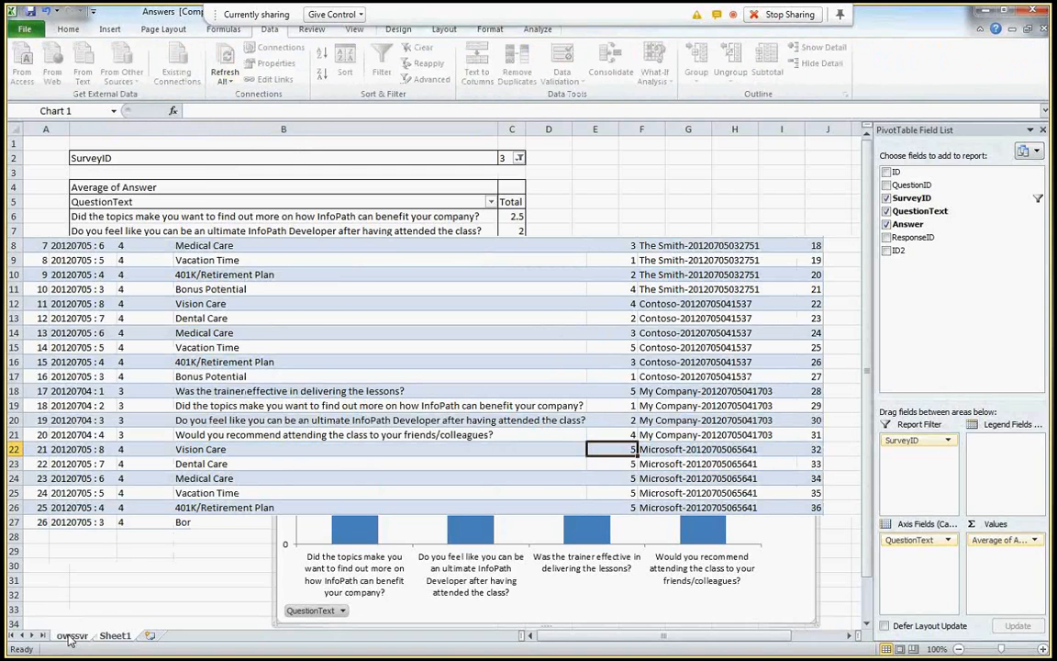
right_click(246, 420)
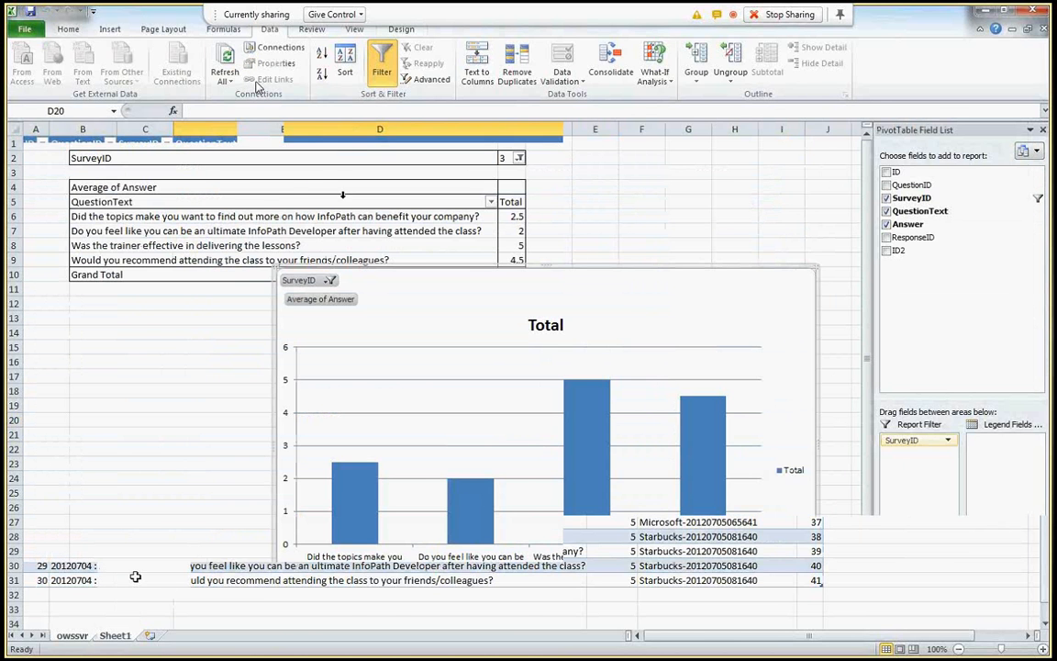
click(225, 76)
click(238, 113)
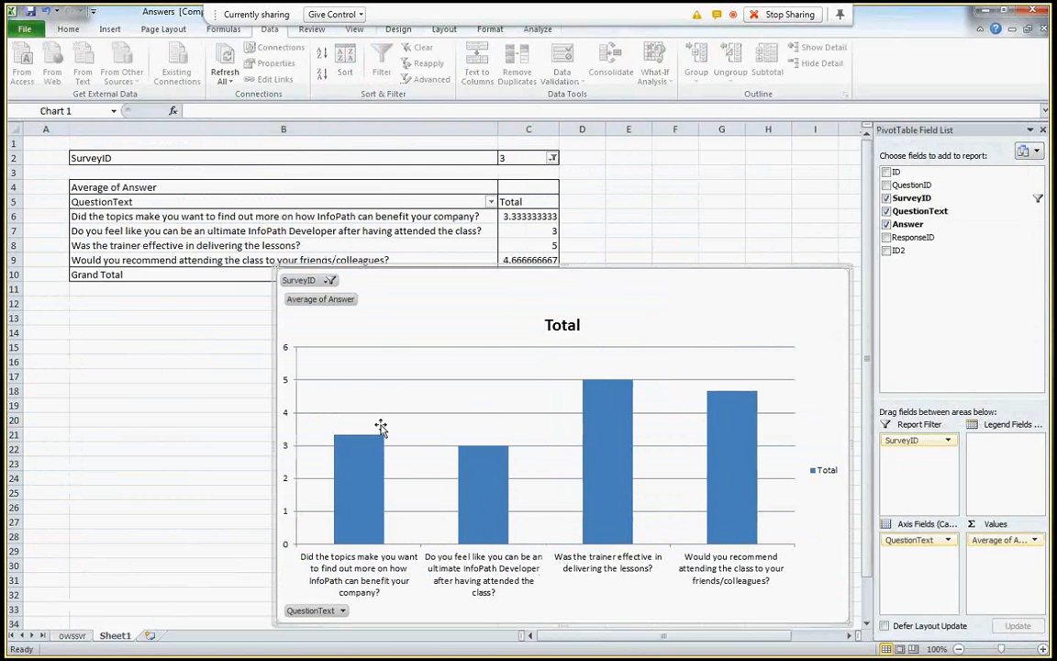
click(552, 158)
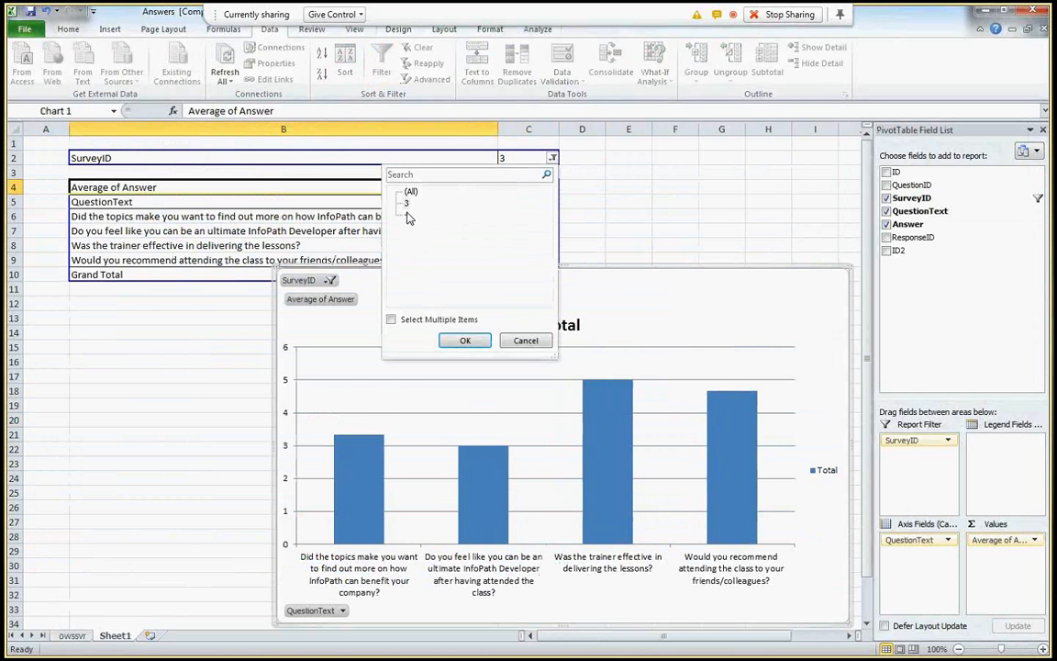
click(462, 340)
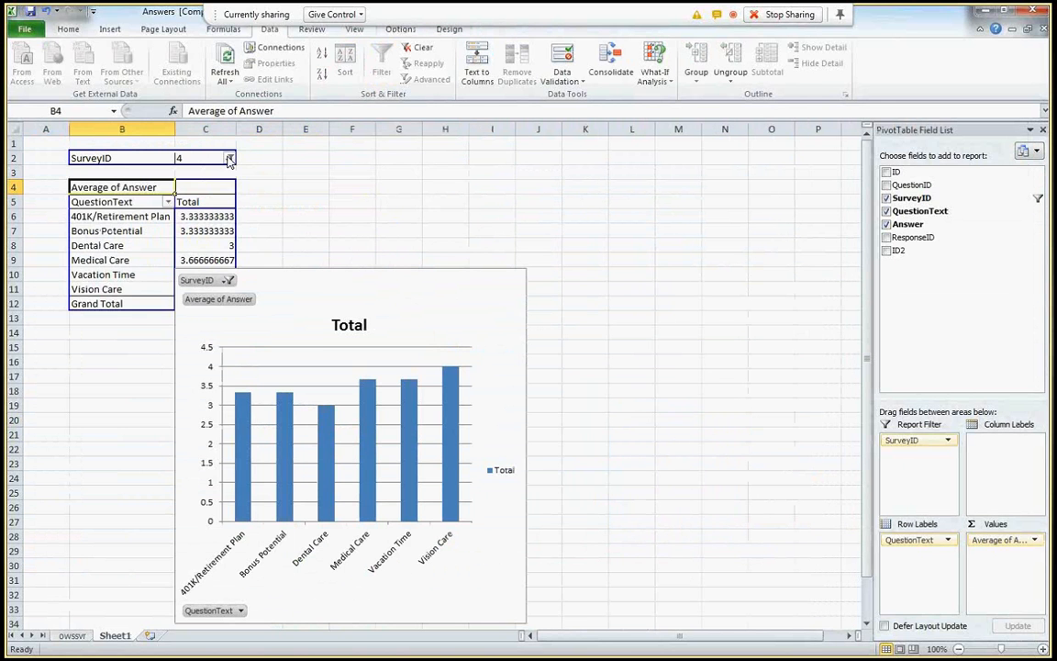
click(229, 158)
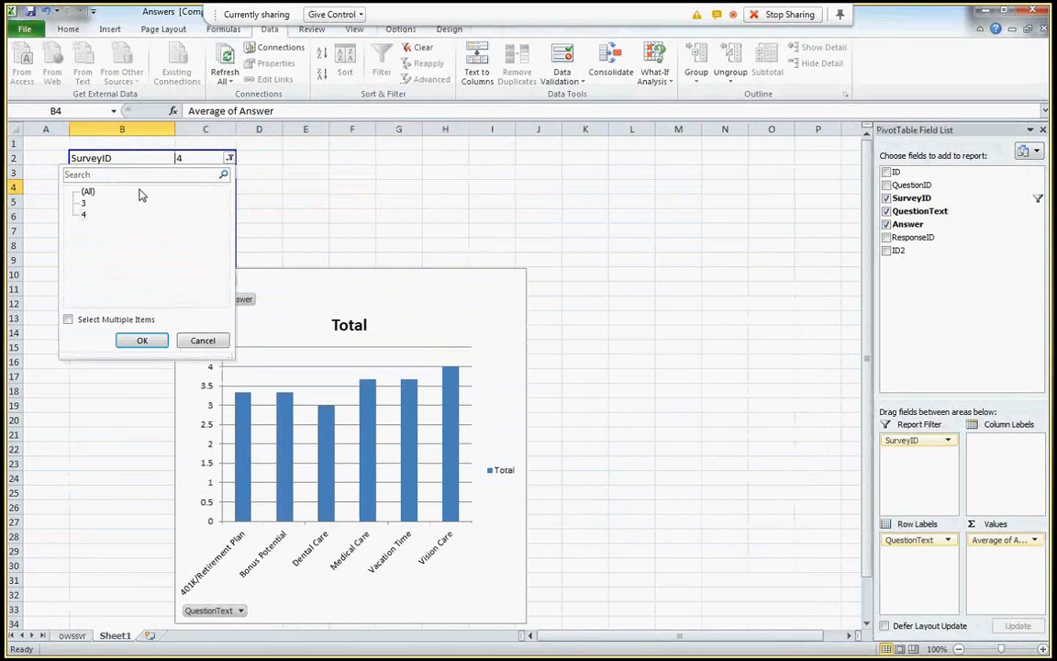
click(83, 203)
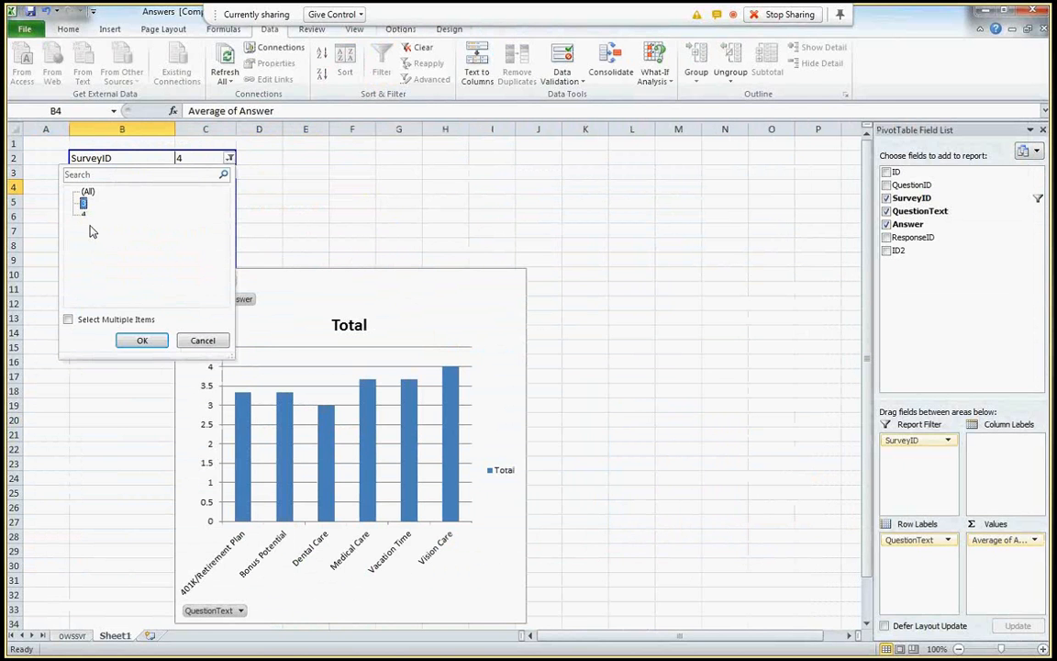
click(143, 341)
click(188, 195)
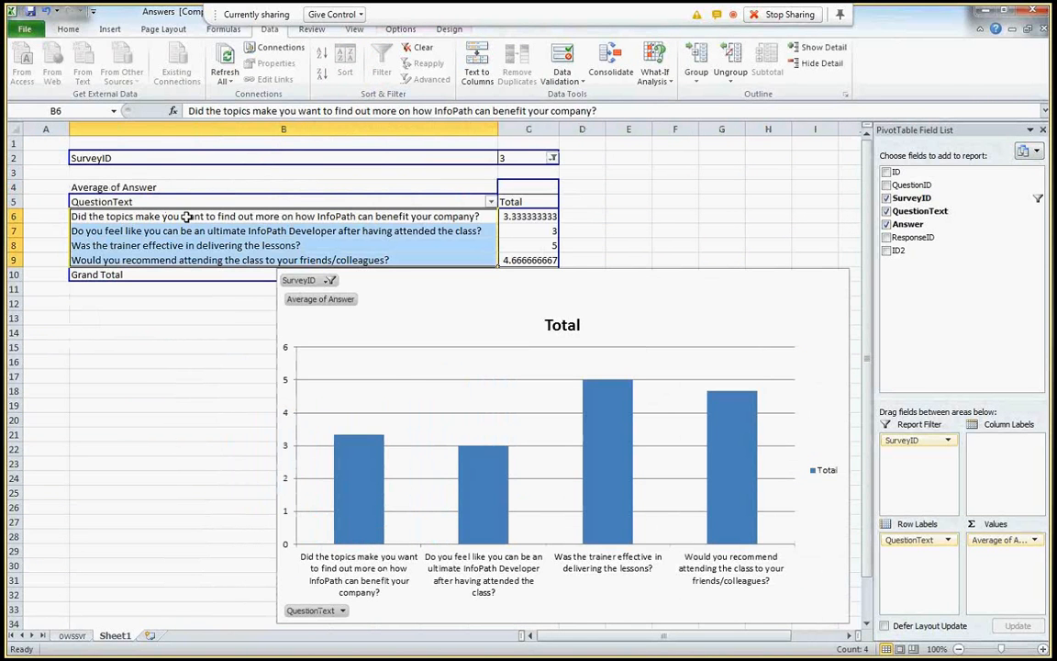
click(389, 370)
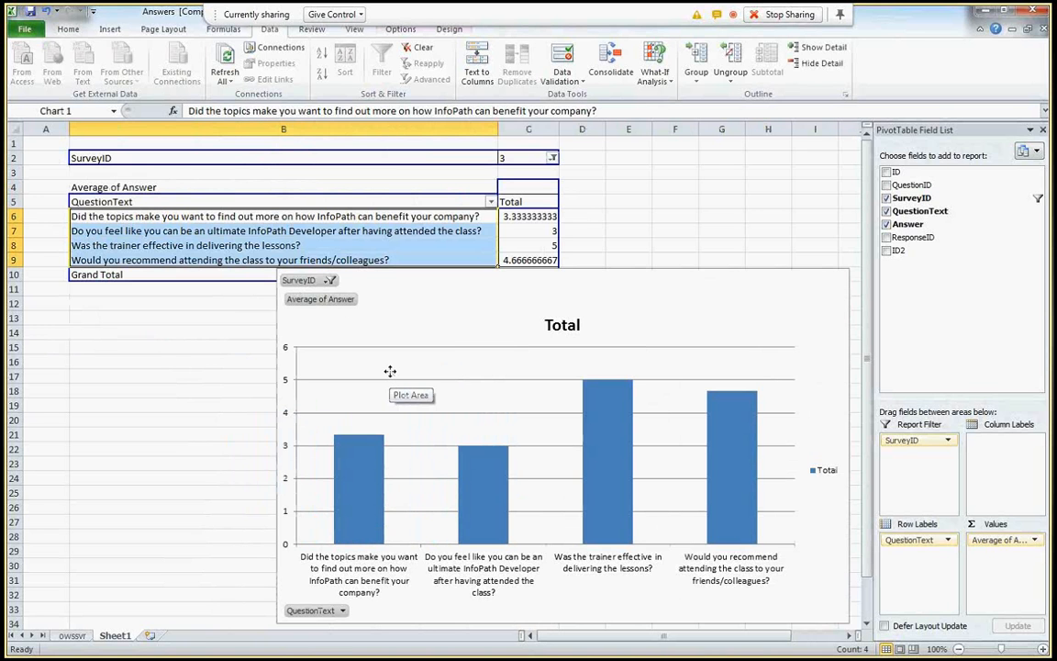
right_click(389, 371)
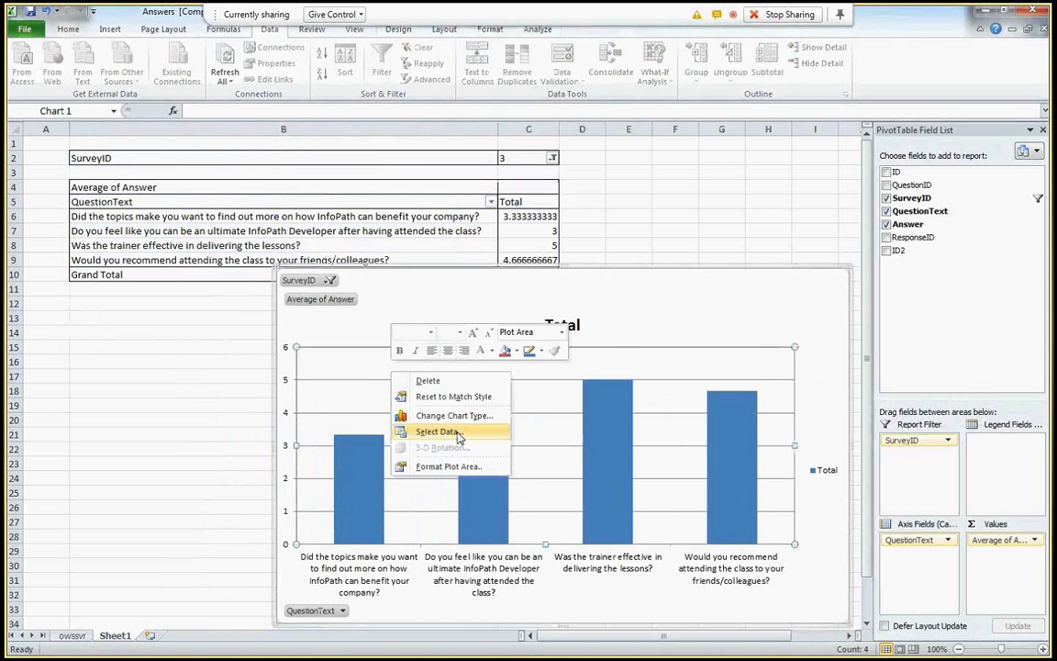
click(438, 431)
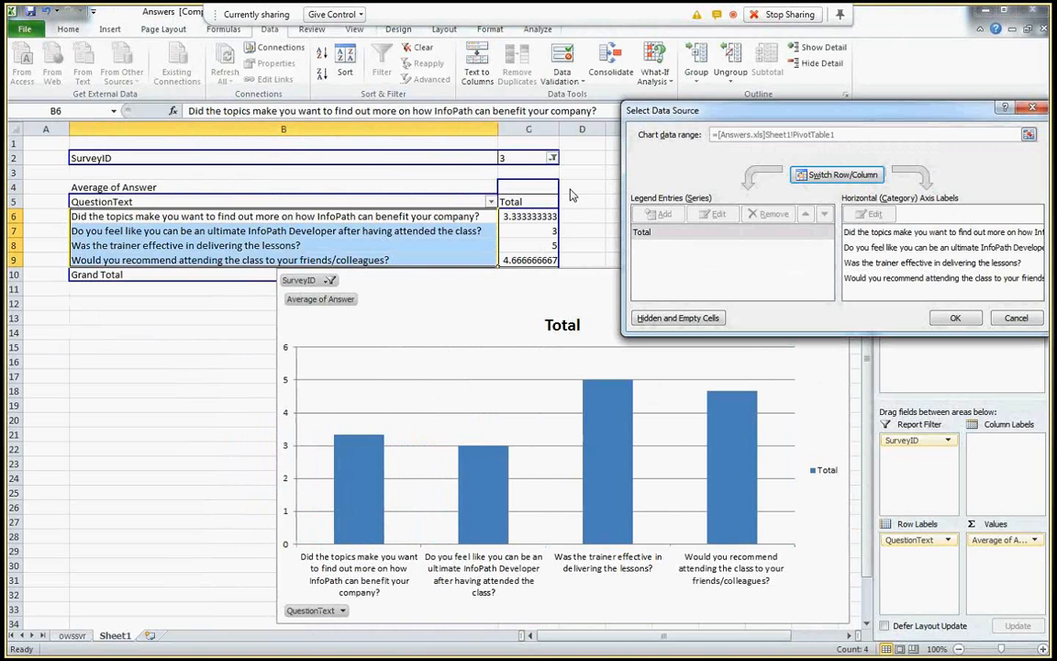
drag(986, 116, 988, 118)
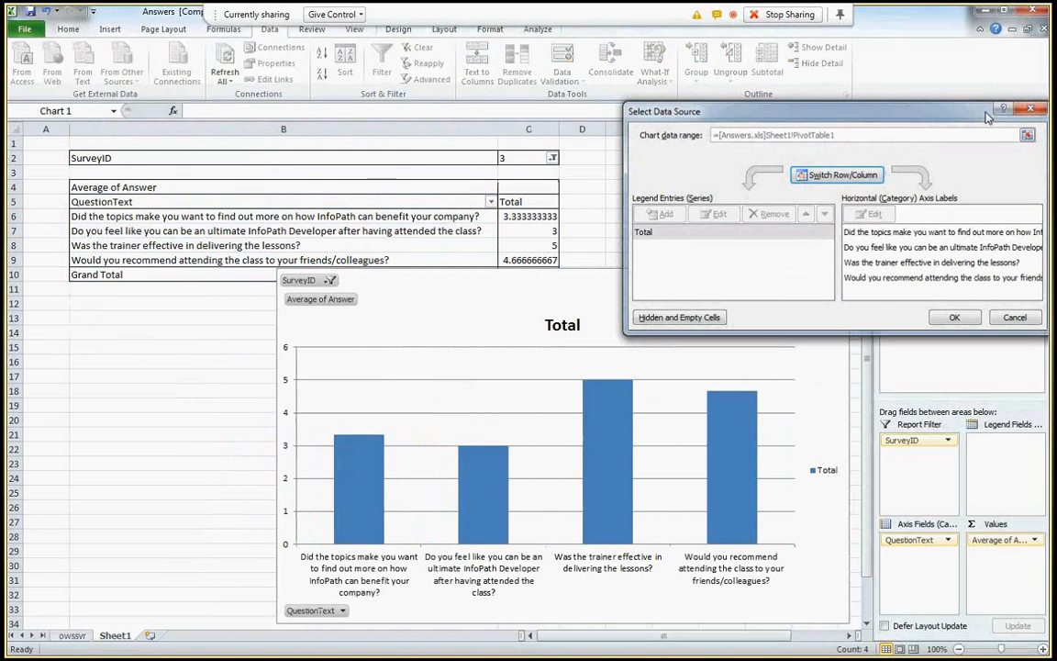
click(1030, 109)
click(475, 217)
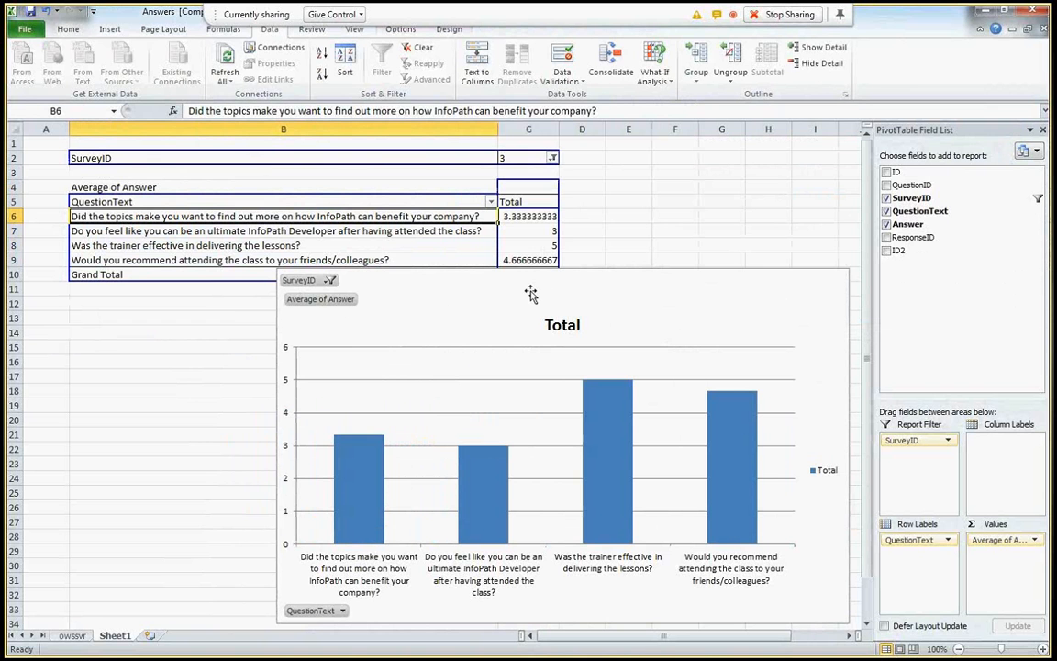
click(1024, 151)
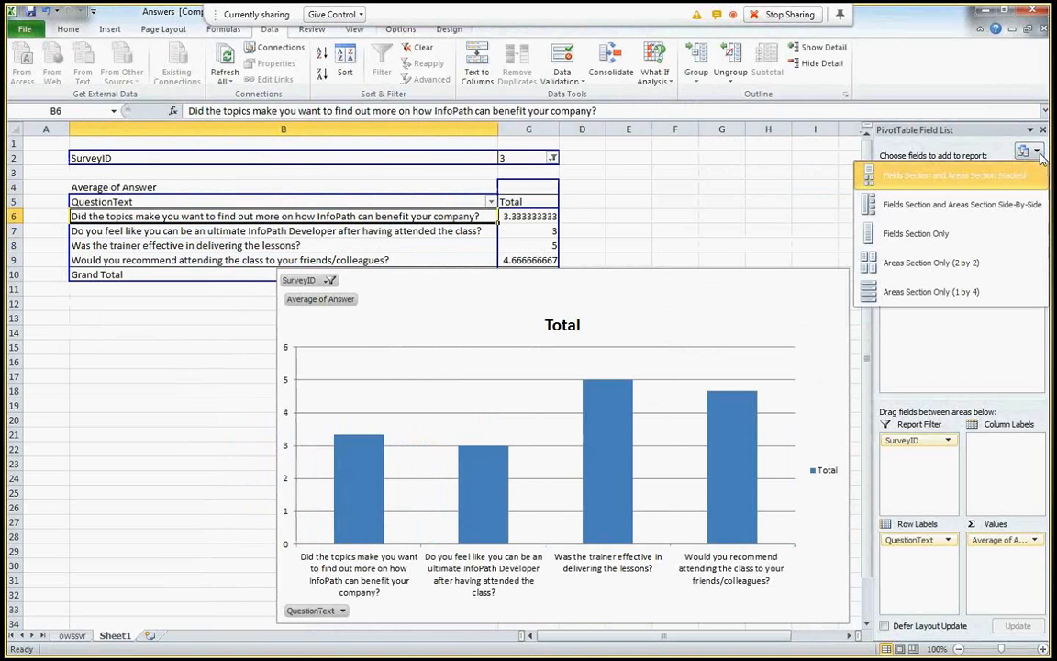
click(791, 187)
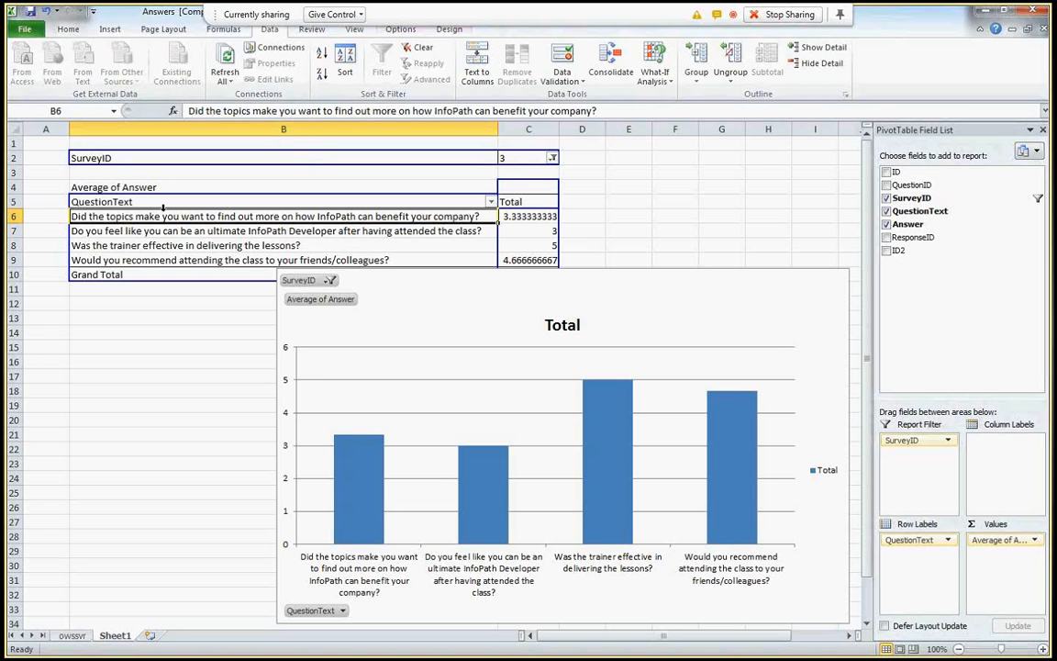
- Show the owssvr sheet of raw answers, then switch to InfoPath Designer's new-form templates
click(69, 33)
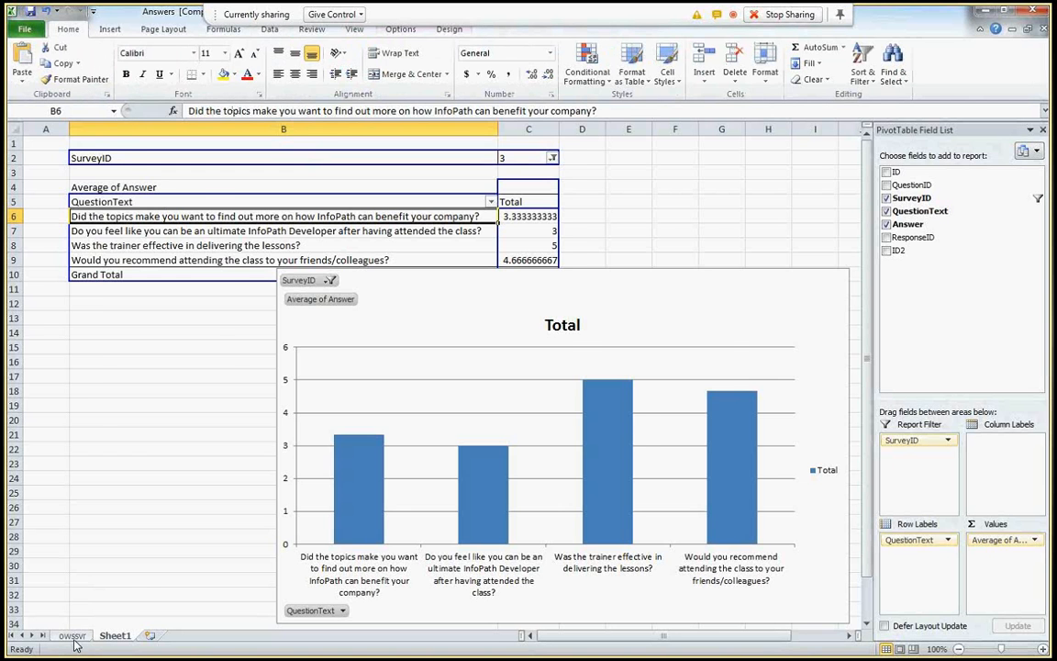
click(74, 637)
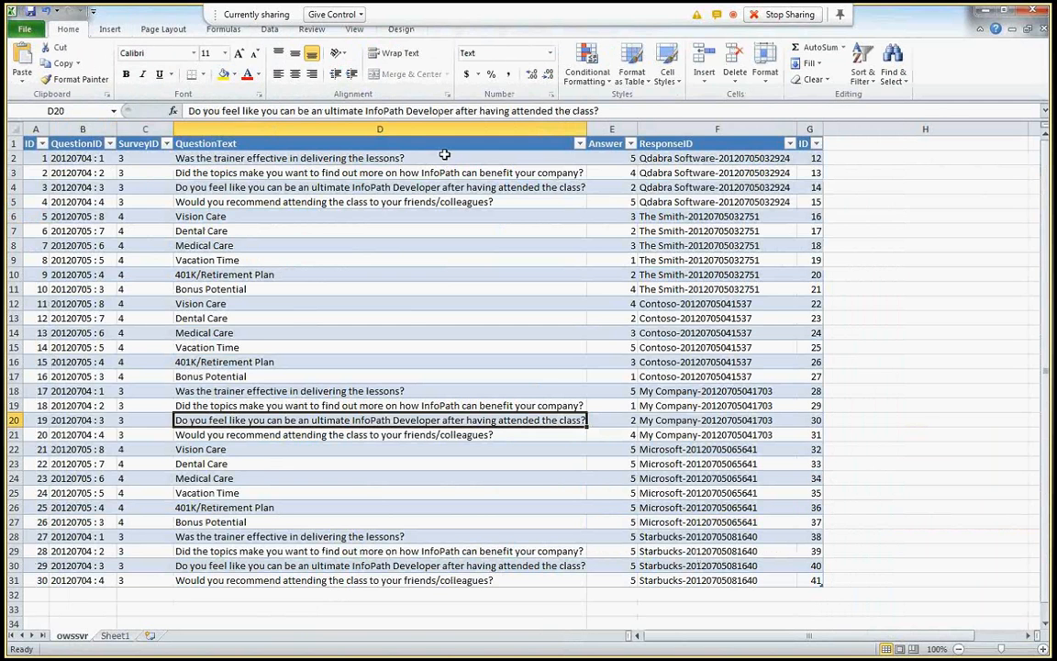
key(alt+Tab)
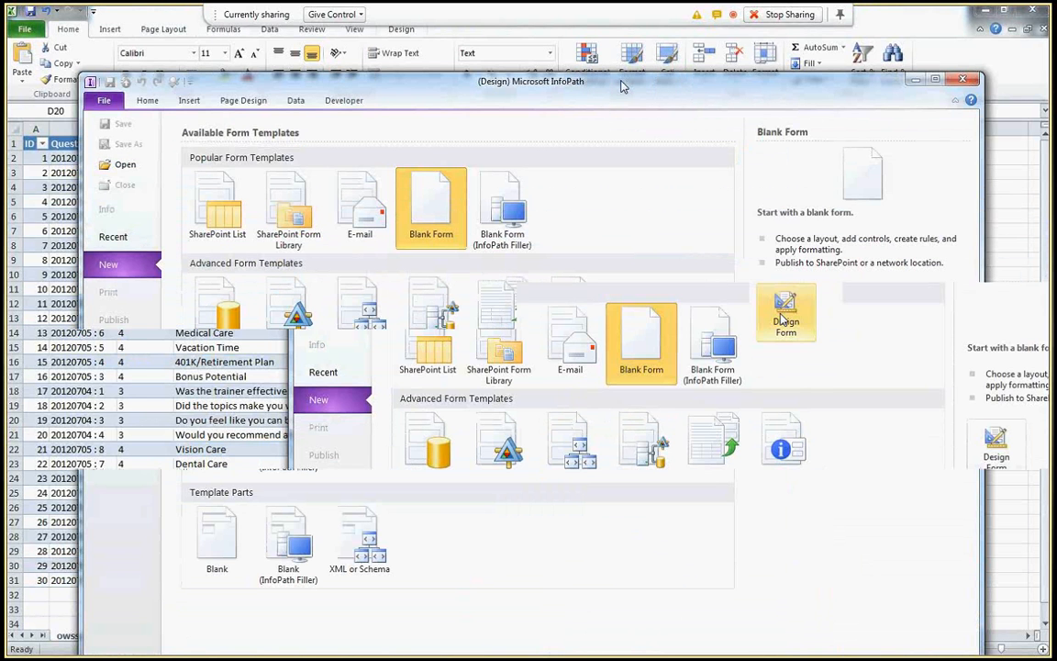
- Start a blank form titled Survey Report and open the myFields group's properties
click(784, 317)
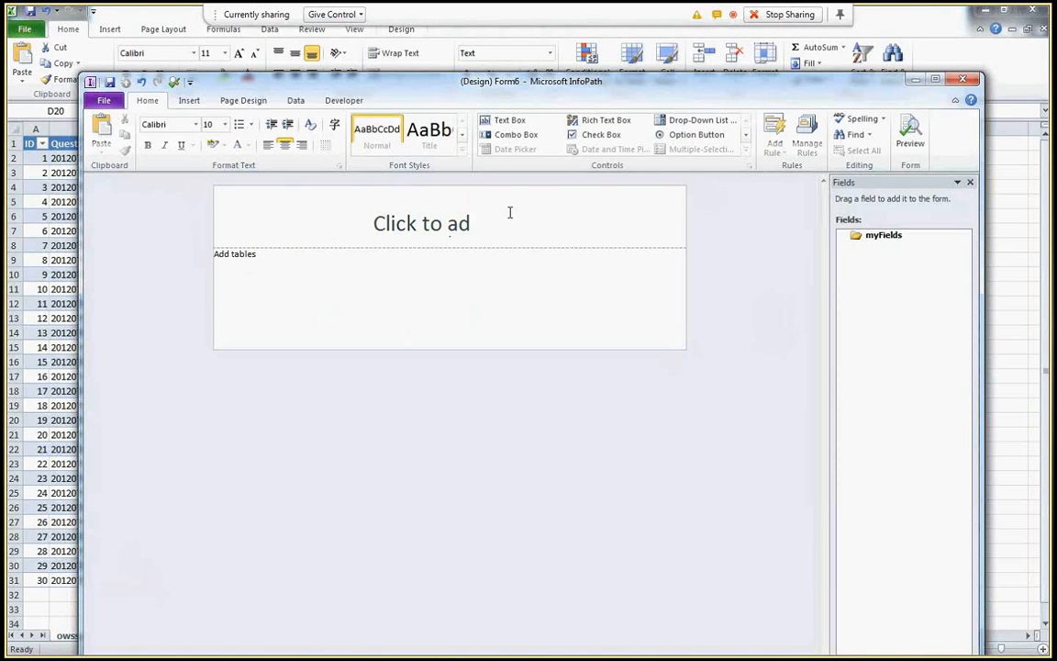
double_click(884, 237)
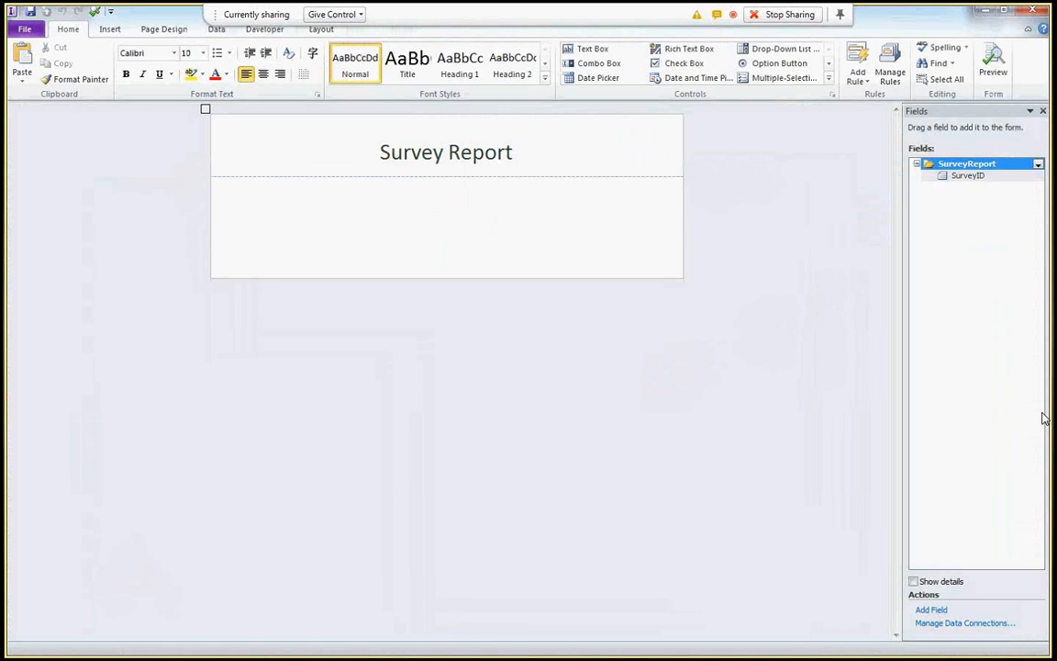
- Place the SurveyID field on the form as a drop-down list
drag(968, 175, 672, 228)
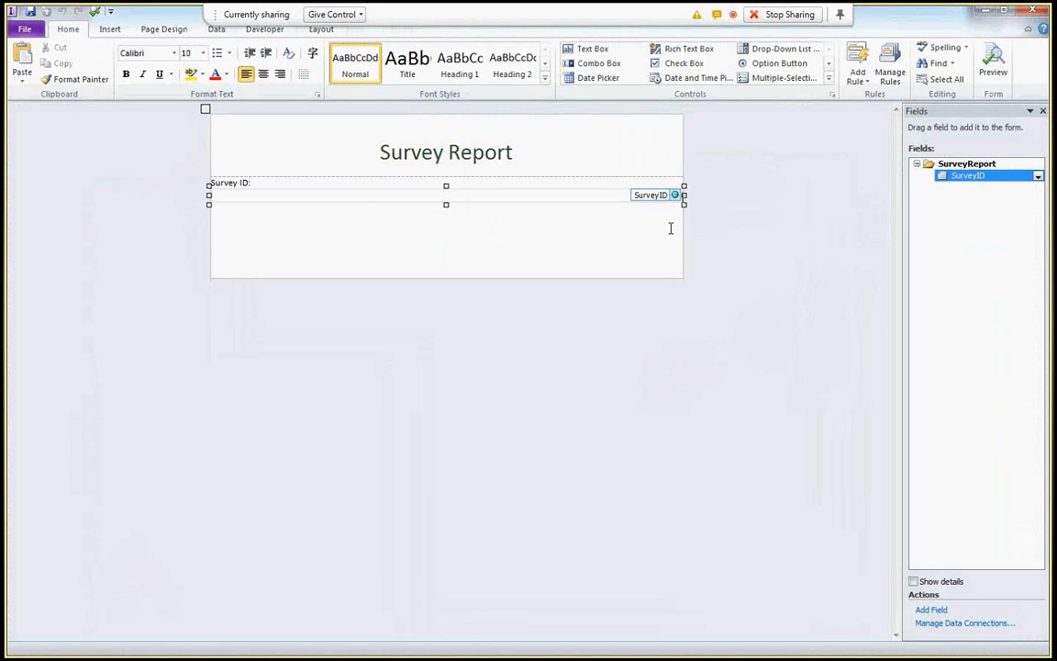
right_click(474, 193)
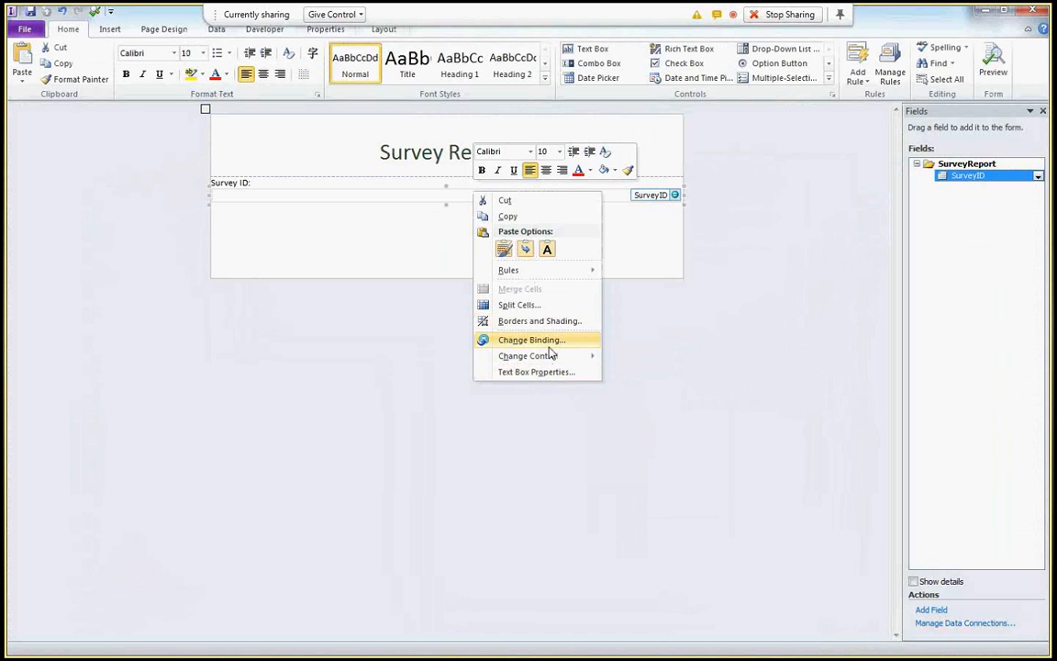
mouse_move(545, 356)
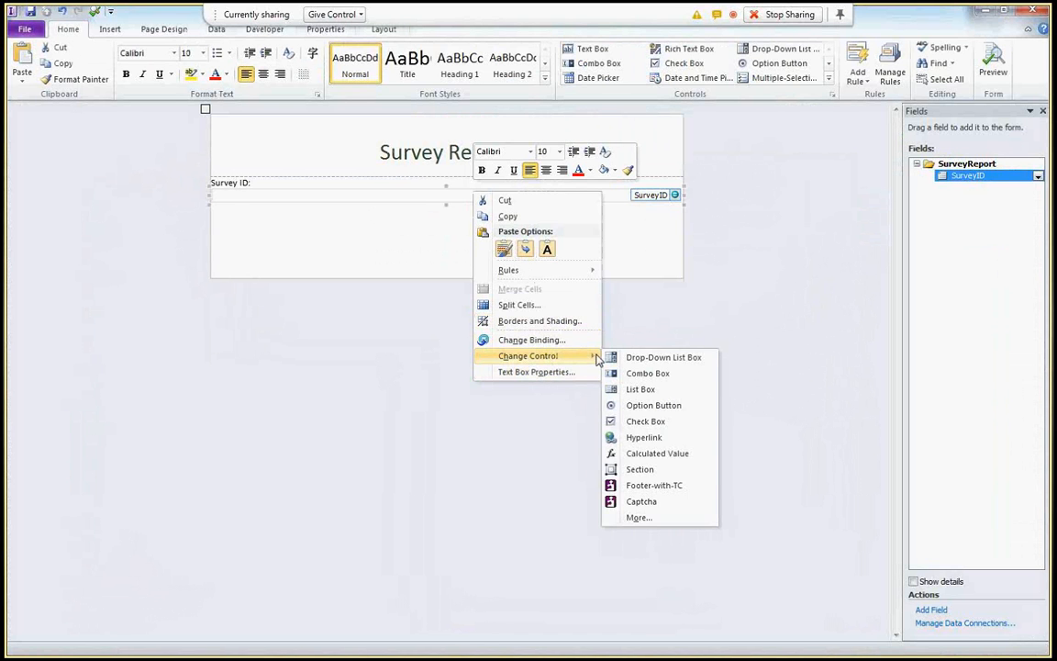
click(651, 357)
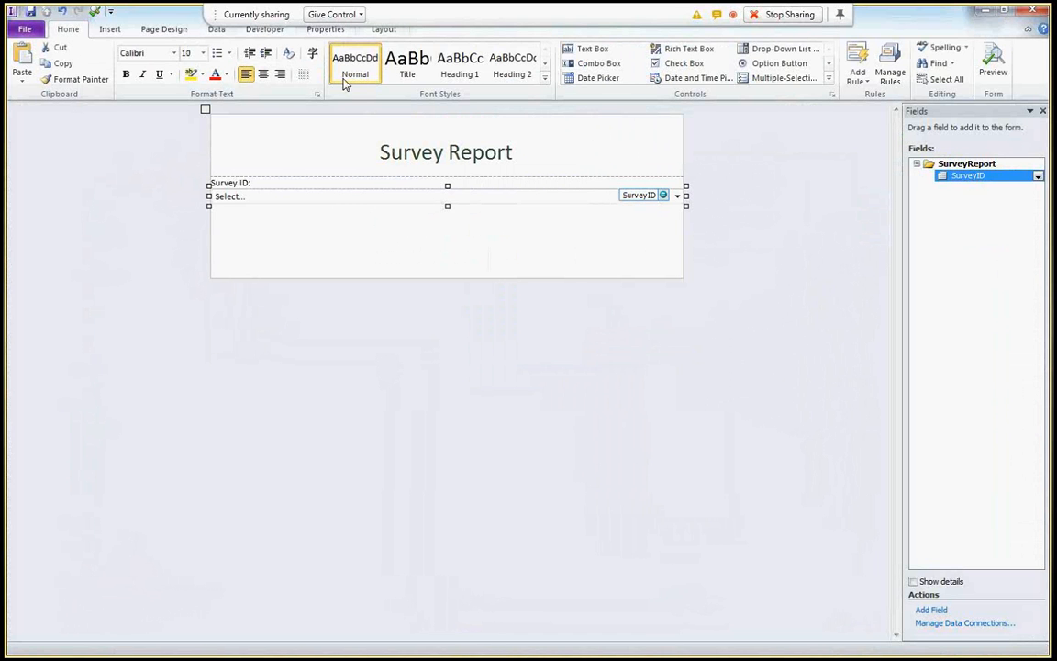
- Begin adding a new data connection from the form's Data Connections list
click(219, 31)
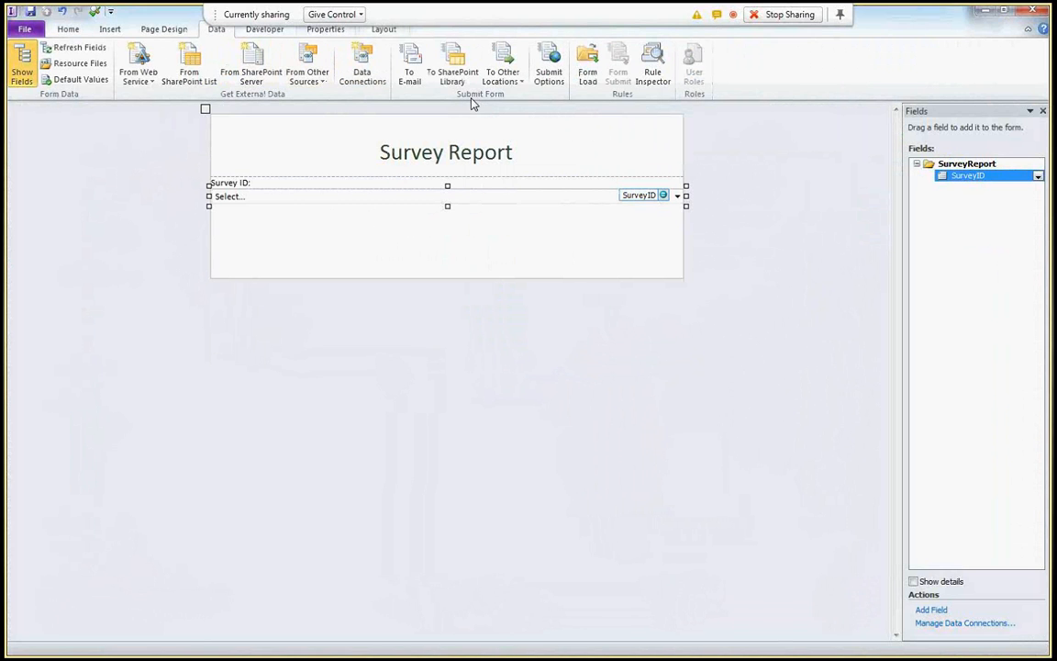
click(363, 66)
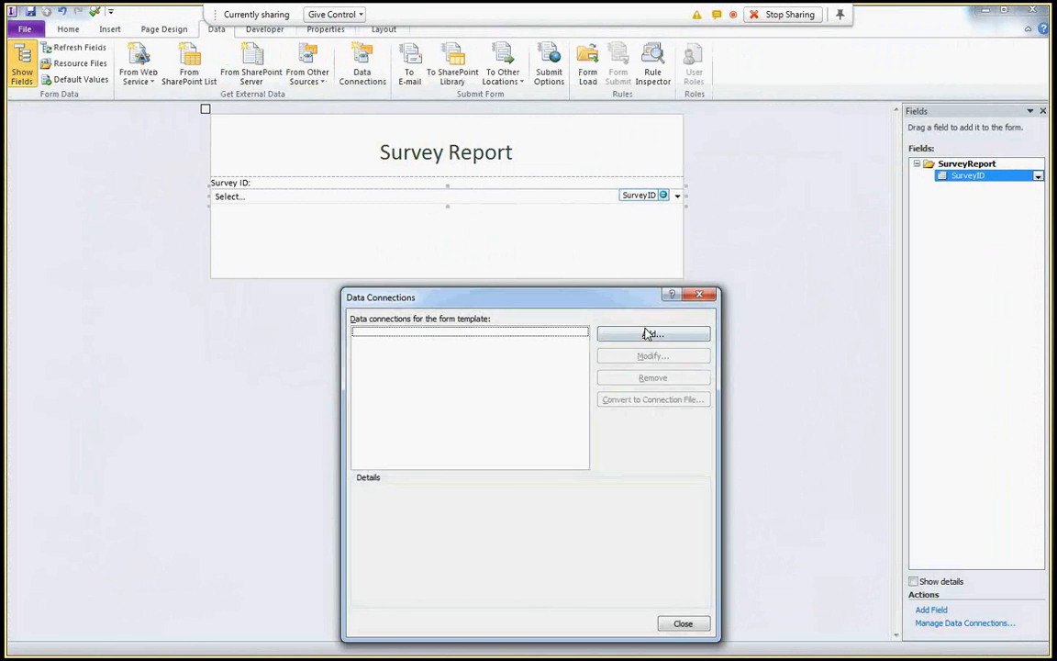
click(647, 334)
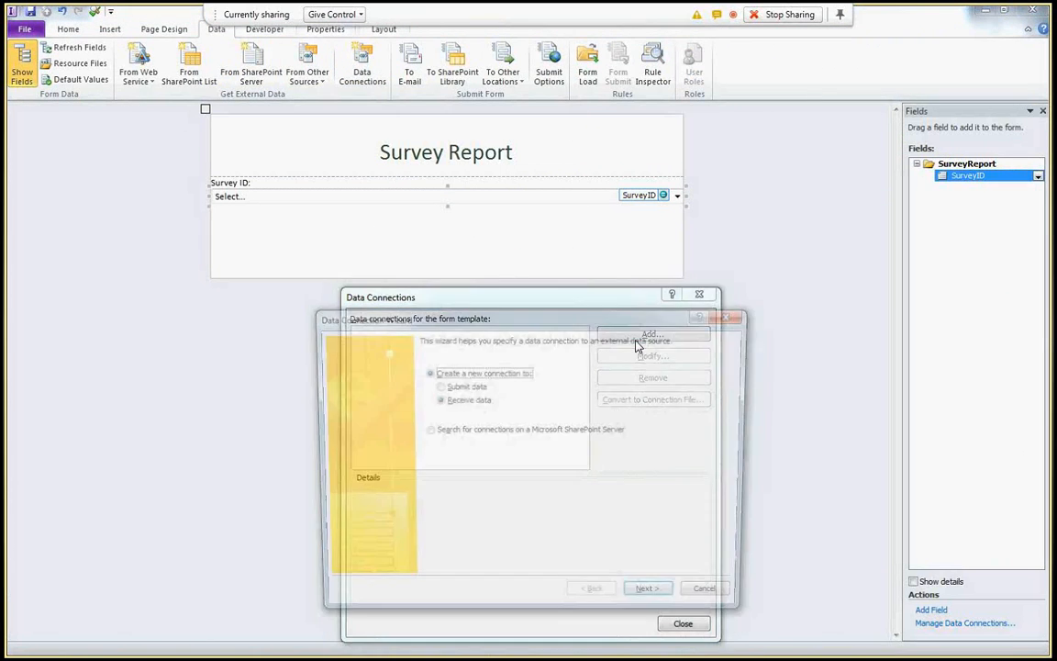
key(alt+Tab)
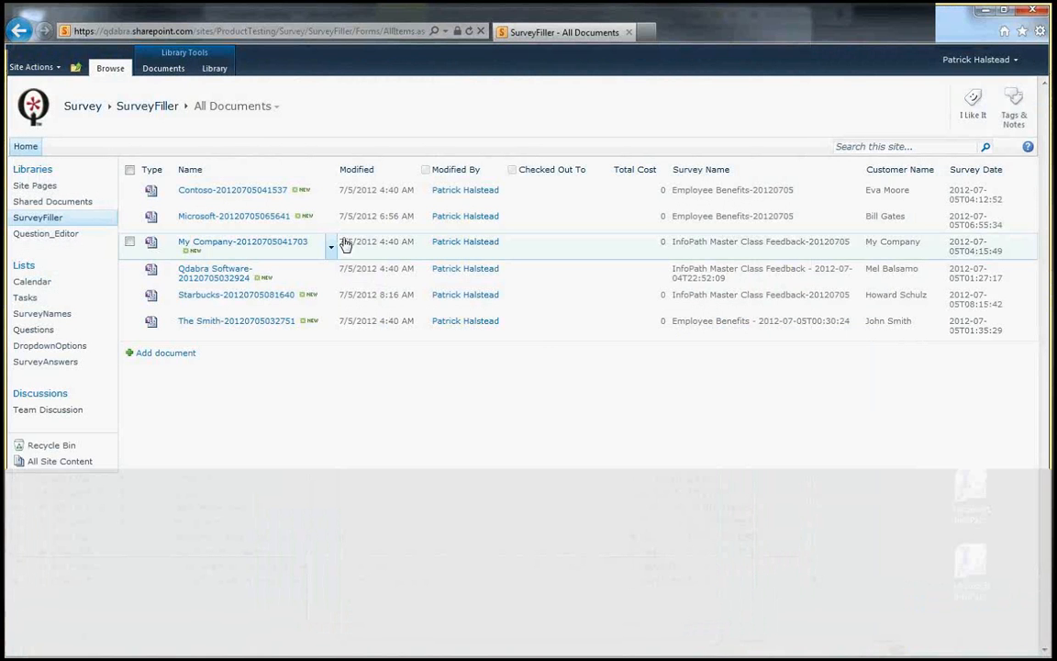
click(46, 362)
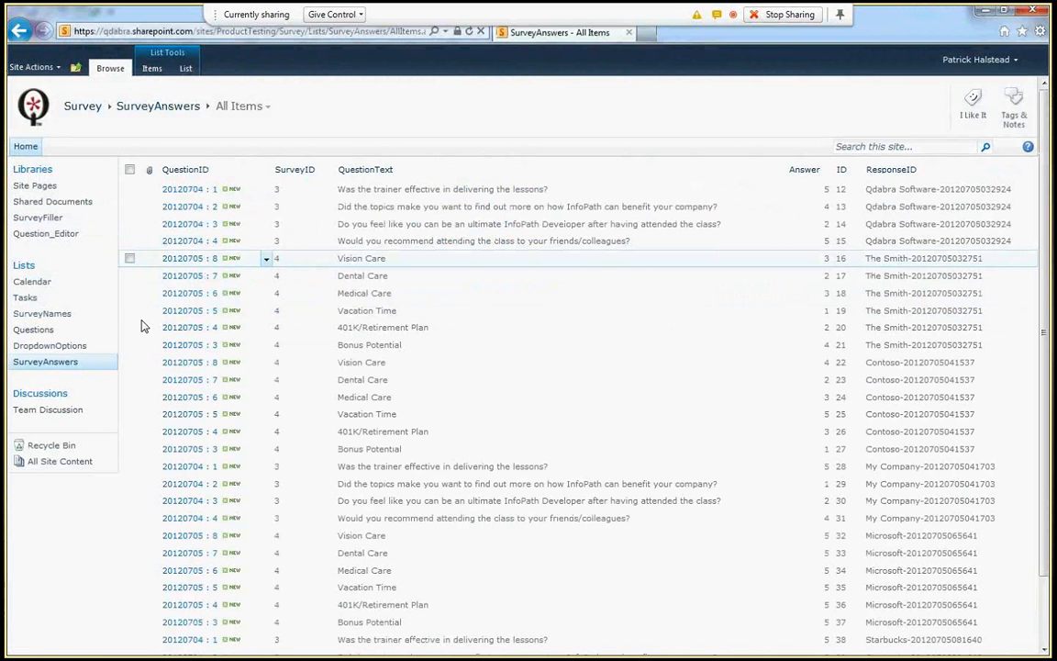
click(41, 314)
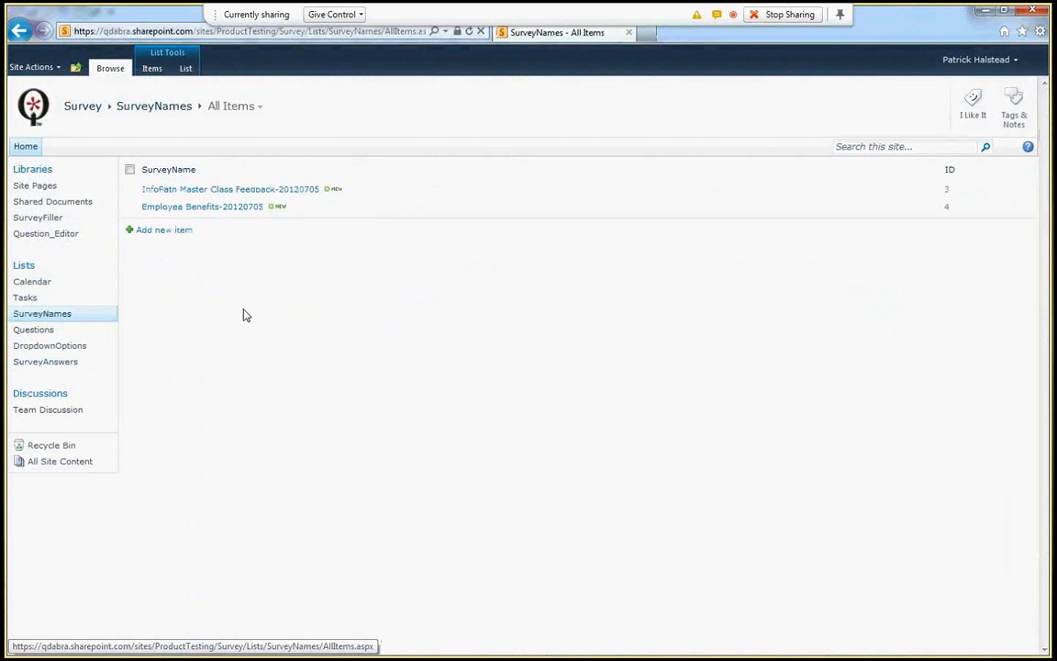
key(alt+d)
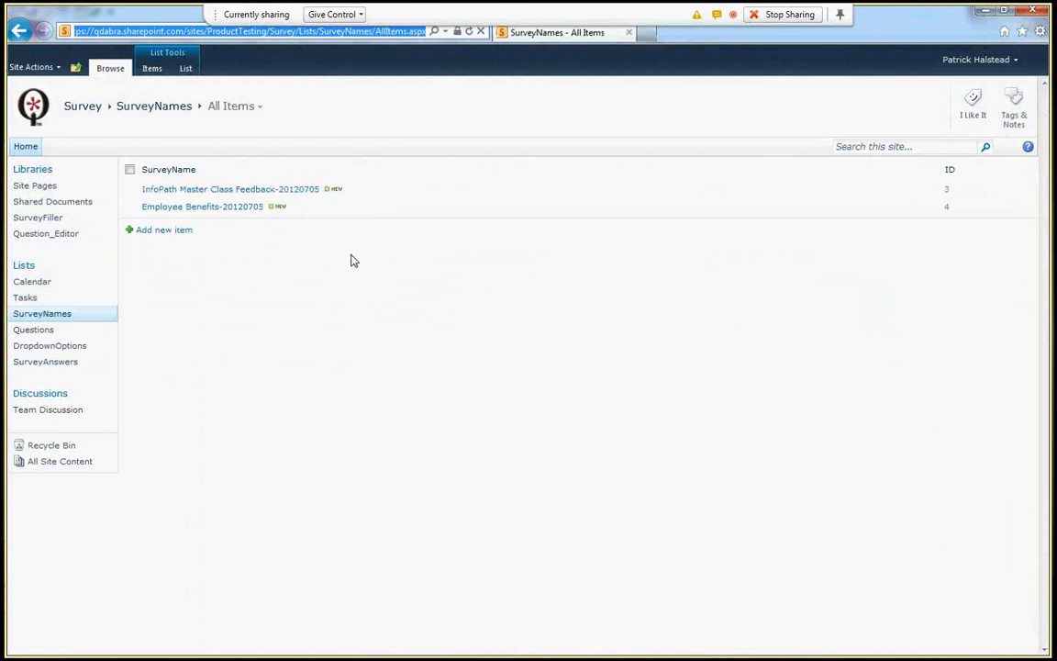
key(alt+Tab)
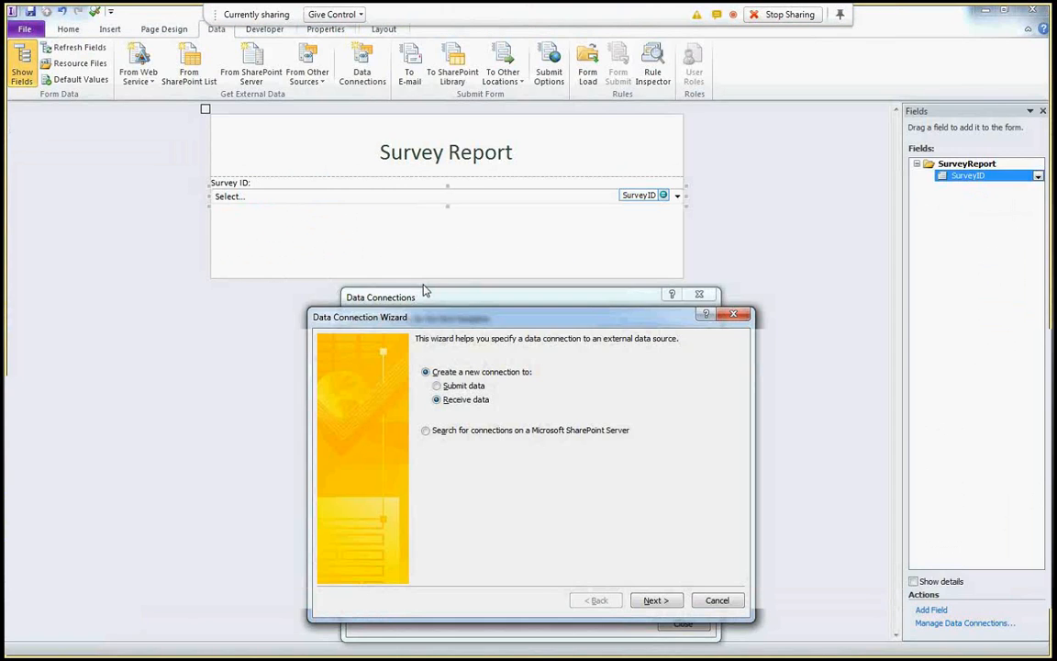
- Create the SurveyAnswers connection from the SharePoint SurveyAnswers list, then close Data Connections
click(655, 601)
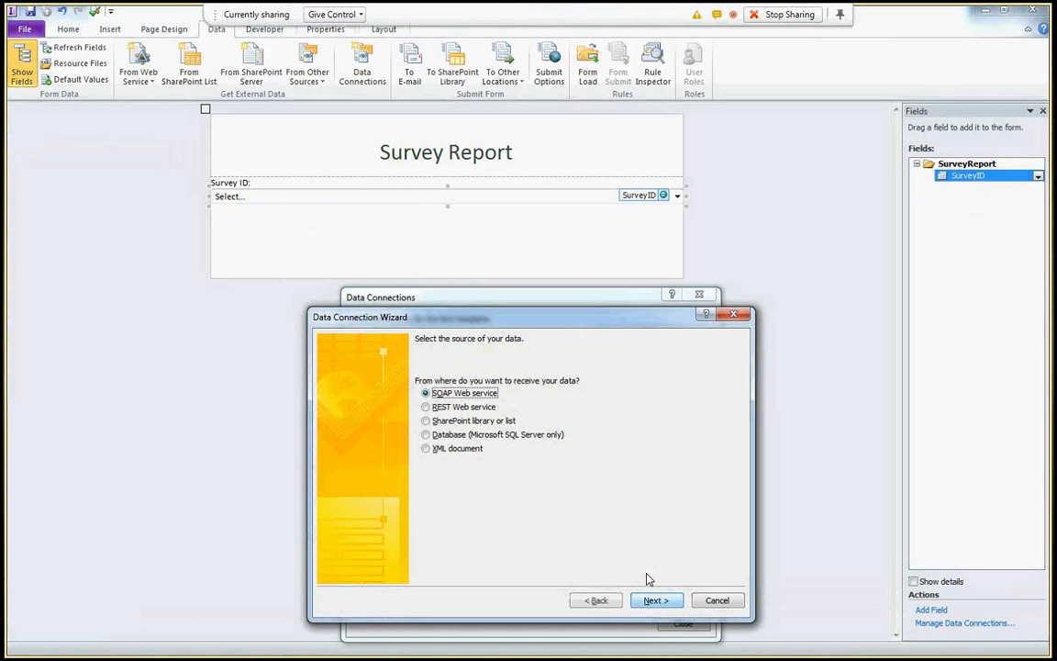
key(Down)
key(Down)
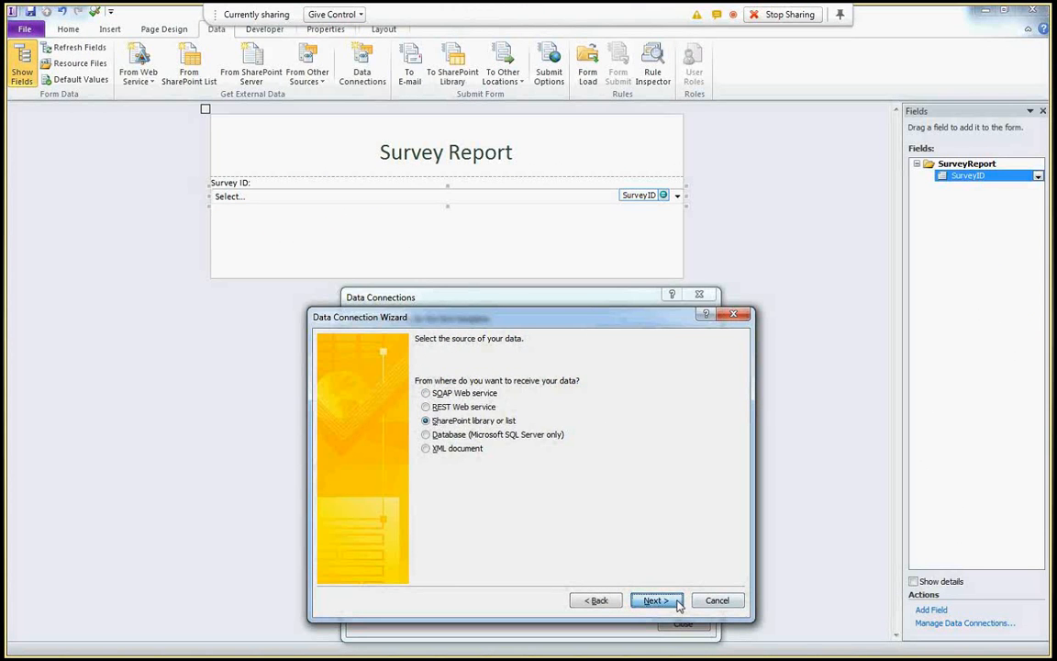
click(668, 601)
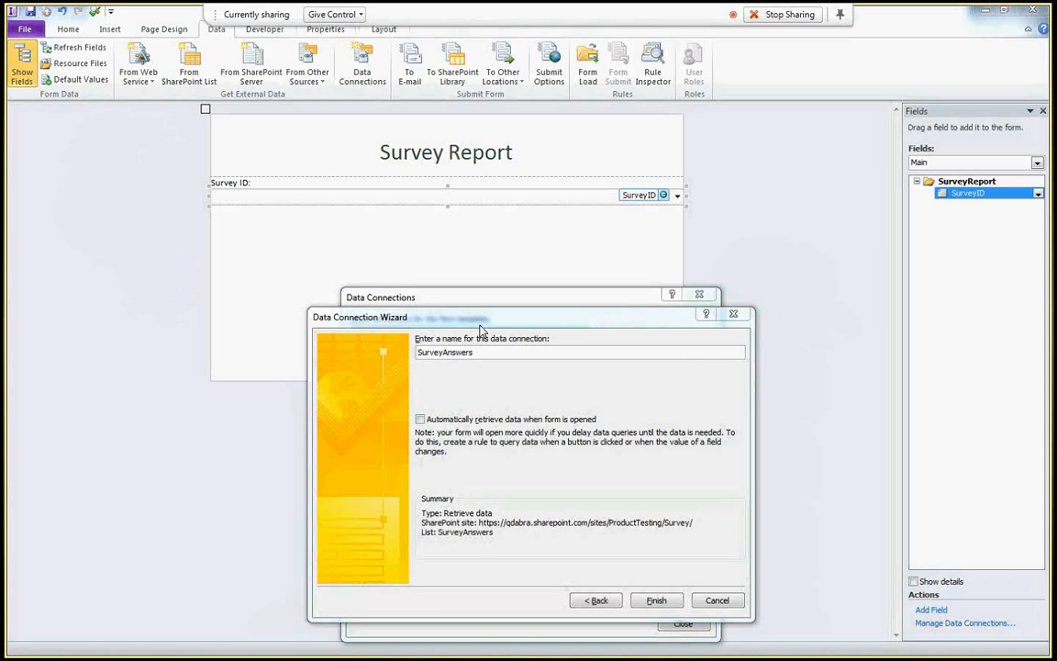
click(654, 600)
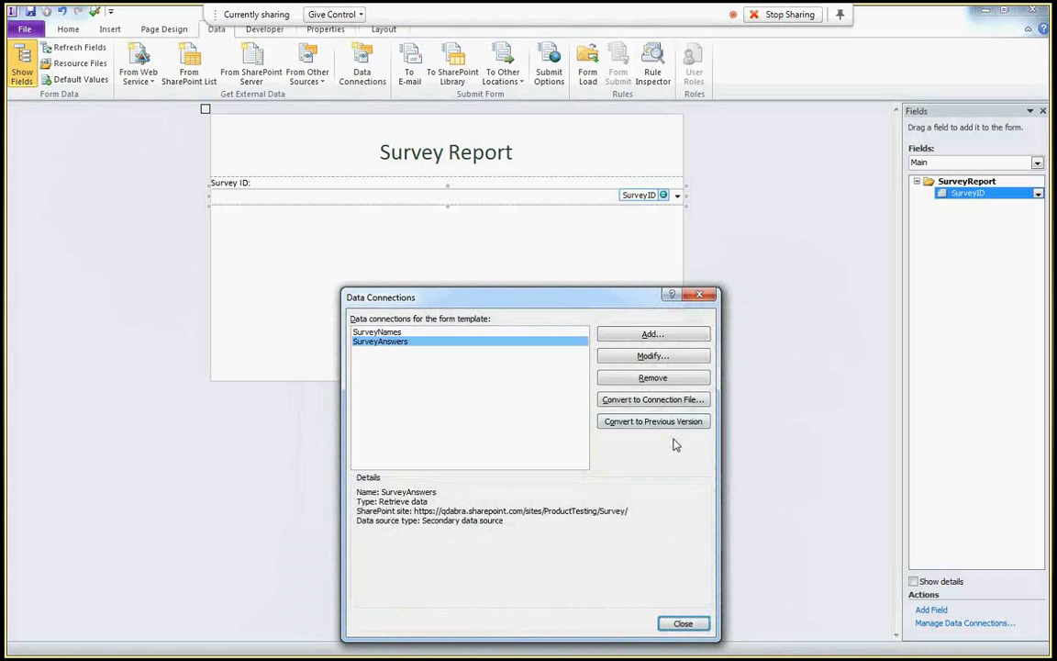
click(683, 623)
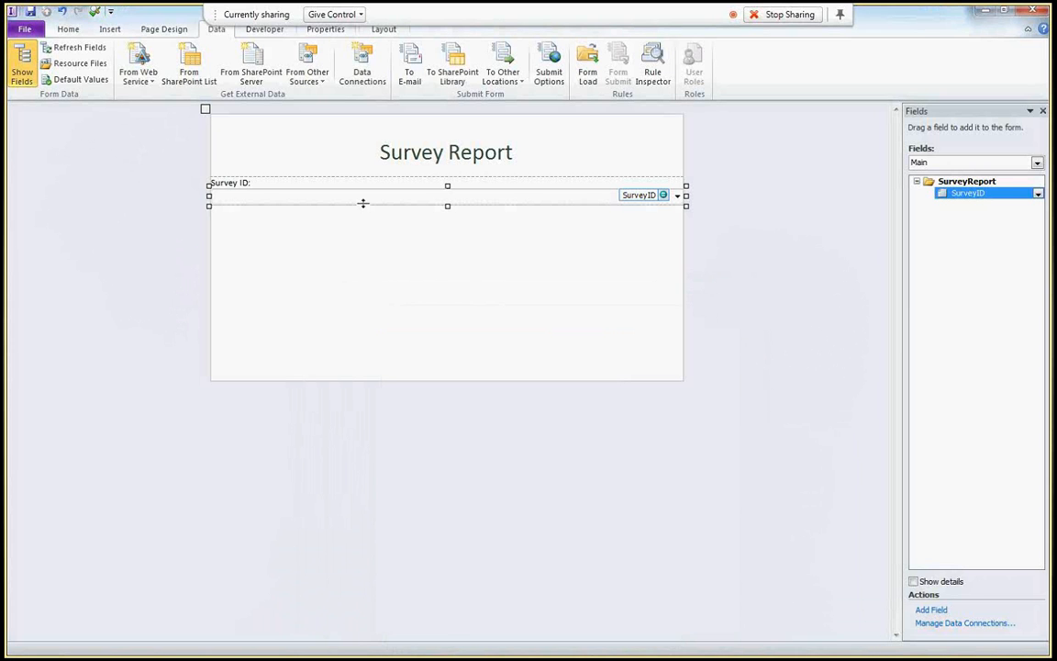
- Create a new action rule on the SurveyID field
click(405, 227)
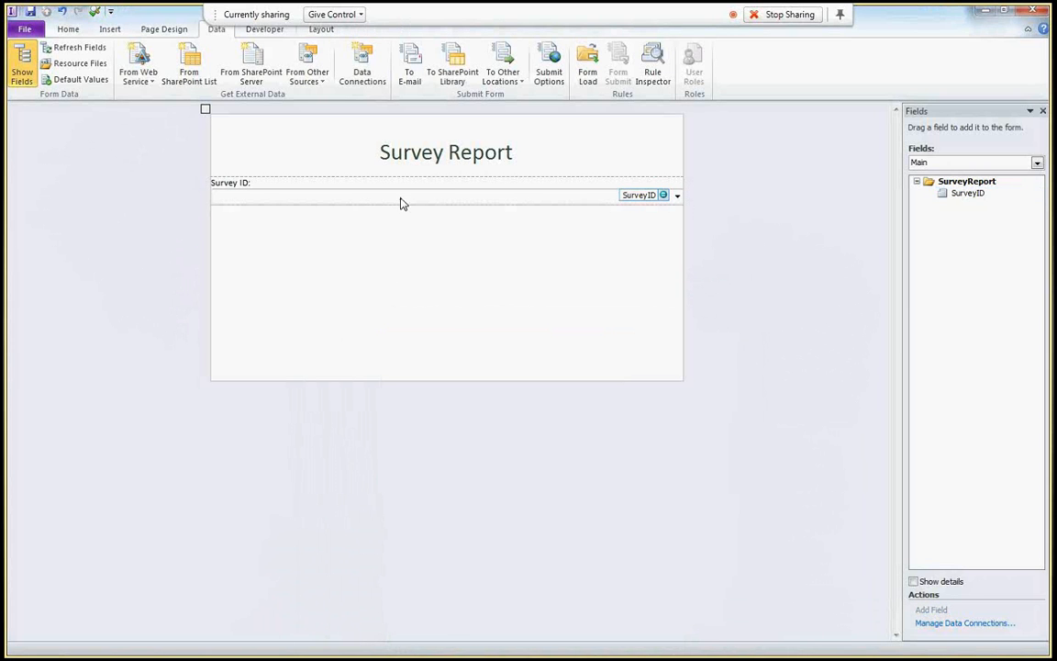
click(410, 207)
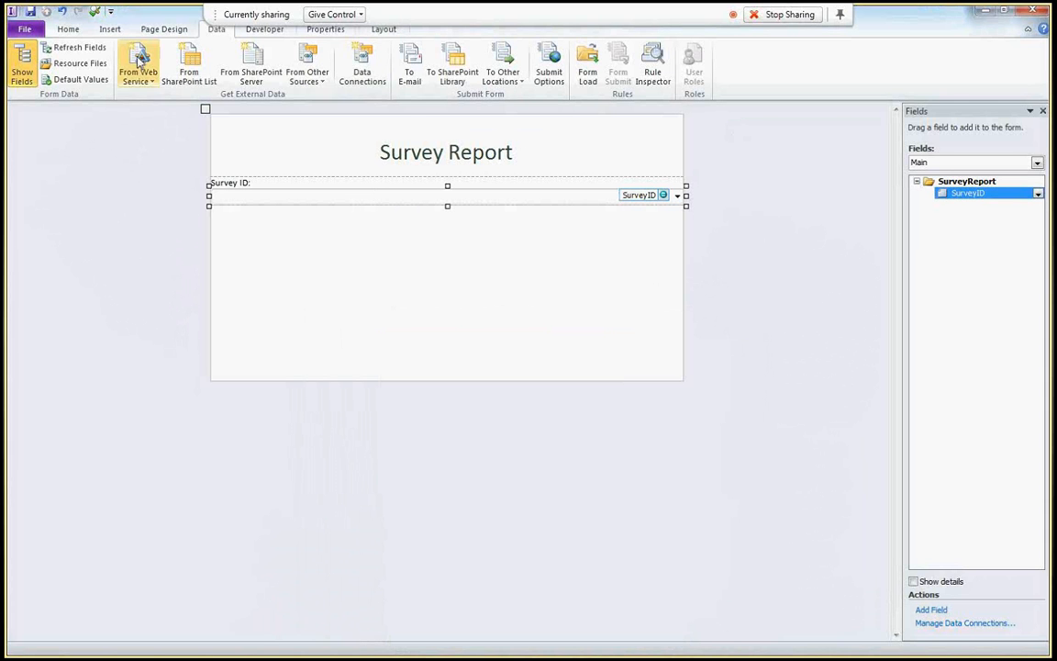
click(68, 29)
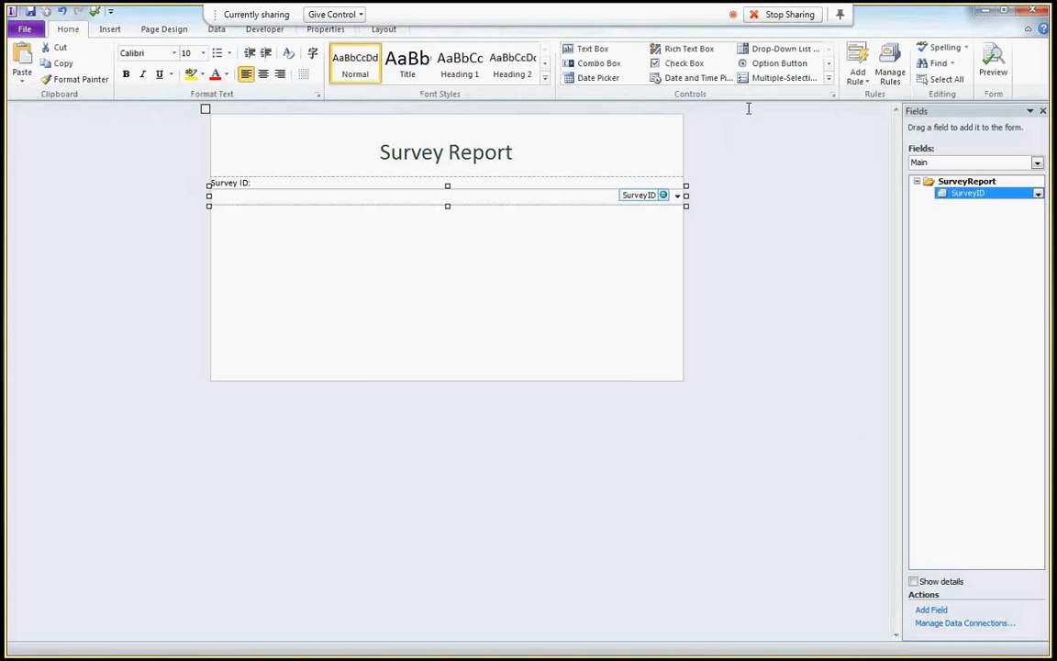
click(890, 72)
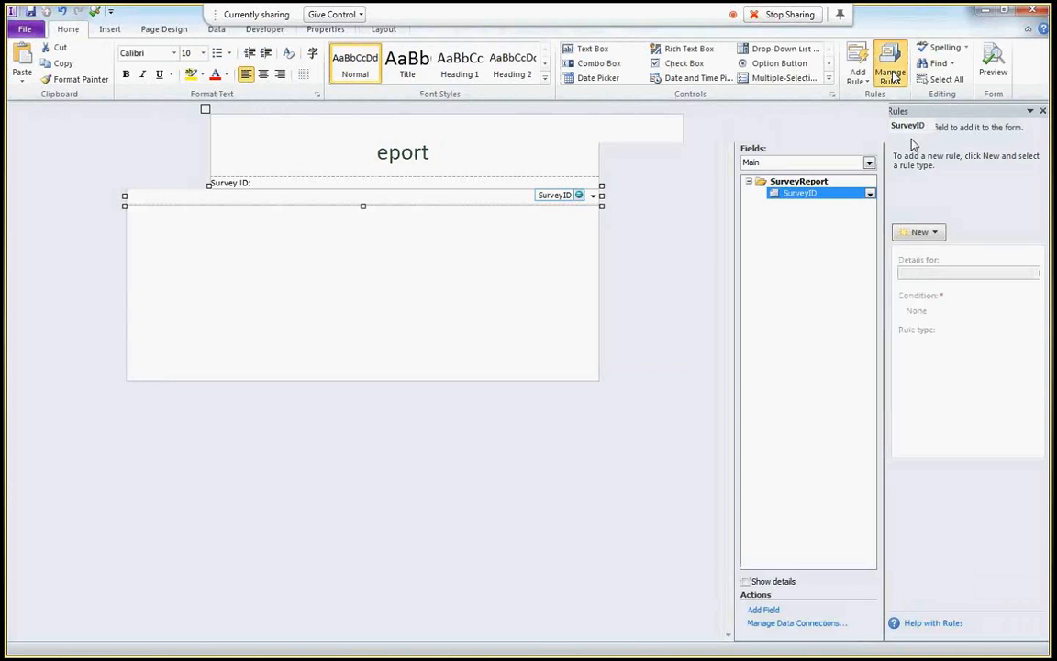
click(919, 232)
click(929, 285)
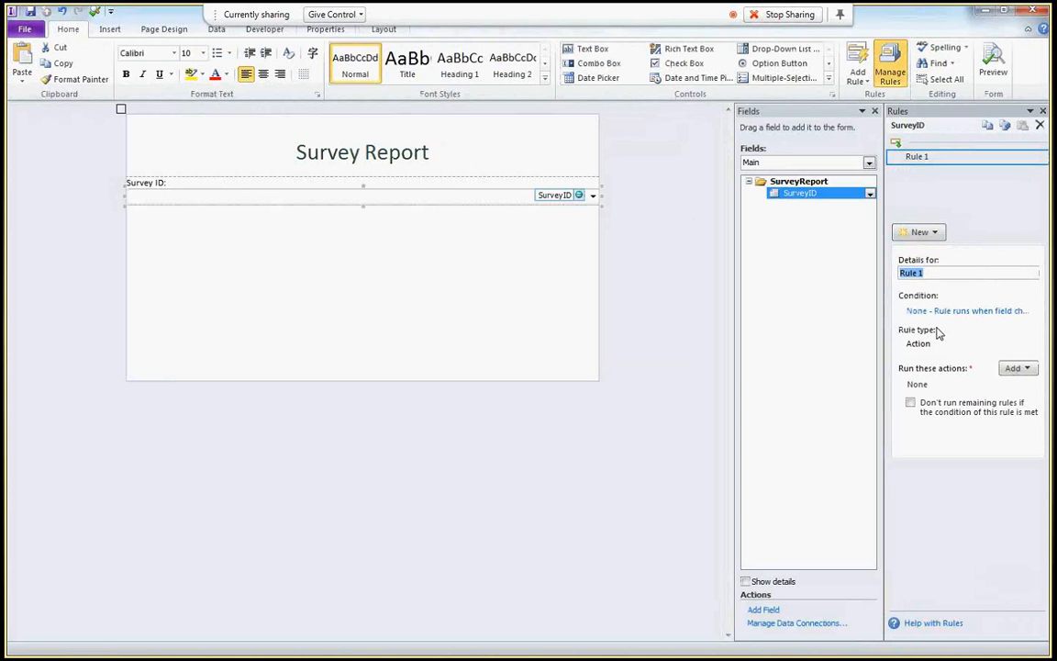
- Add a Set a field's value action setting SurveyAnswers' query SurveyID to the current SurveyID
click(1028, 369)
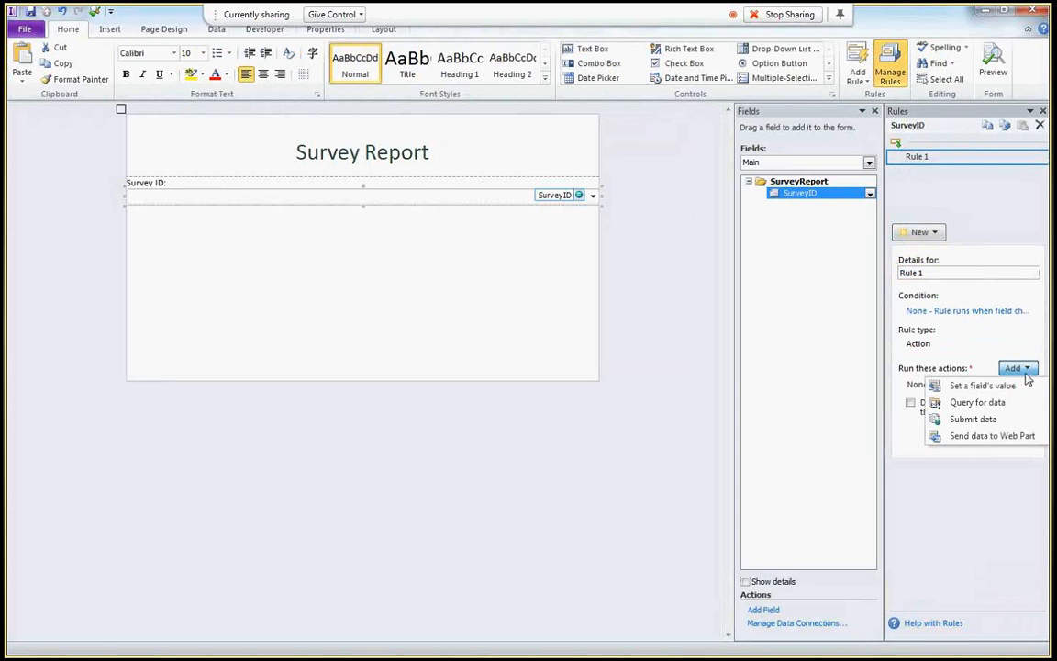
click(980, 385)
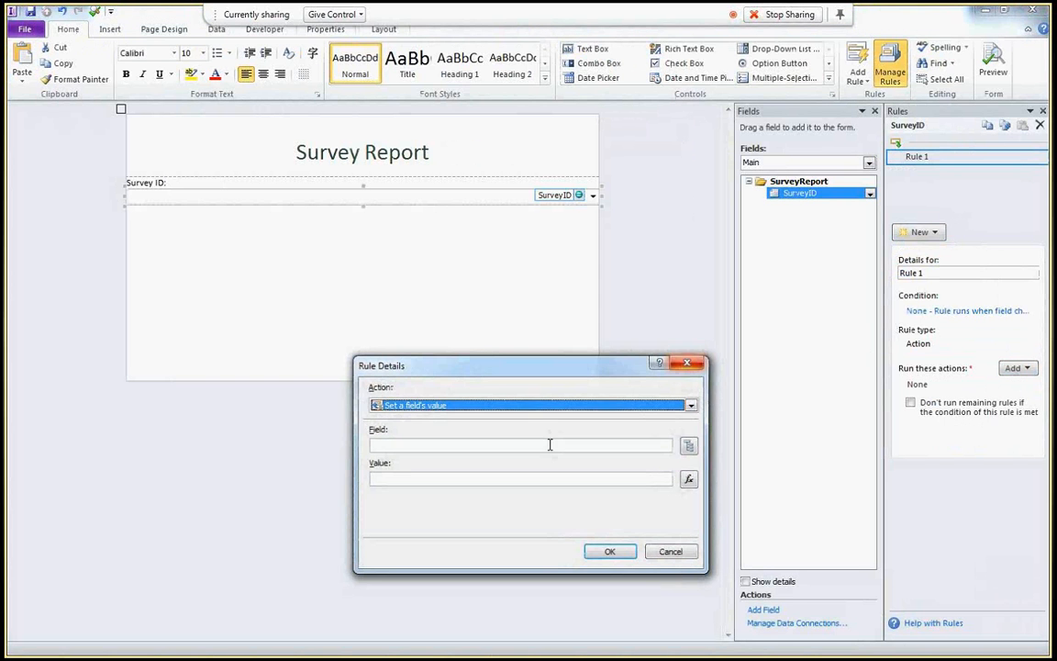
click(689, 446)
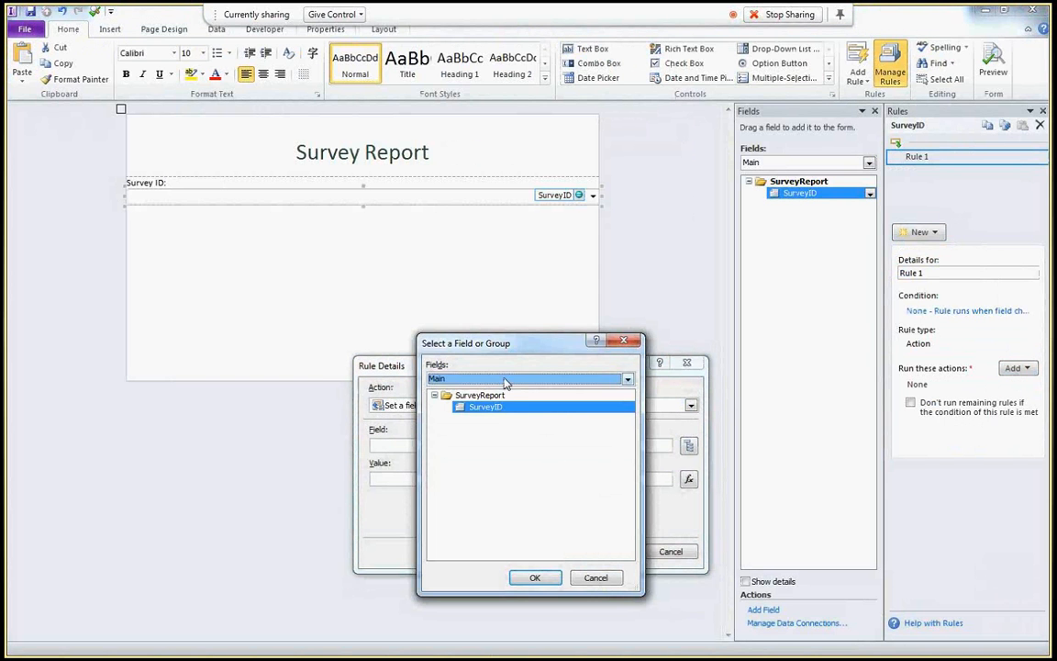
click(503, 378)
click(483, 401)
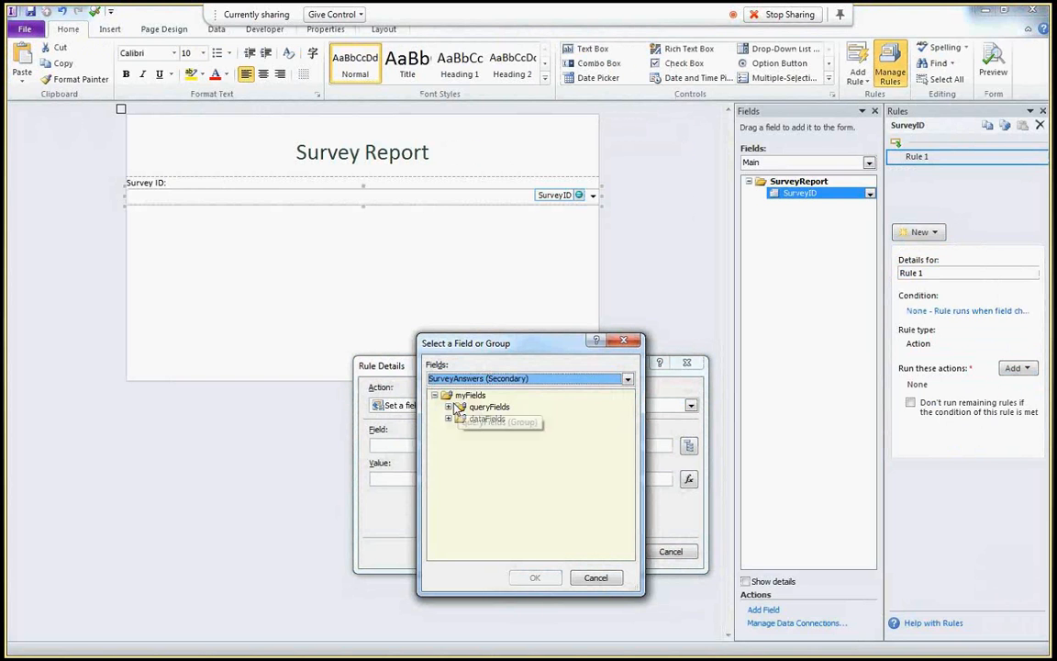
click(449, 407)
click(462, 419)
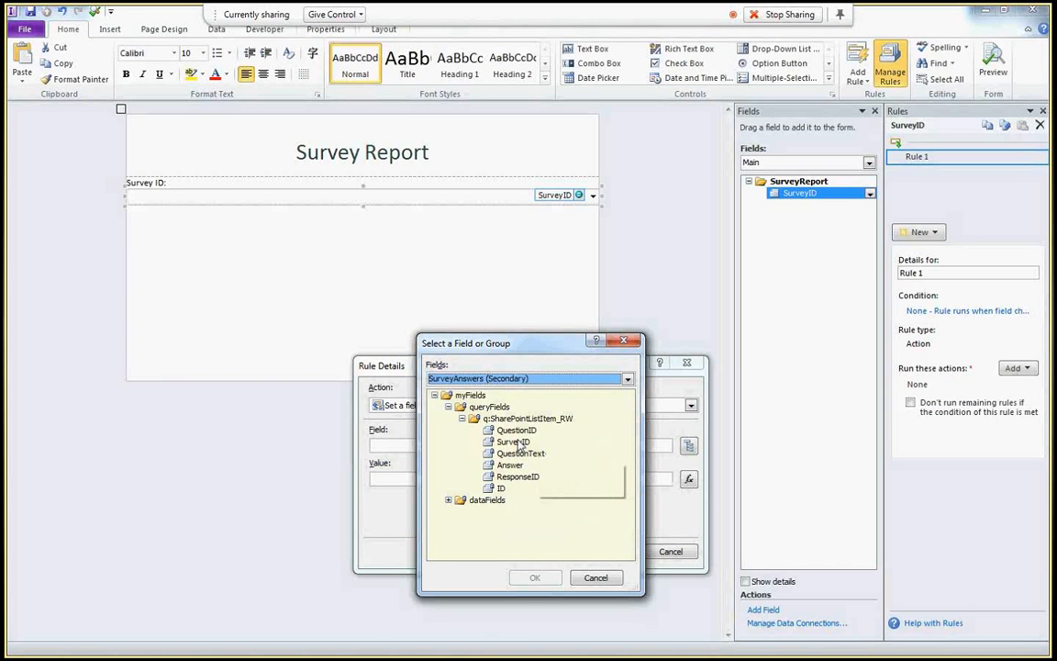
click(513, 441)
click(534, 577)
click(689, 480)
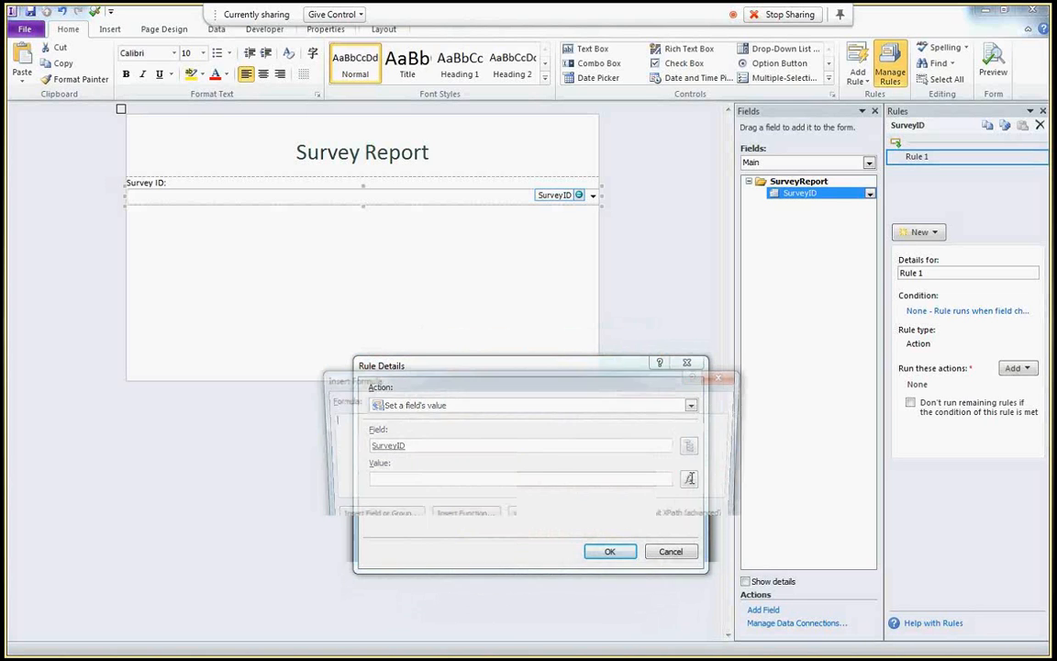
click(370, 520)
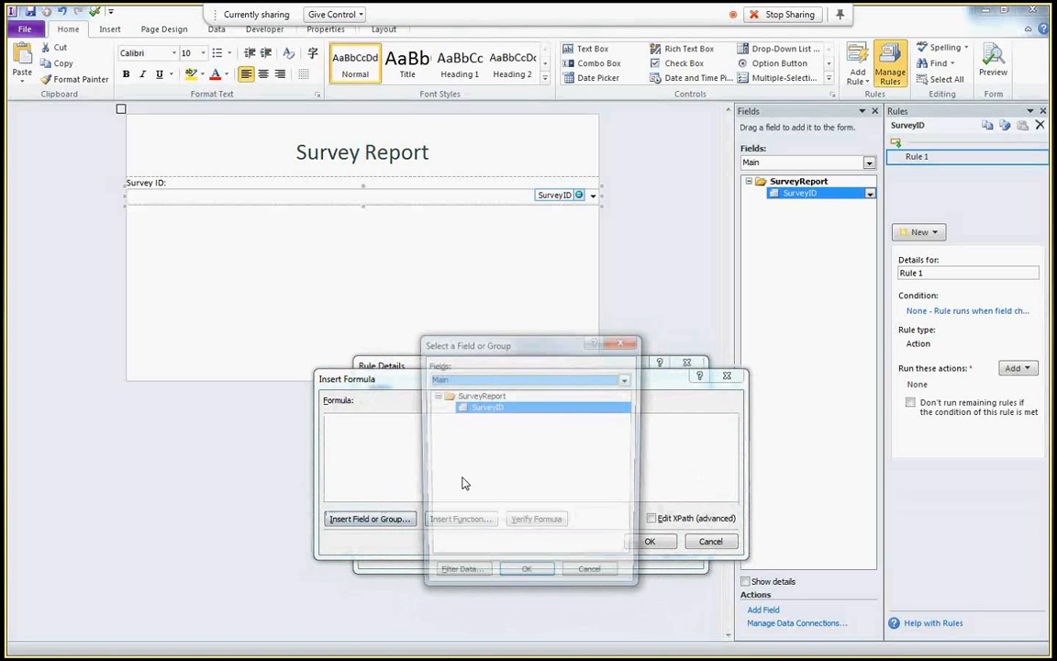
click(526, 569)
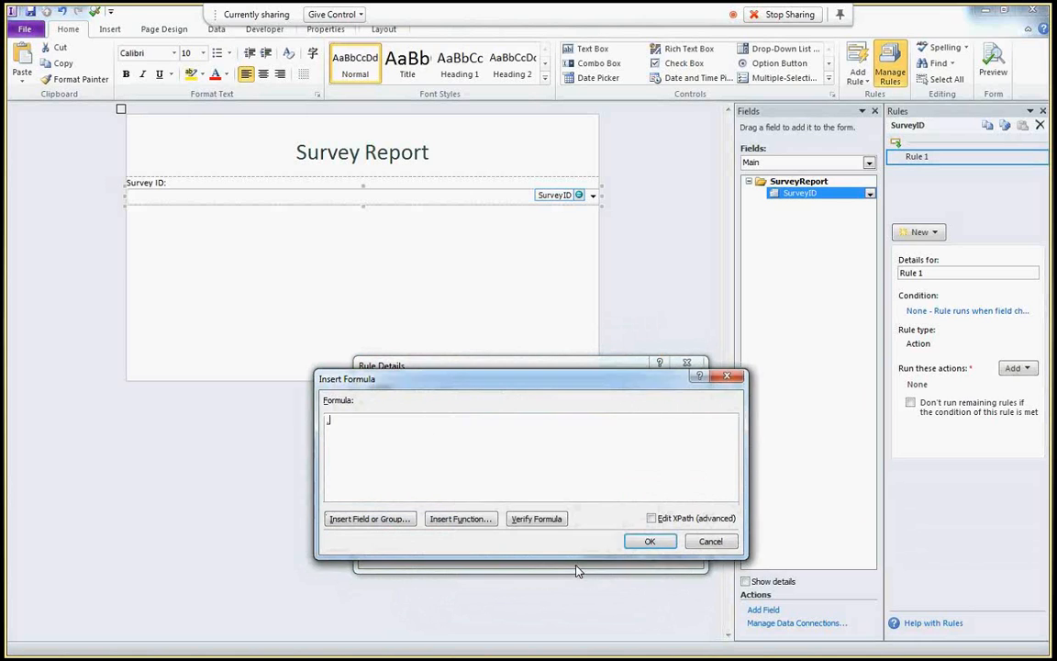
click(667, 545)
click(632, 553)
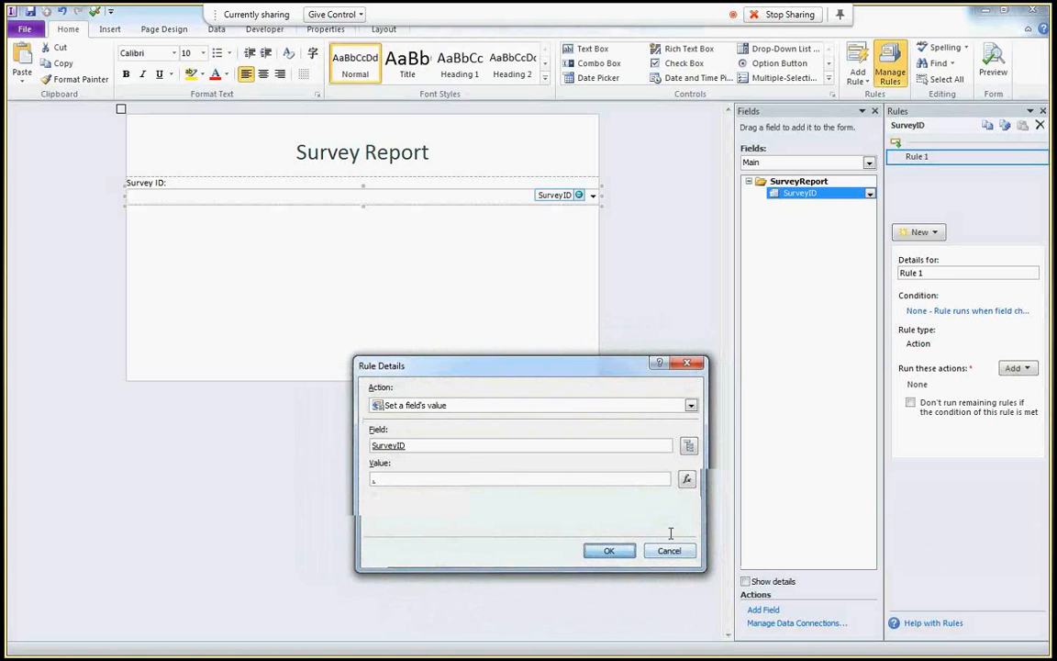
- Add a second action that queries the SurveyAnswers data connection
click(1017, 368)
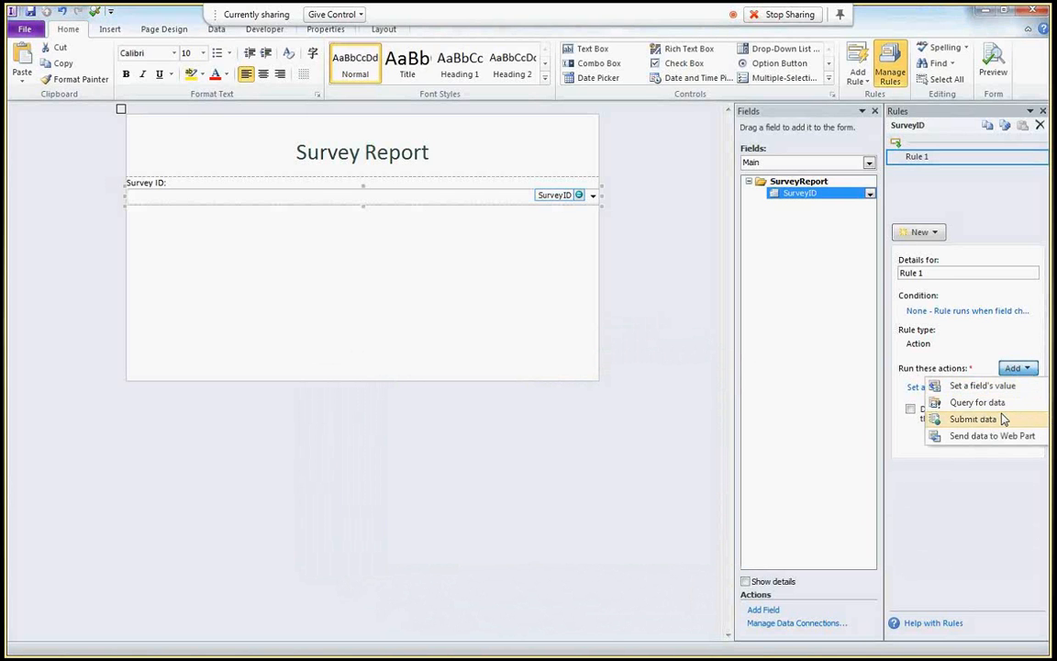
click(998, 402)
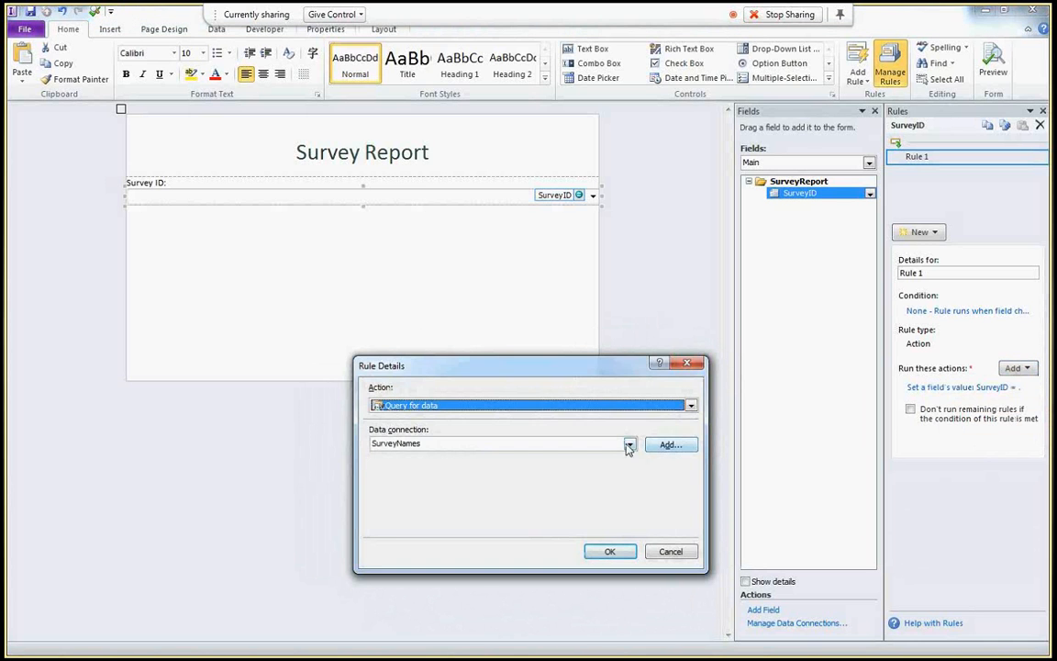
click(629, 446)
click(536, 464)
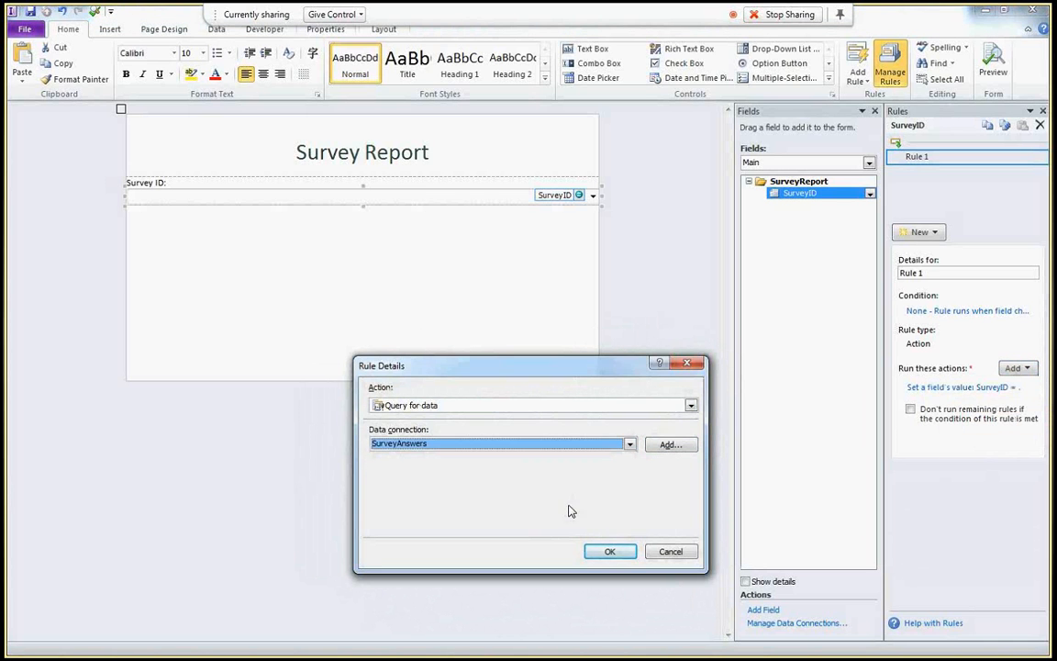
click(607, 551)
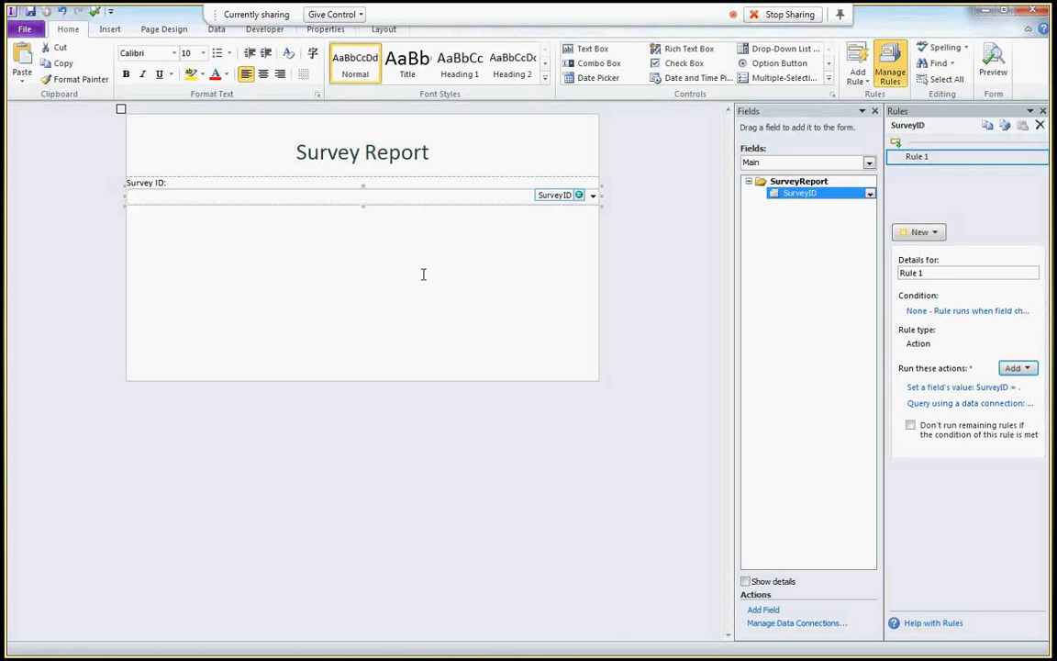
click(790, 163)
- Insert the SurveyAnswers SharePointListItem_RW group below Survey ID as a repeating table
click(791, 186)
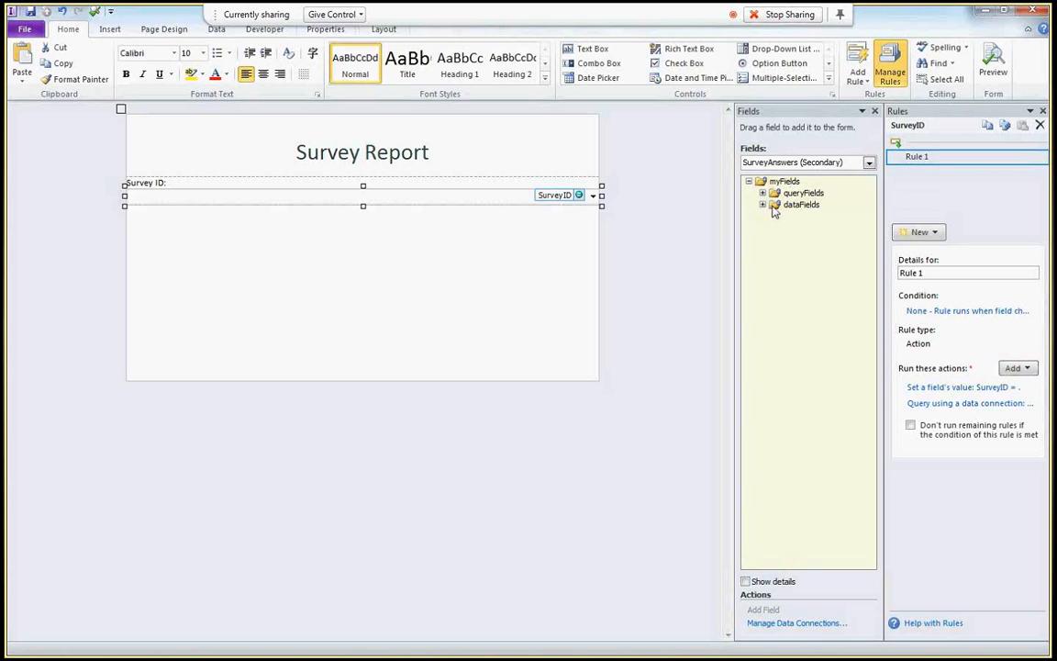
click(763, 205)
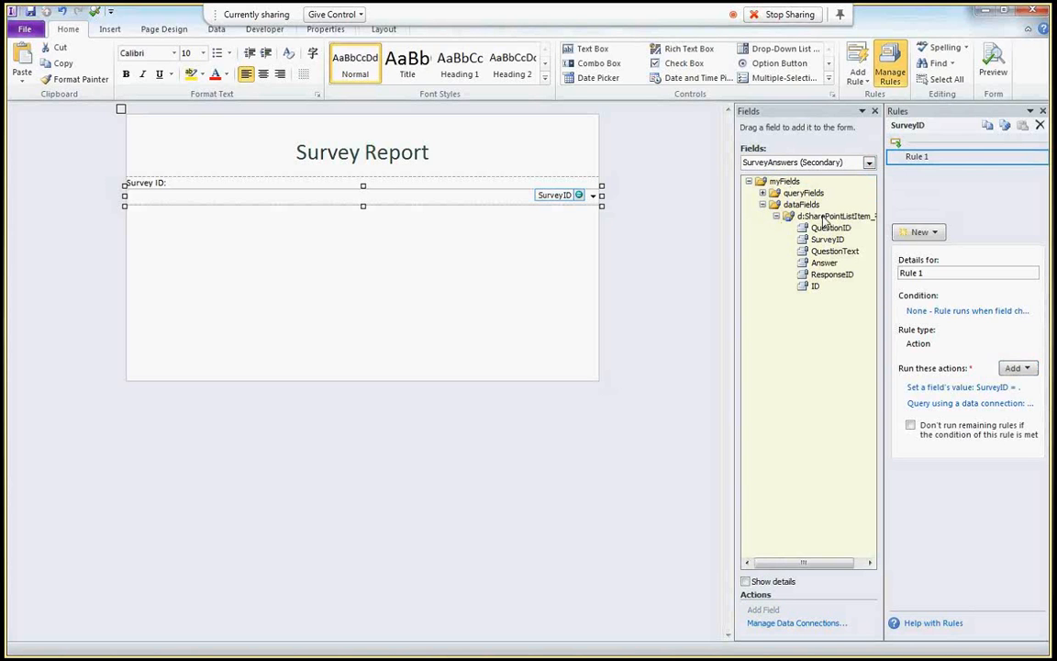
click(807, 216)
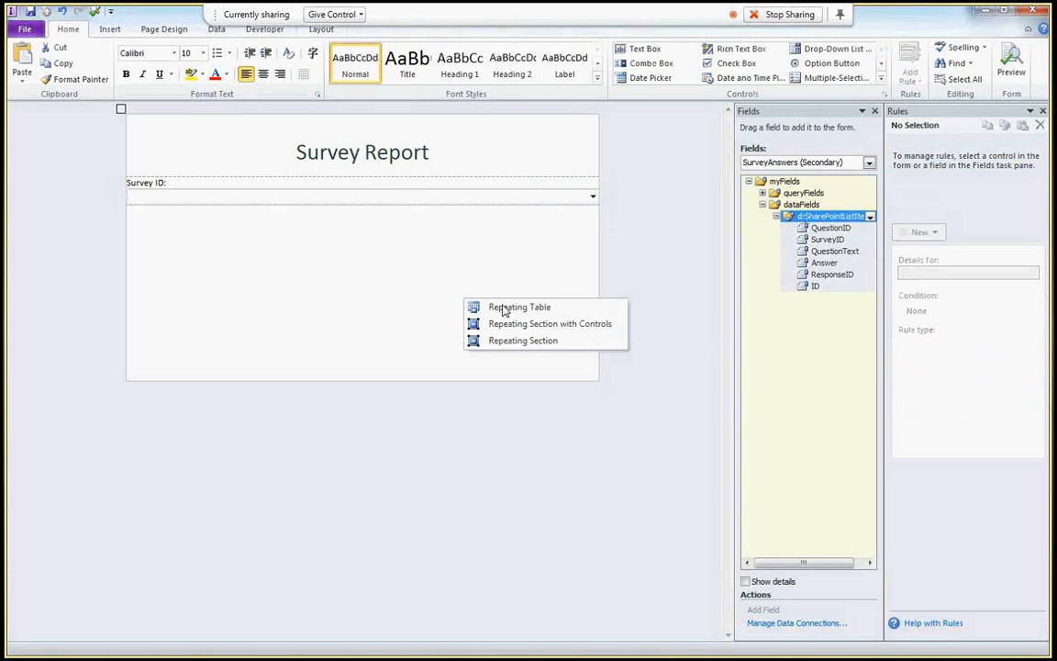
click(503, 304)
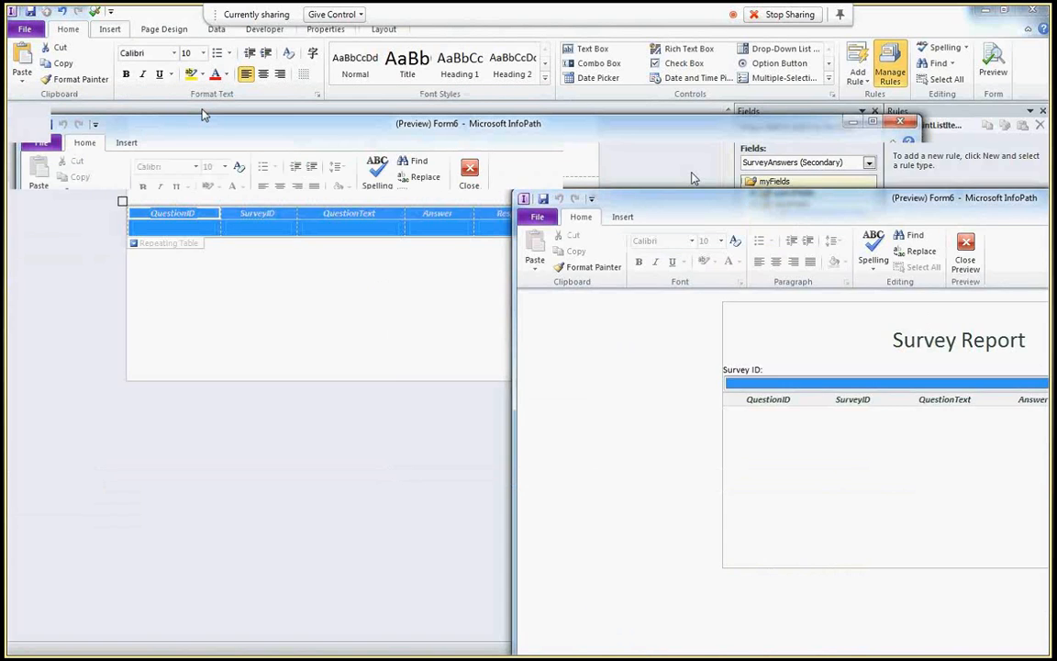
- Preview the form with InfoPath Master Class Feedback, then Employee Benefits-20120705, and close preview
drag(694, 188, 204, 115)
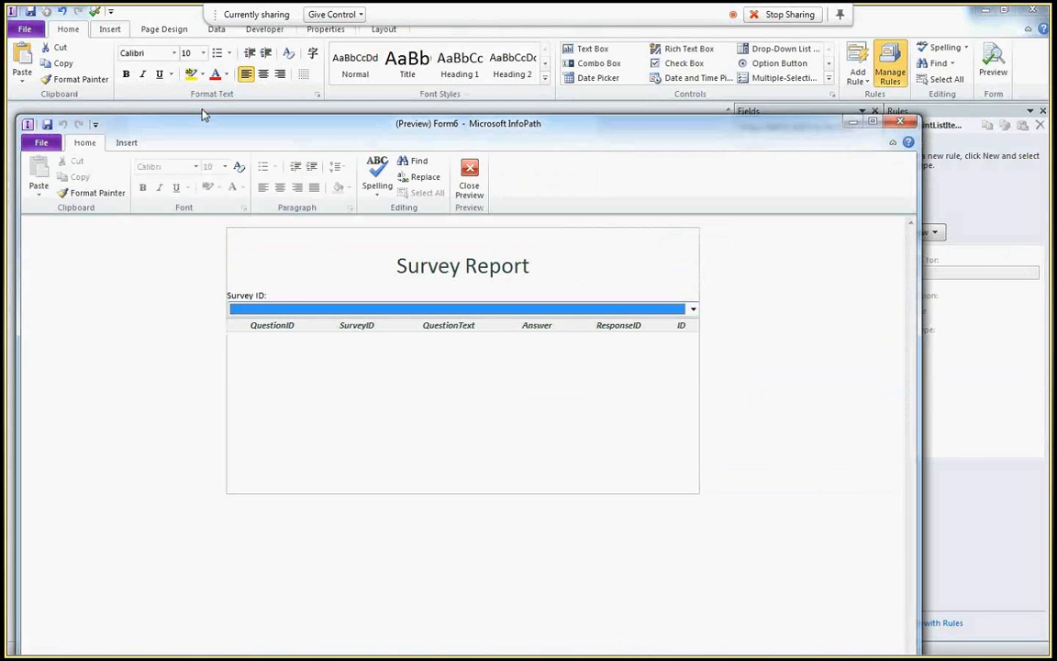
click(408, 266)
click(411, 287)
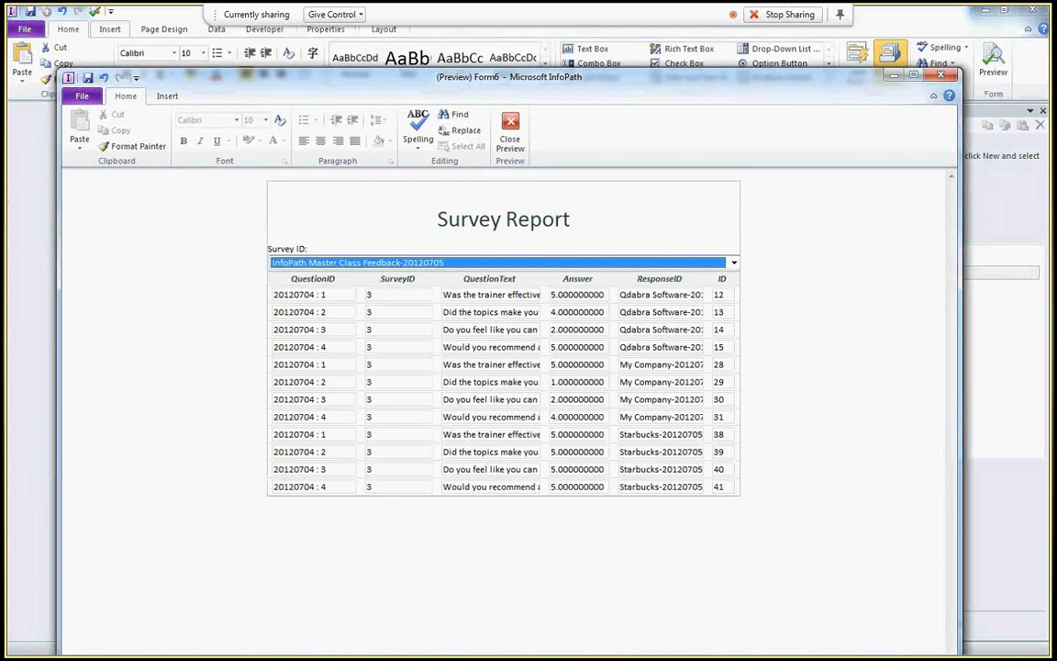
click(405, 263)
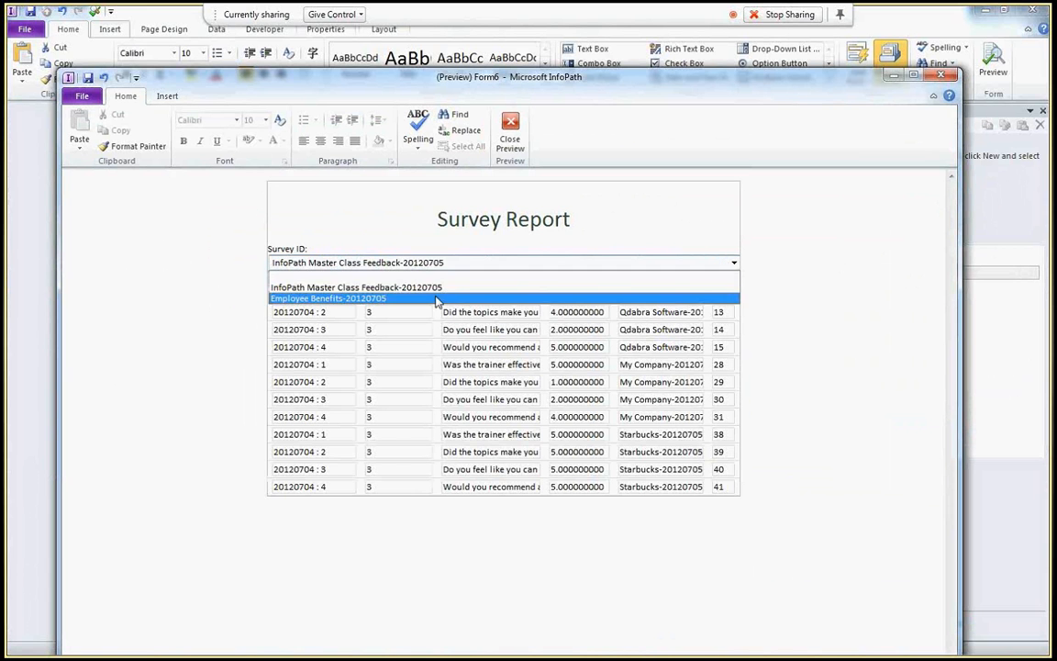
click(406, 295)
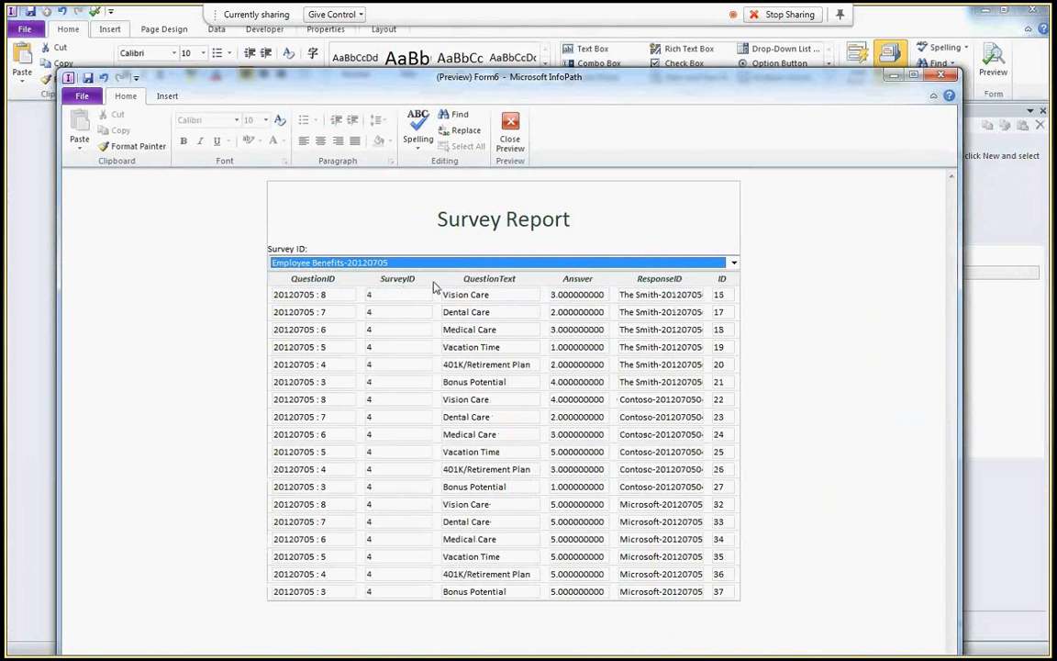
click(550, 332)
click(938, 77)
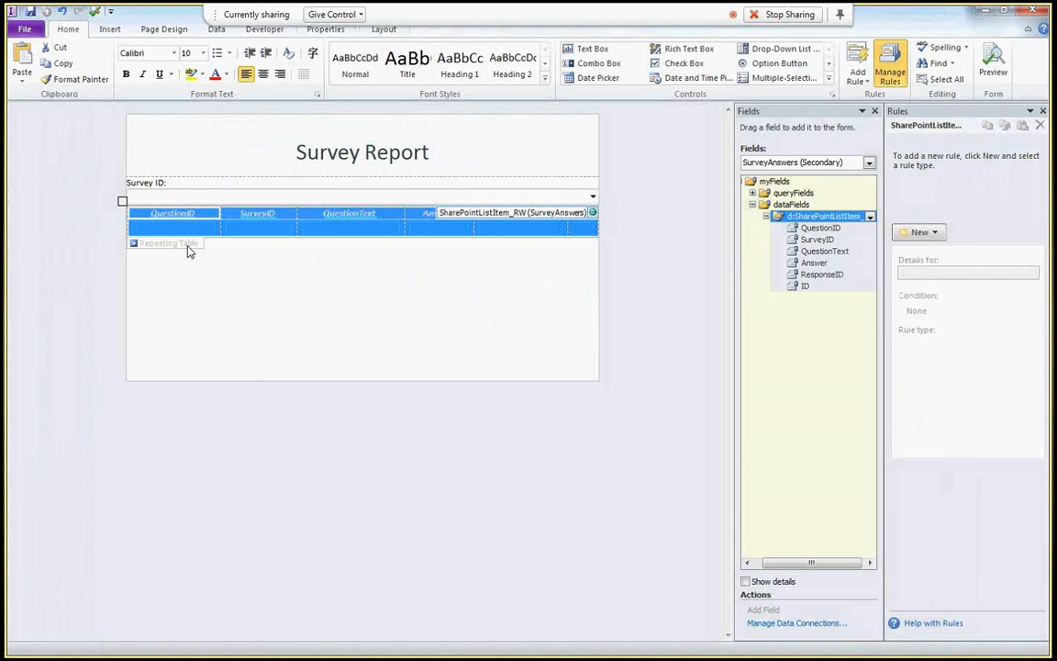
- Rebind the repeating table, dropping its SurveyID, QuestionID and ResponseID columns
right_click(188, 252)
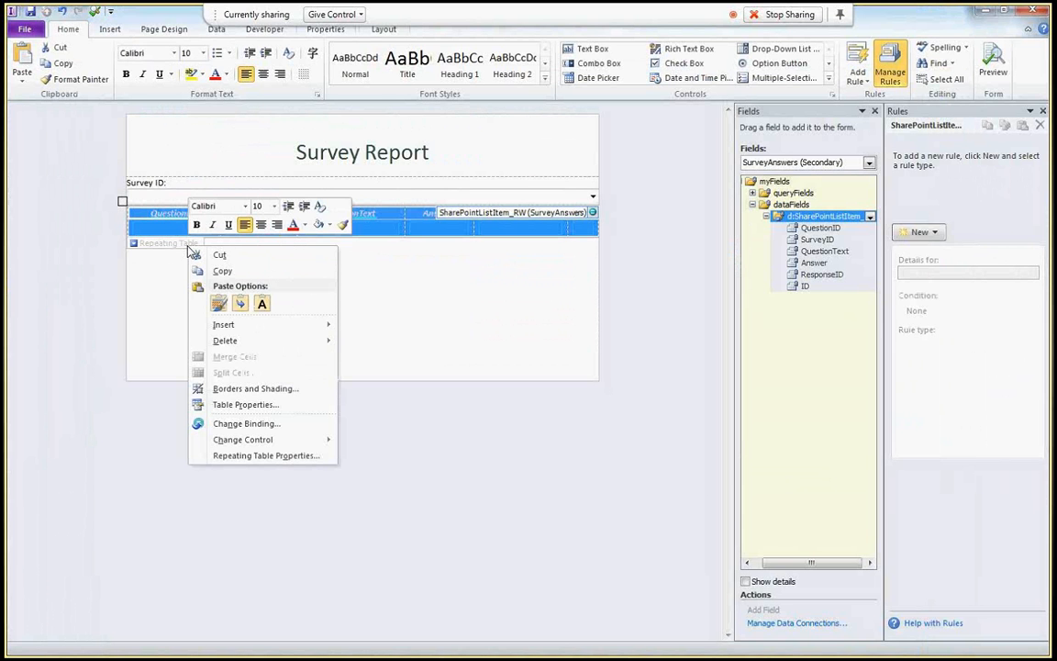
click(270, 424)
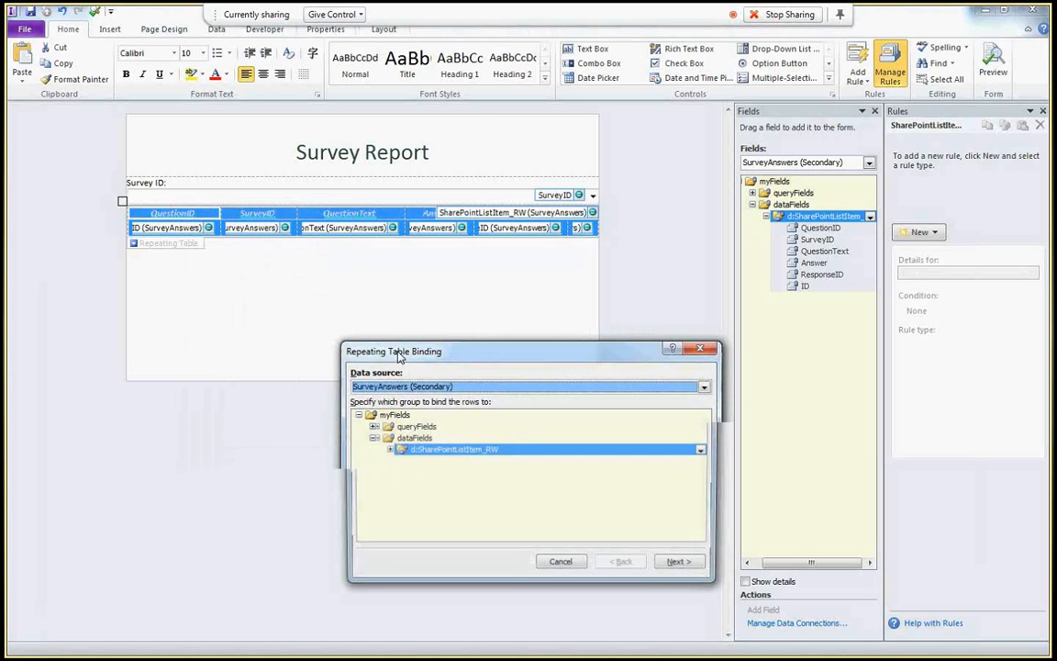
click(662, 569)
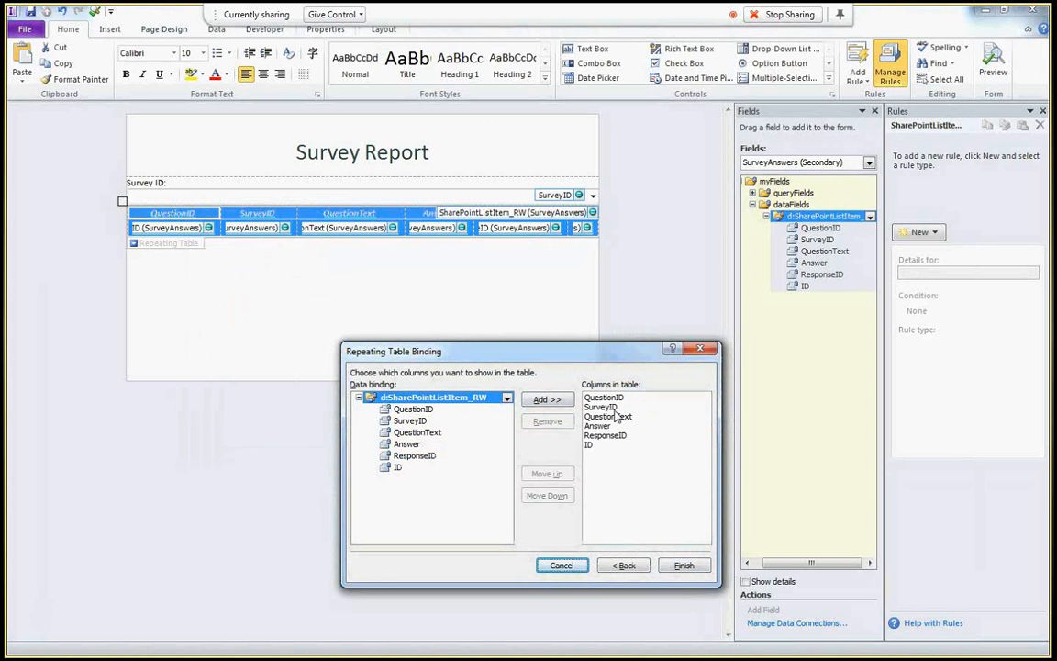
click(602, 407)
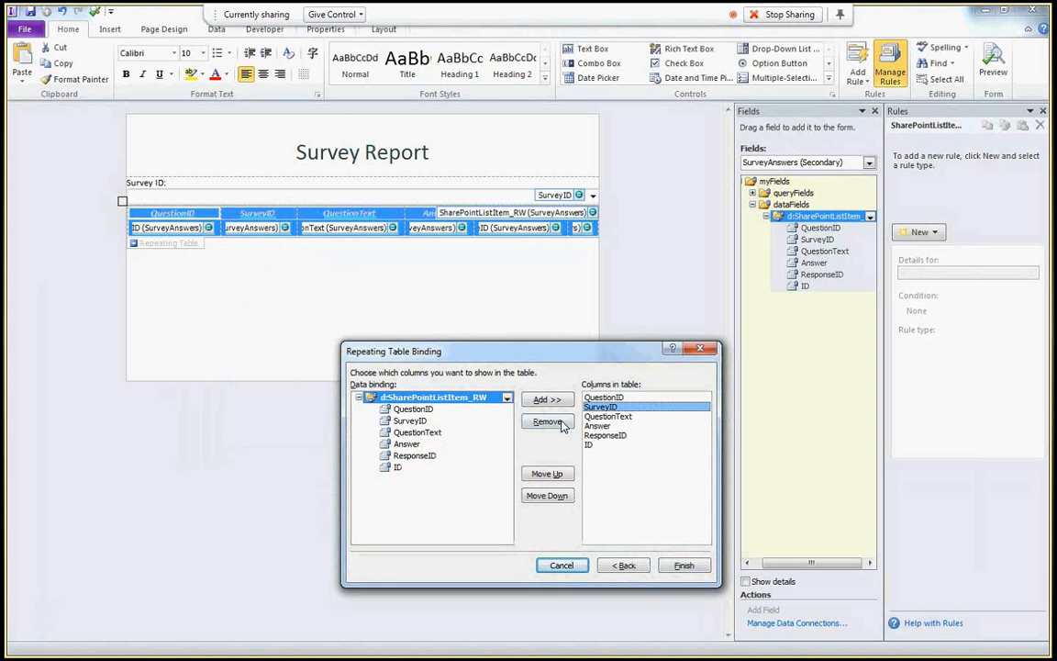
click(562, 423)
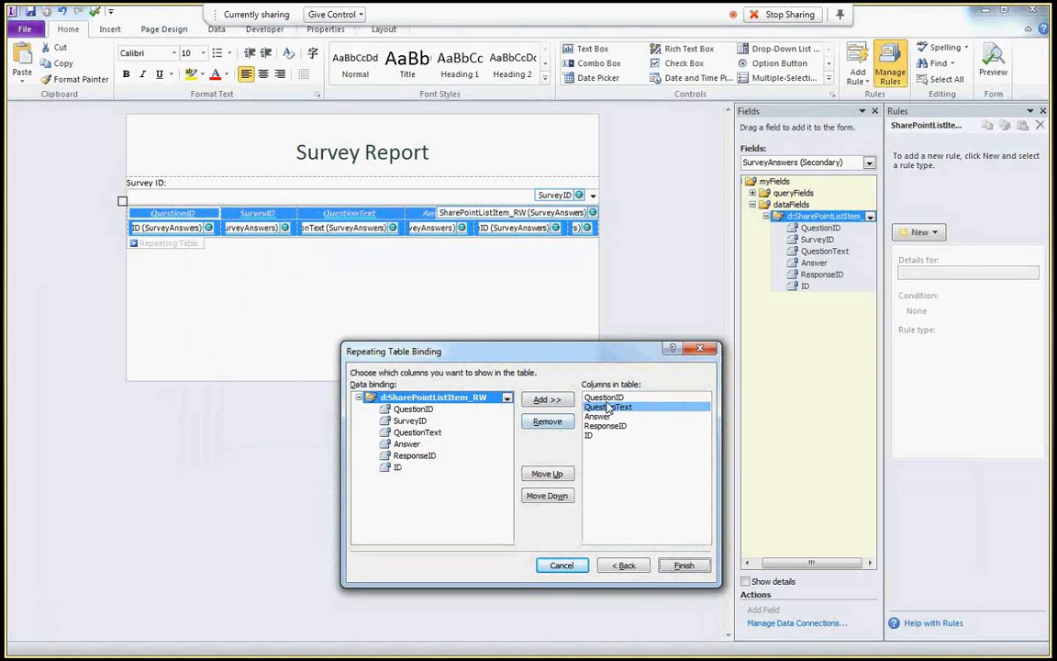
click(603, 397)
click(547, 422)
click(605, 415)
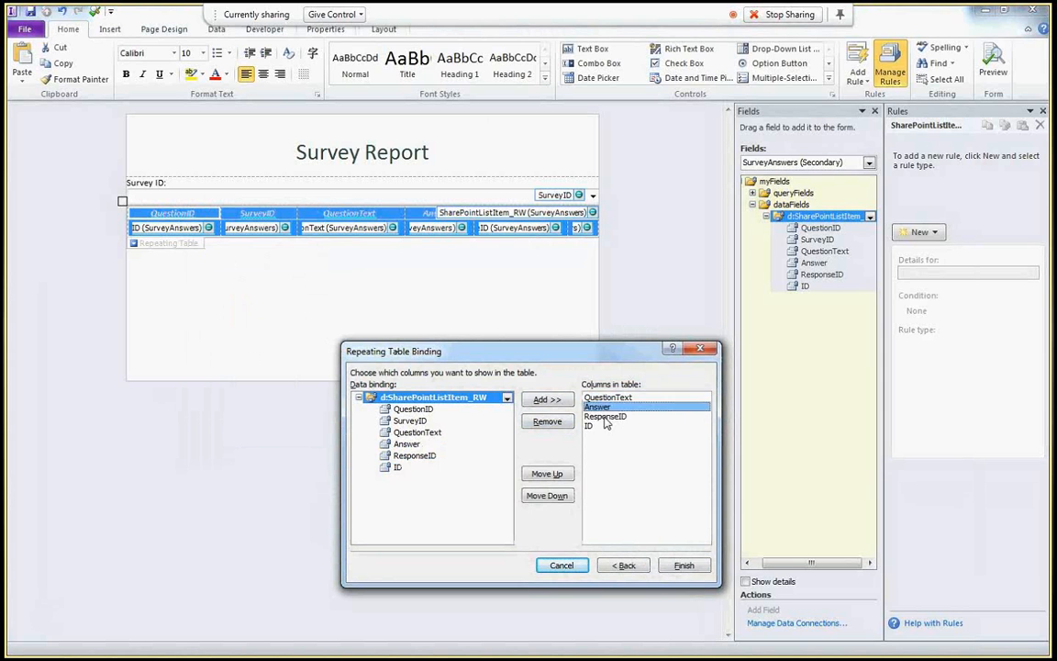
click(555, 426)
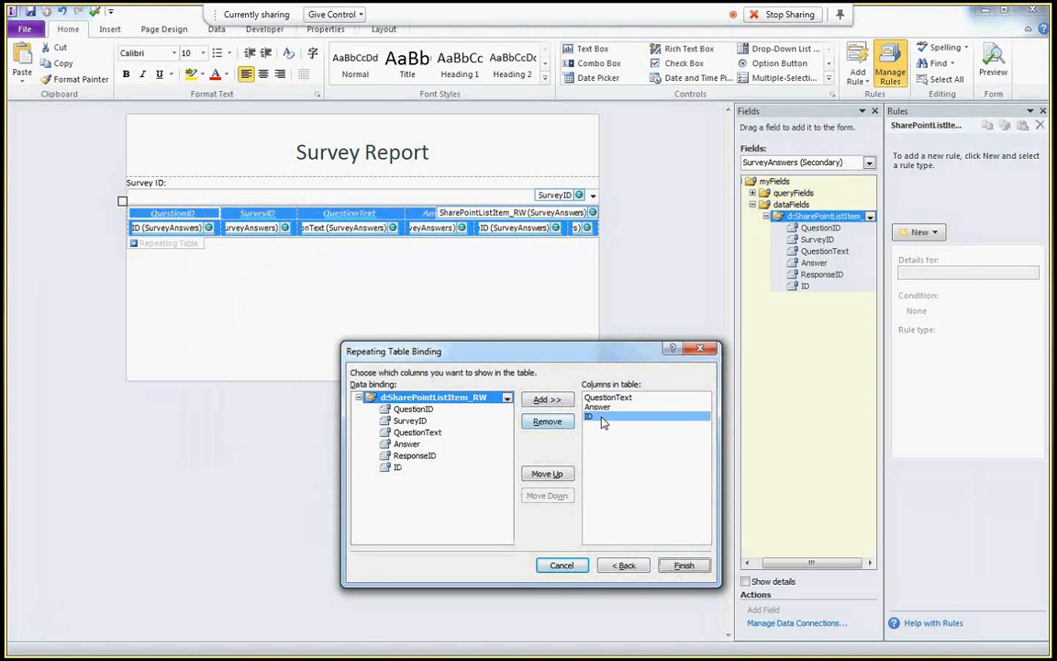
key(Return)
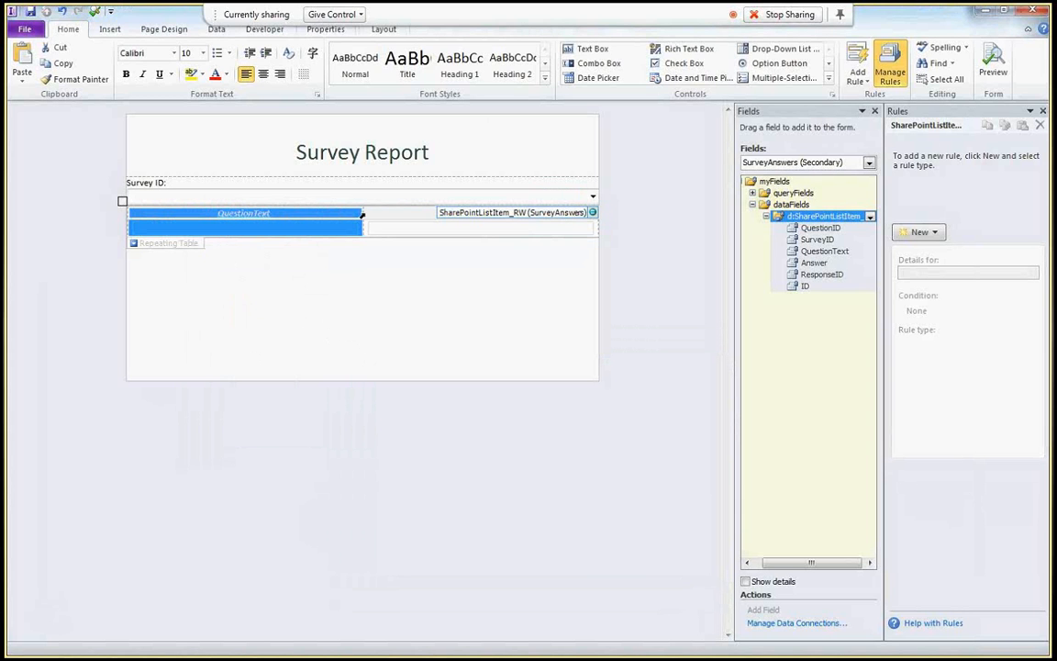
- Widen the QuestionText column of the repeating table
drag(361, 213, 494, 225)
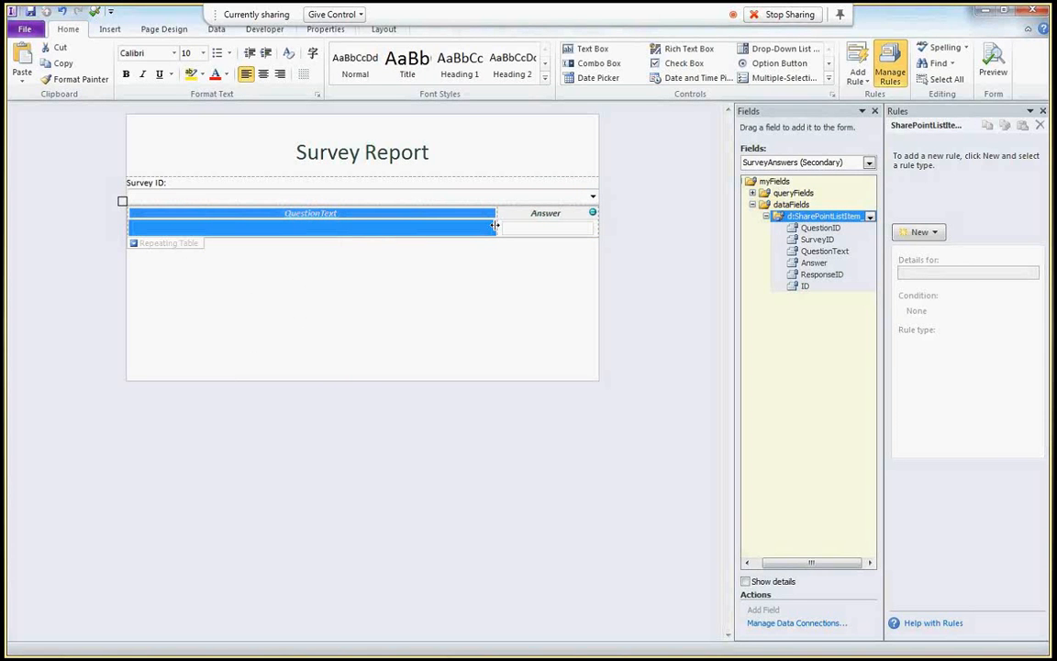
right_click(340, 228)
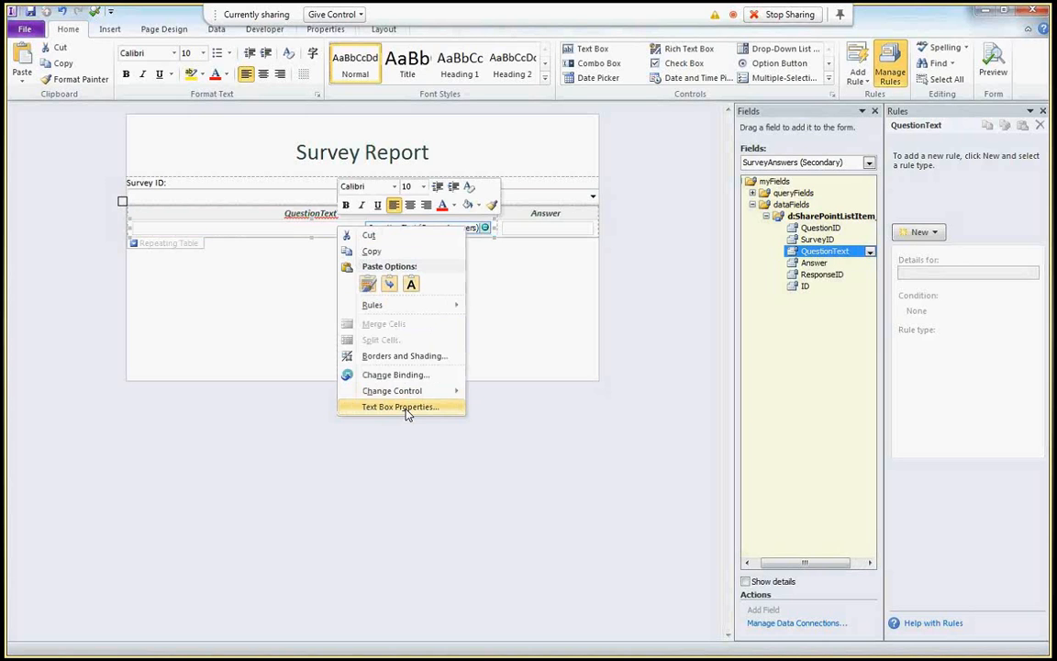
key(Escape)
- Change the Answer box to a calculated value and open its Calculated Value Properties
click(544, 229)
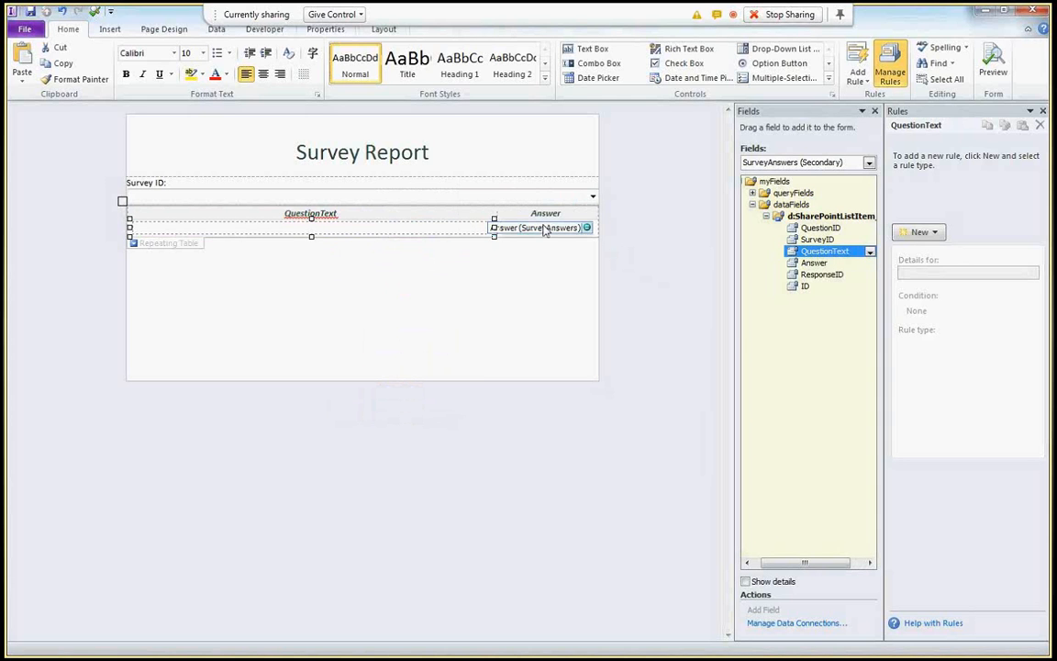
click(546, 231)
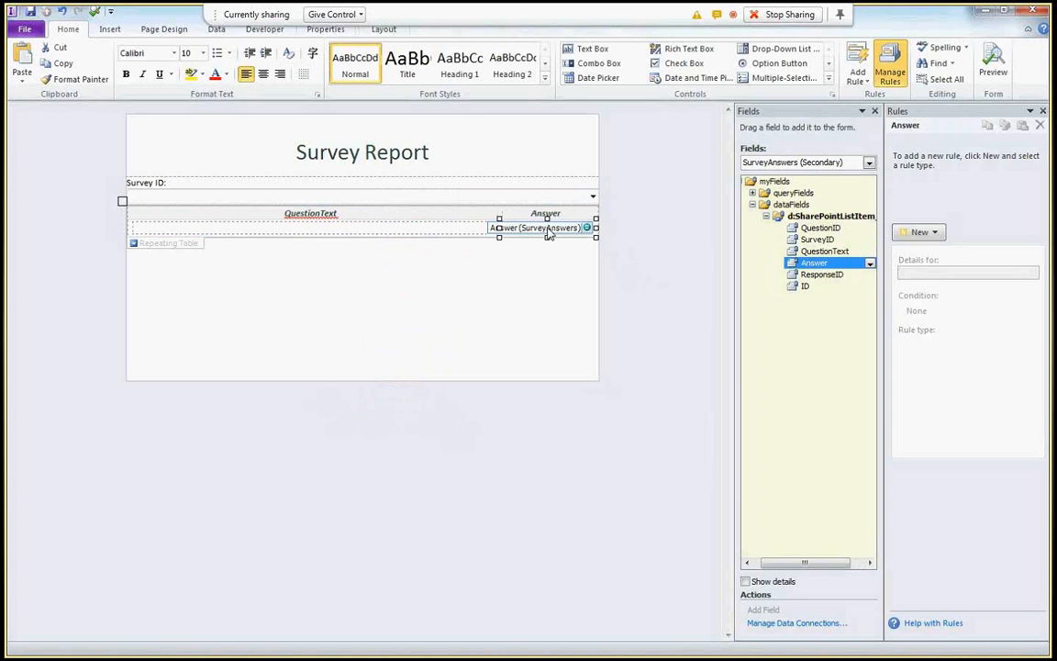
right_click(547, 234)
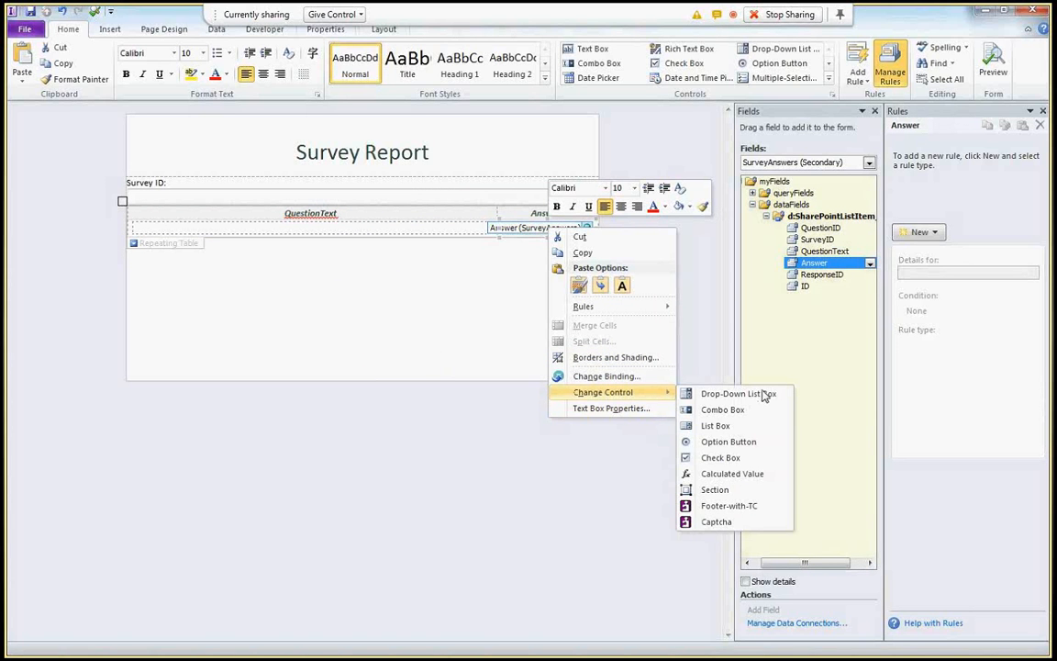
click(732, 473)
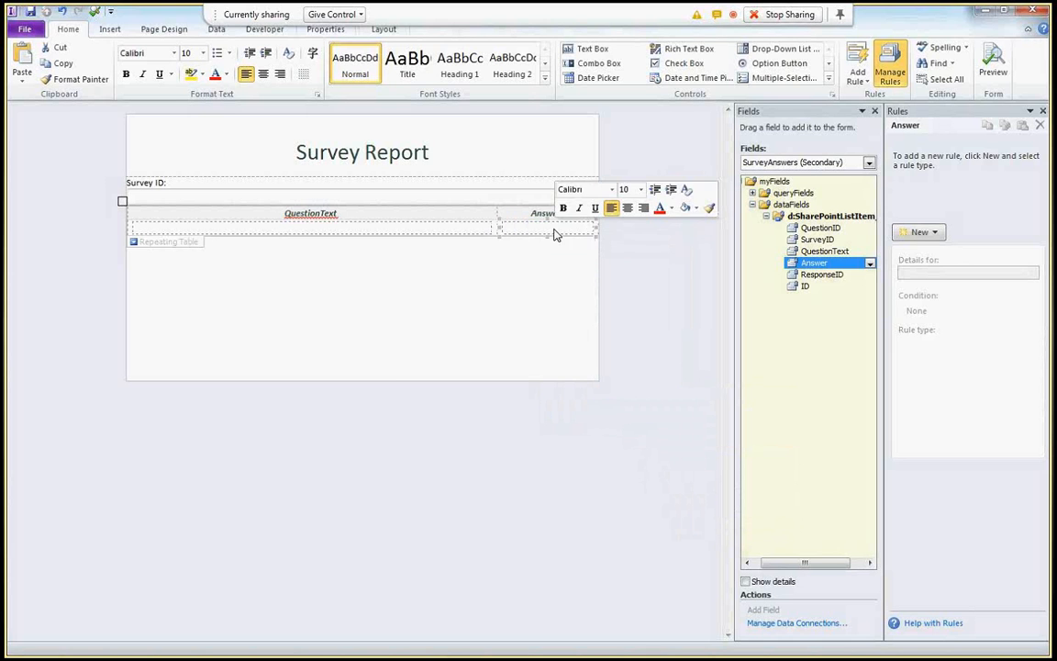
right_click(557, 231)
click(623, 391)
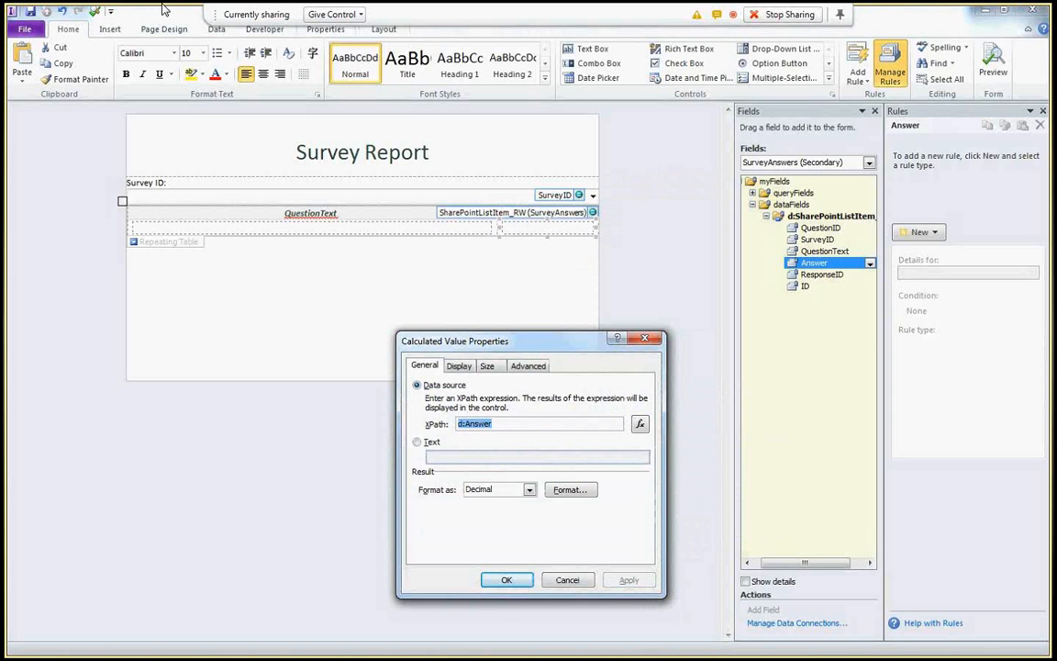
- Replace the Answer reference in the value's formula with the avg function
click(639, 423)
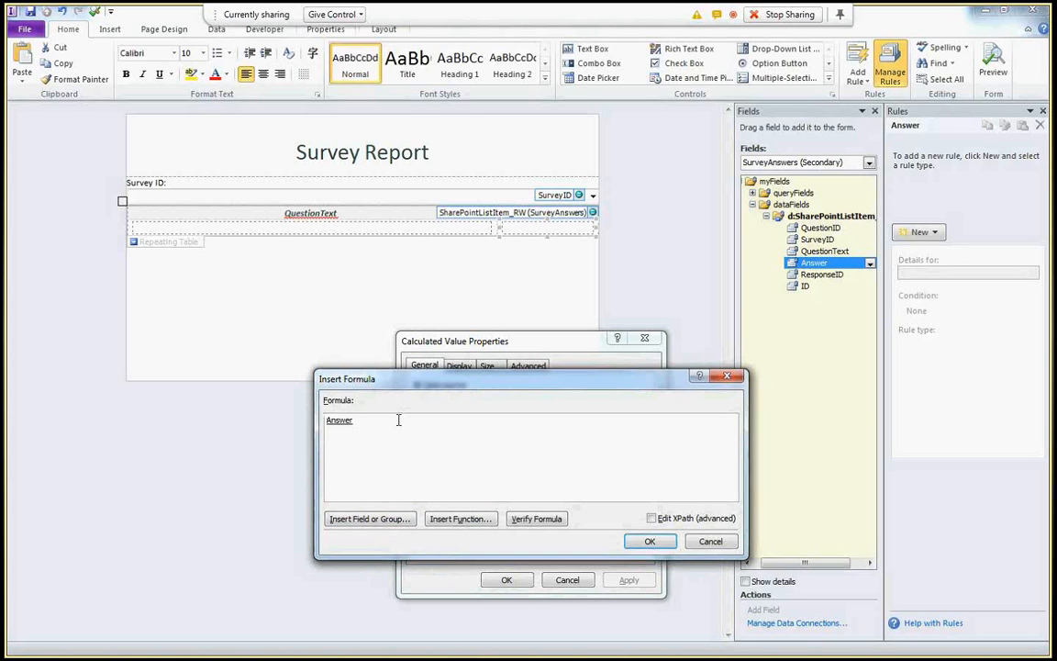
key(BackSpace)
click(459, 519)
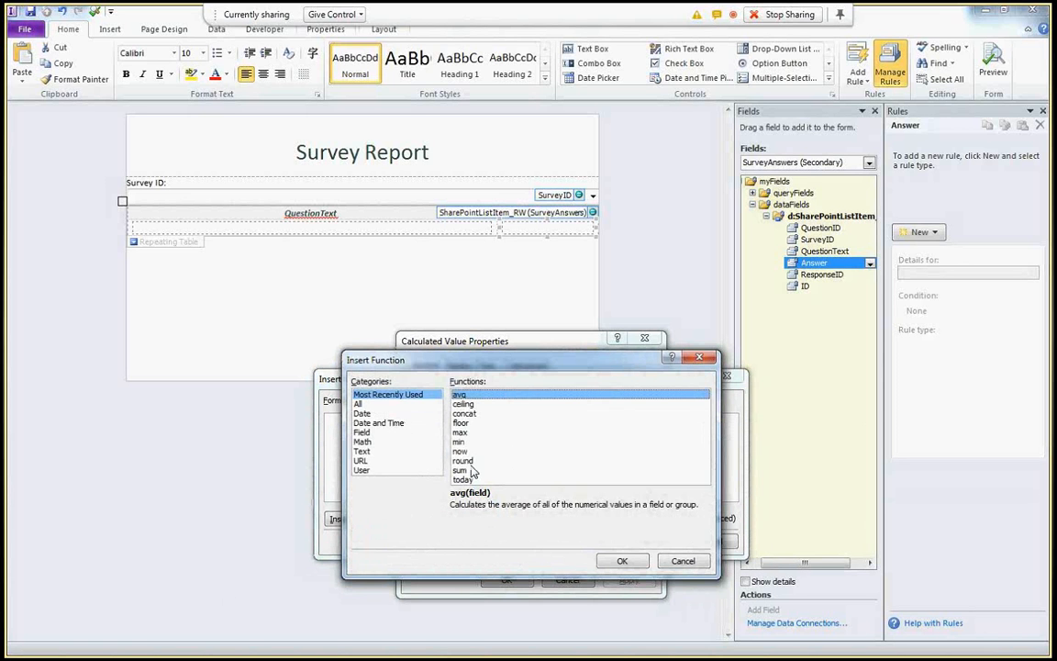
click(610, 560)
- Choose the survey's Answer field as the avg argument and start filtering its data
double_click(362, 420)
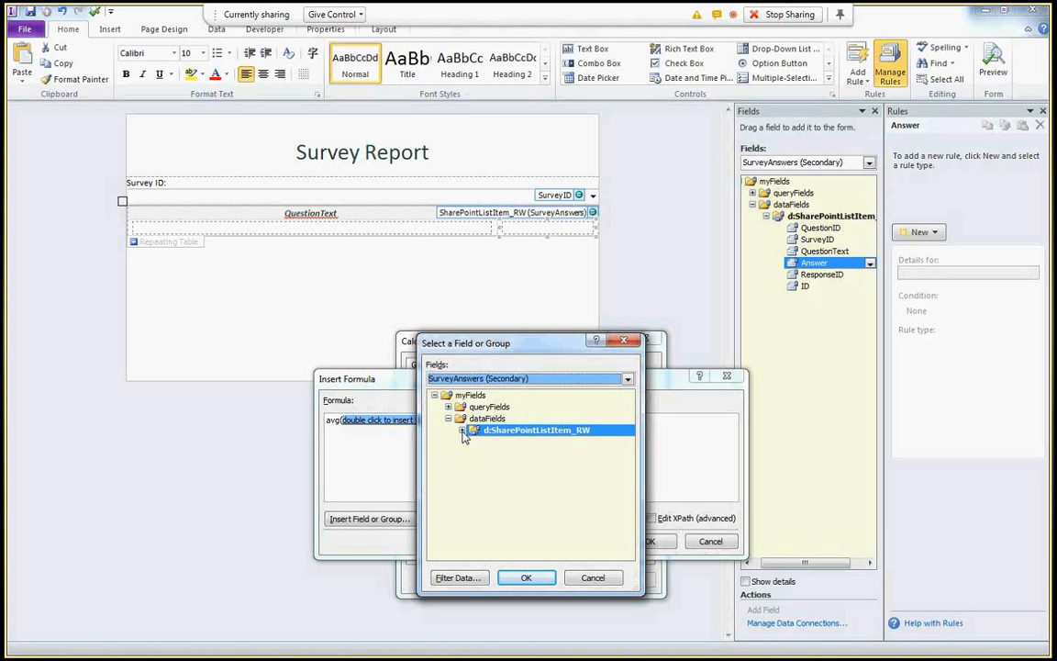
click(462, 430)
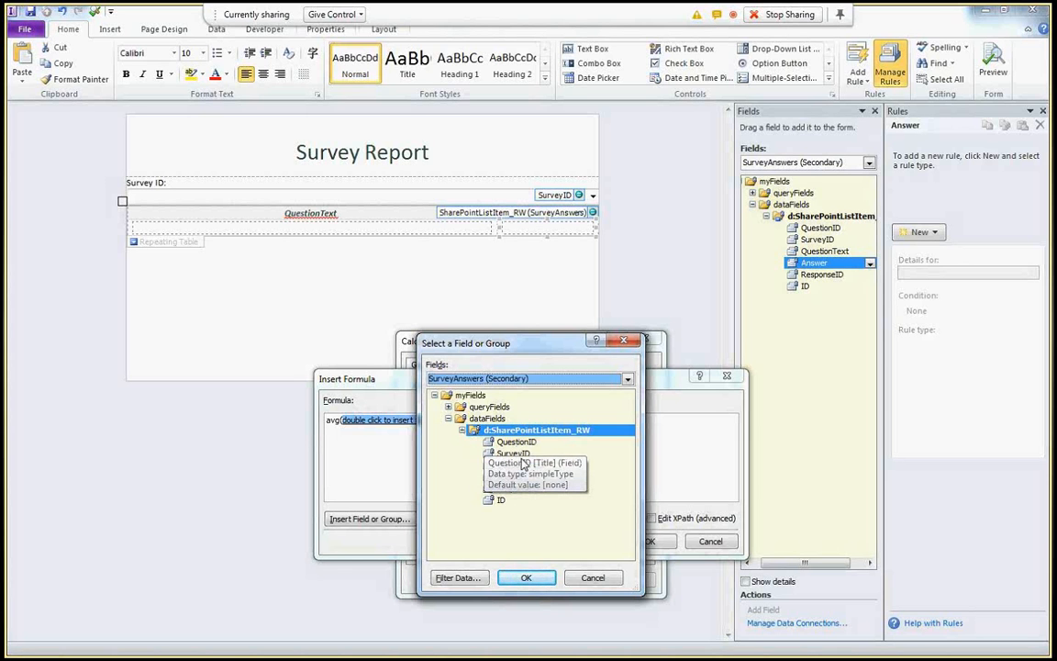
click(516, 476)
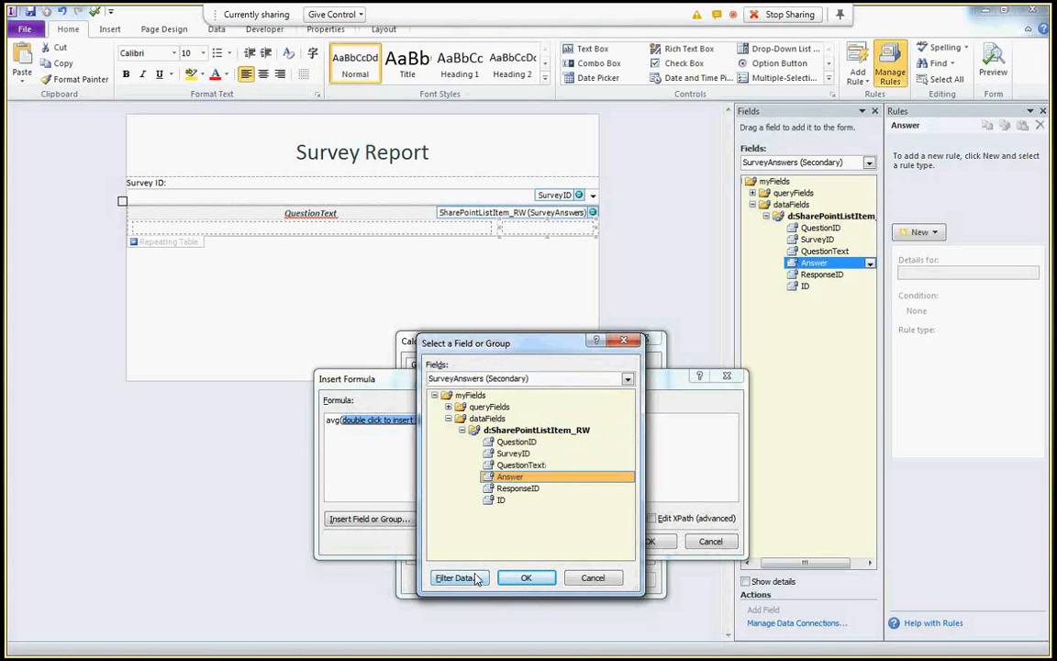
click(476, 578)
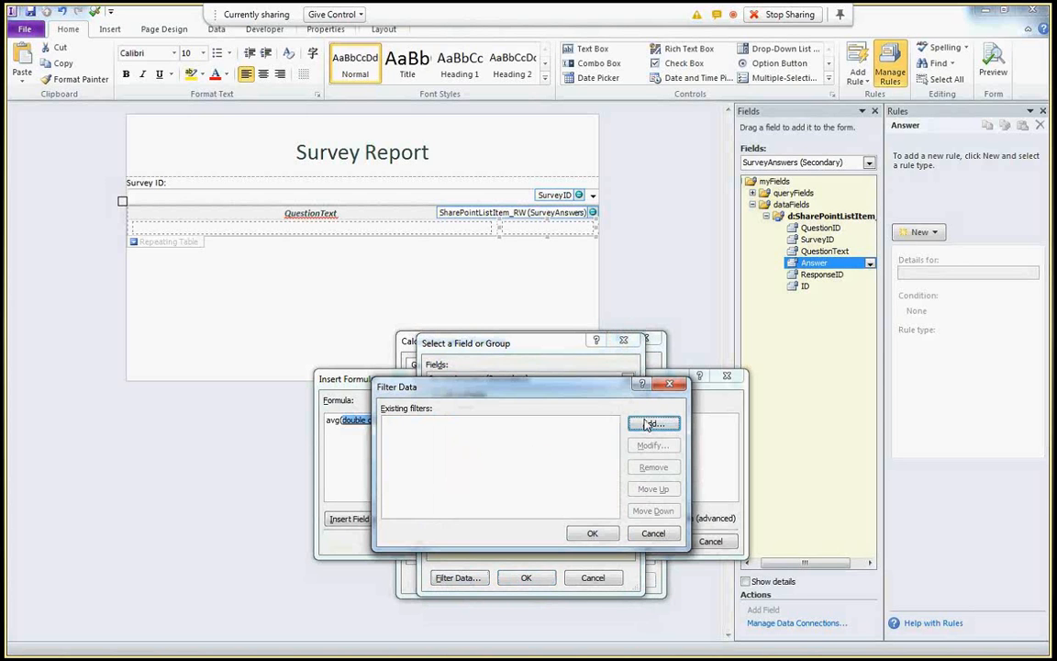
- Filter Answer with the expression ../d:QuestionText=current()/d:QuestionText and insert it into the avg formula
click(649, 423)
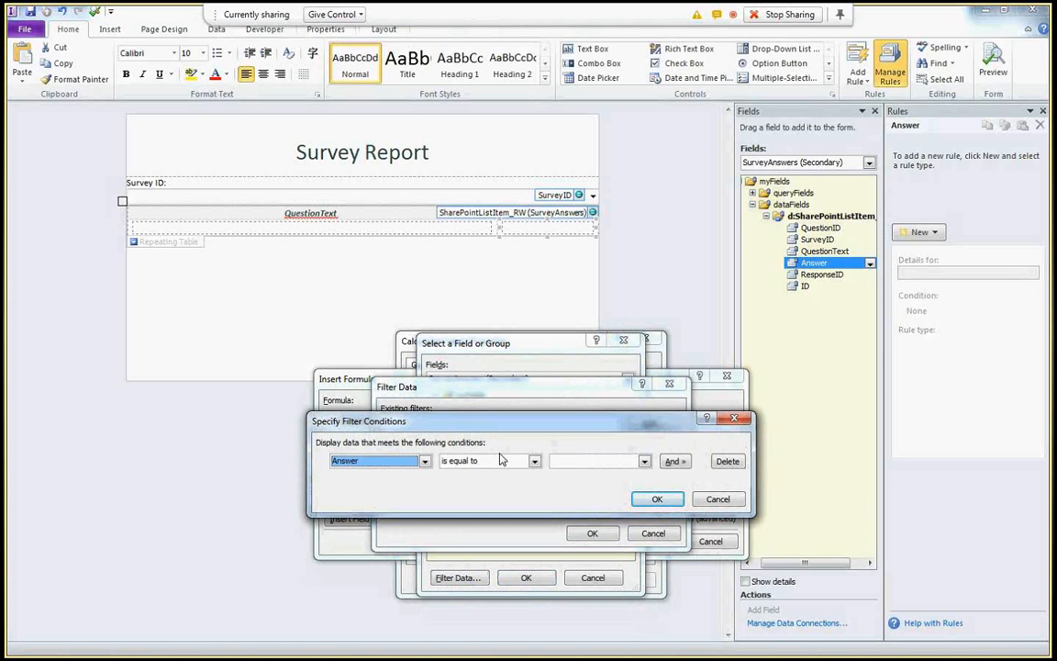
click(424, 461)
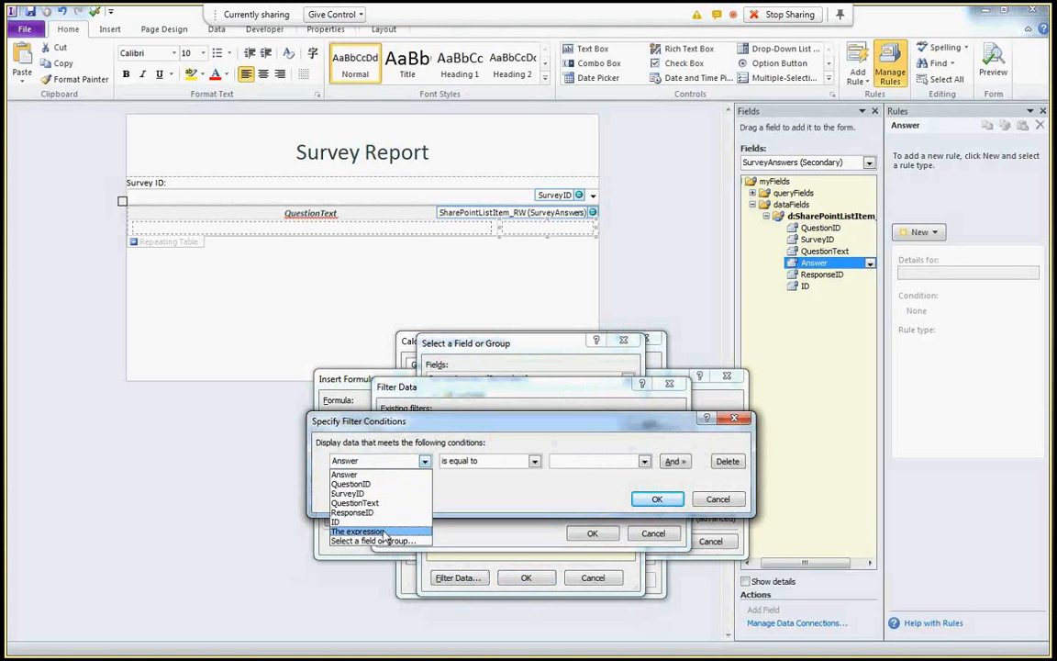
click(383, 532)
key(Tab)
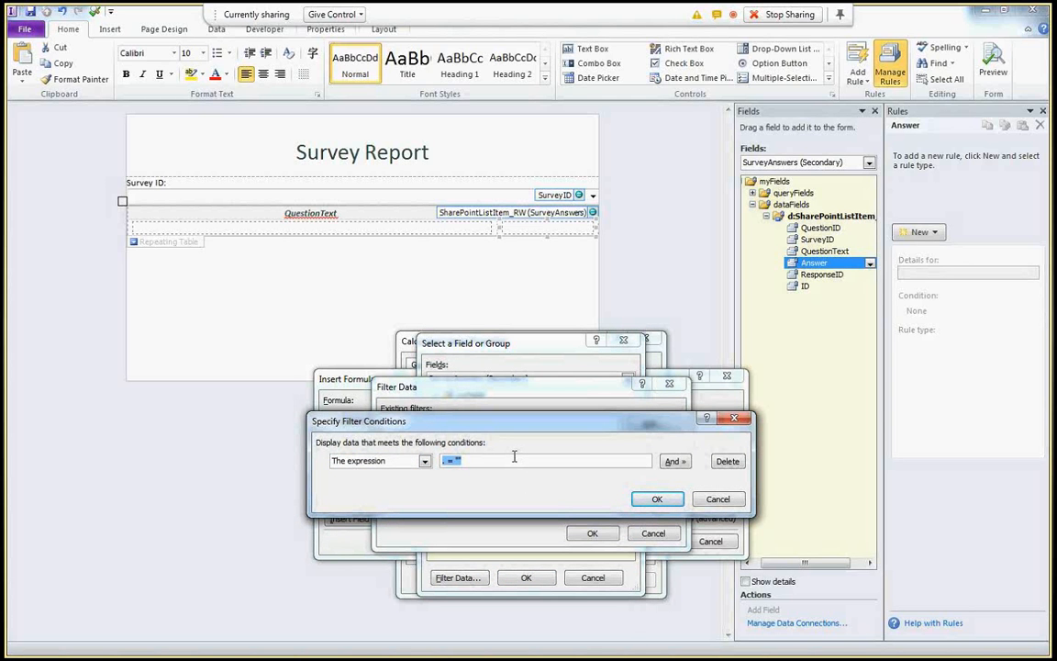
text(../d:QuestionText=current()/d:QuestionText)
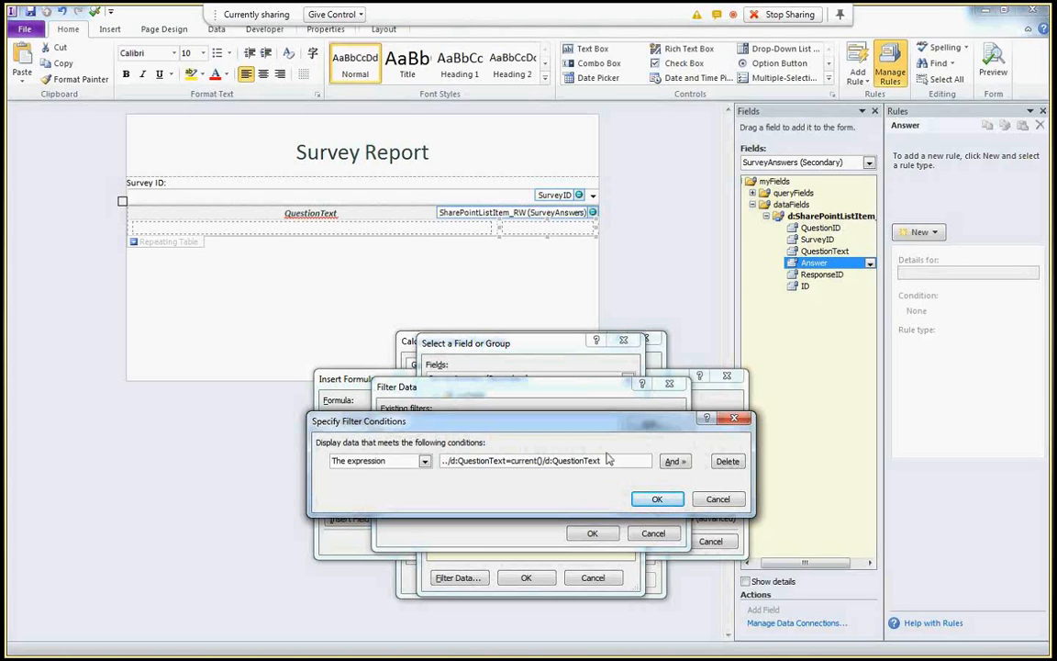
click(673, 499)
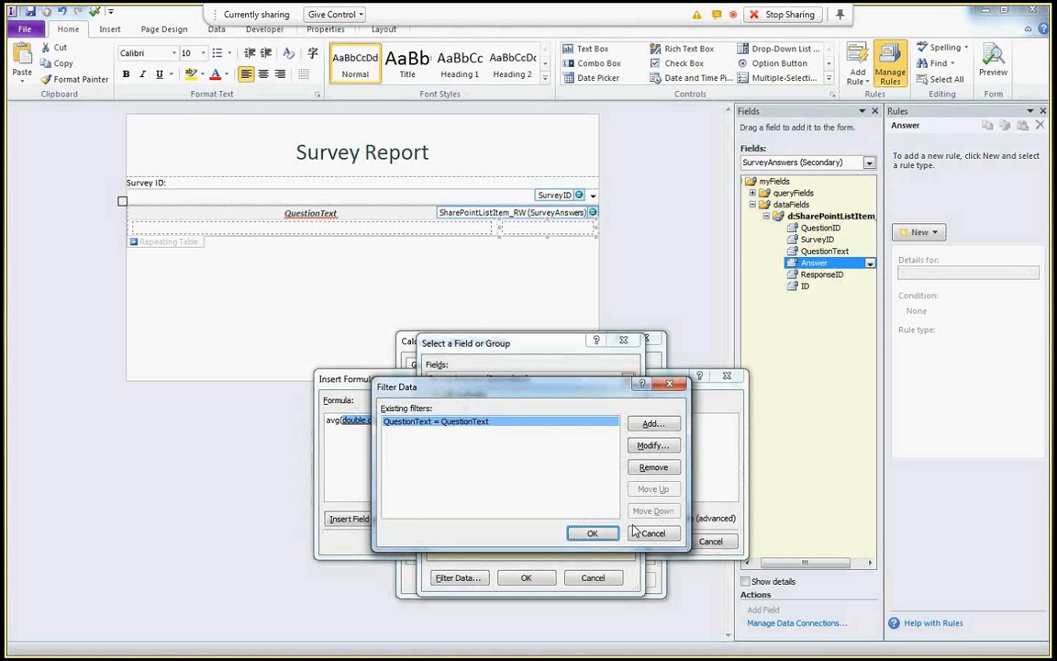
click(606, 535)
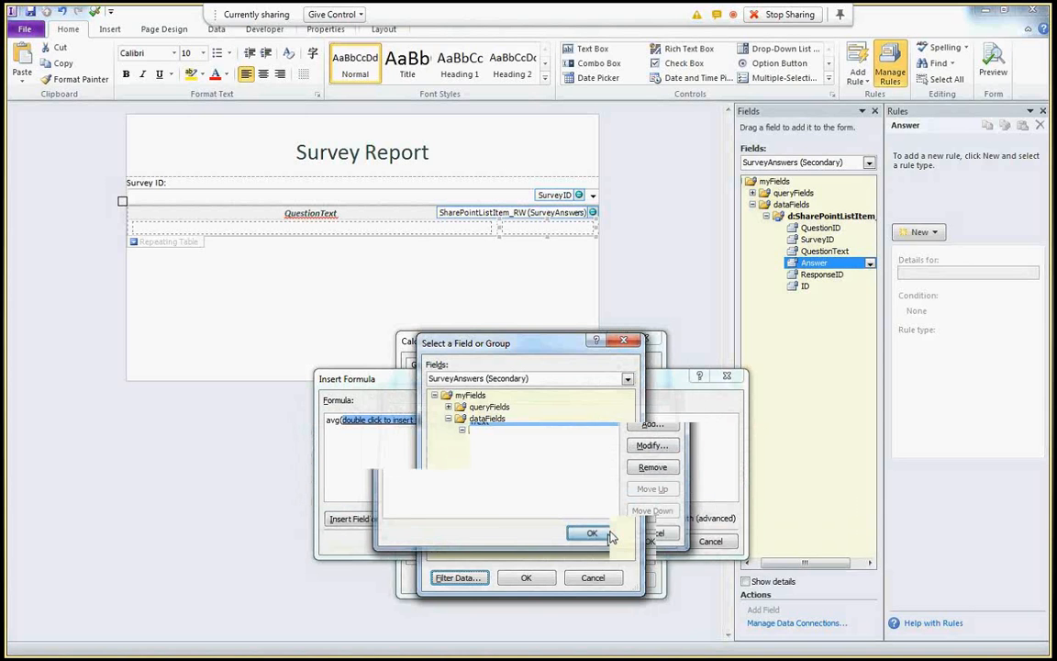
click(540, 578)
- Replace the formula with the pasted full-path xdMath:Avg expression and verify it has no errors
click(651, 518)
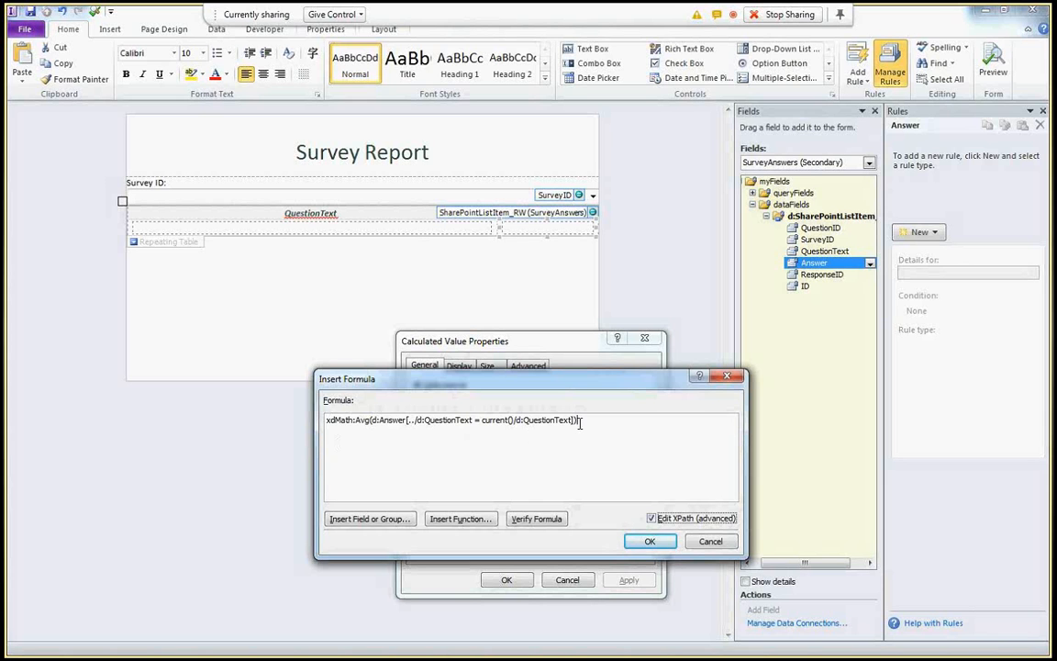
drag(578, 420, 288, 412)
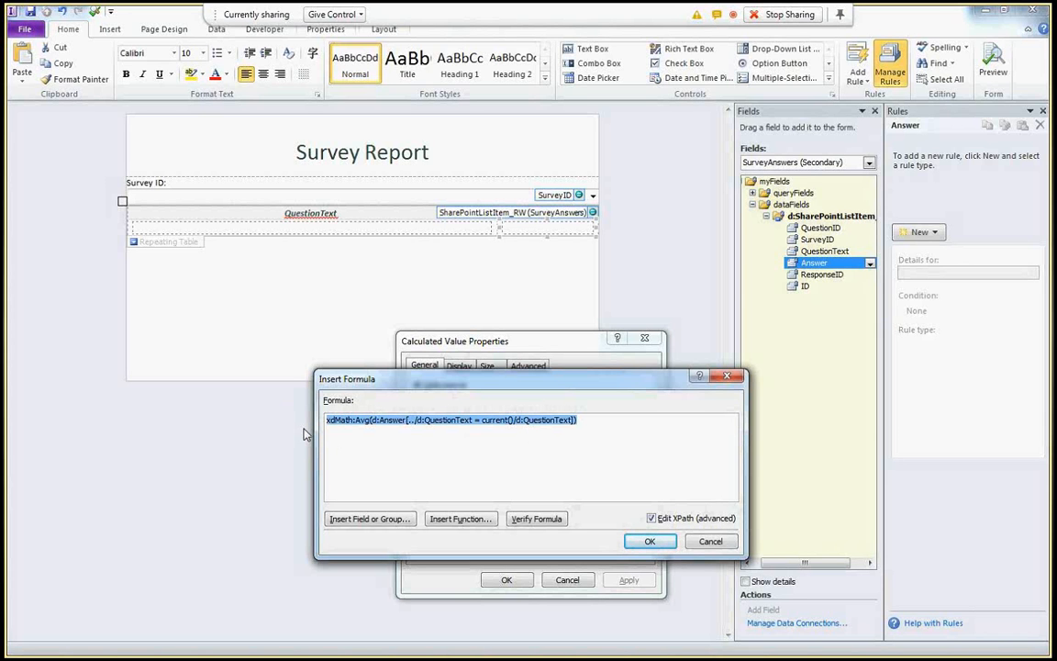
key(Delete)
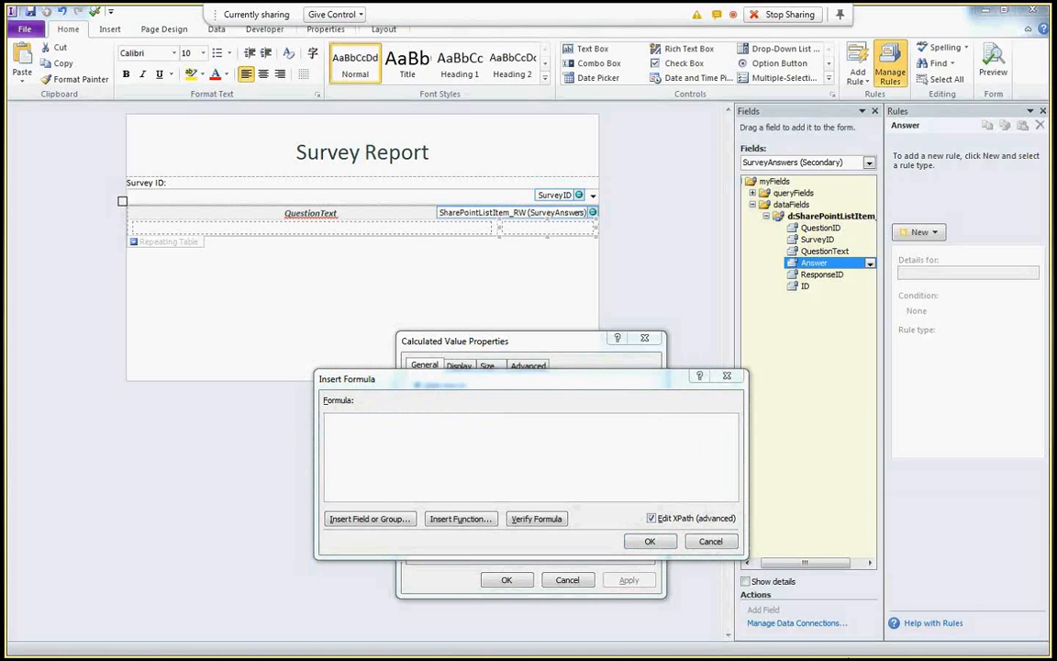
click(594, 434)
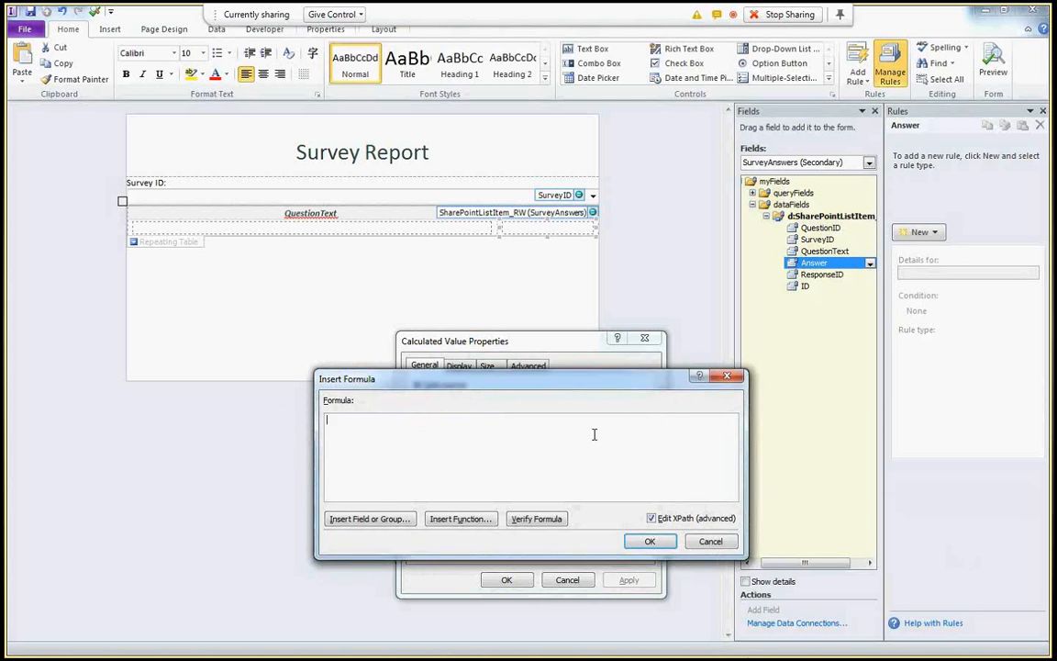
text(xdMath:Avg(../d:SharePointListItem_RW/d:Answer[../d:QuestionText = current()/d:QuestionText]))
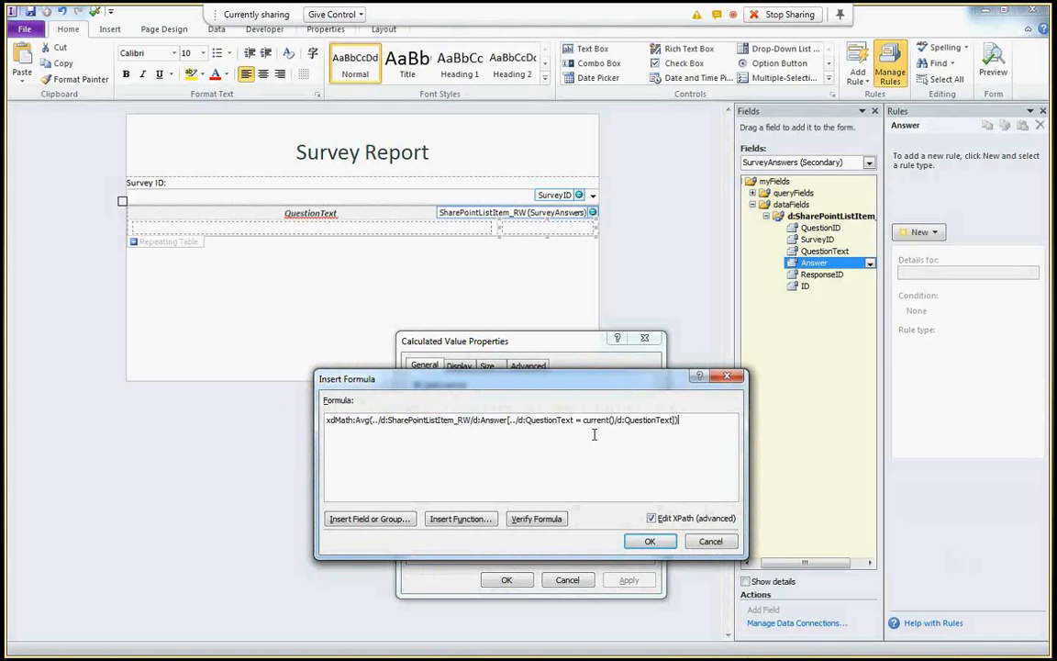
click(536, 519)
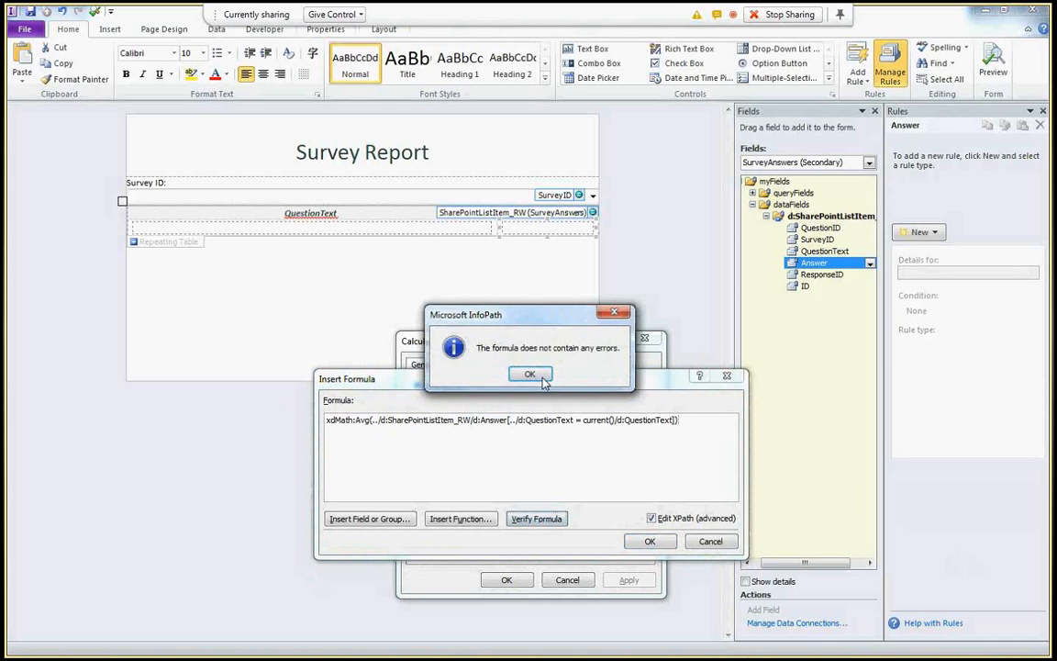
click(539, 376)
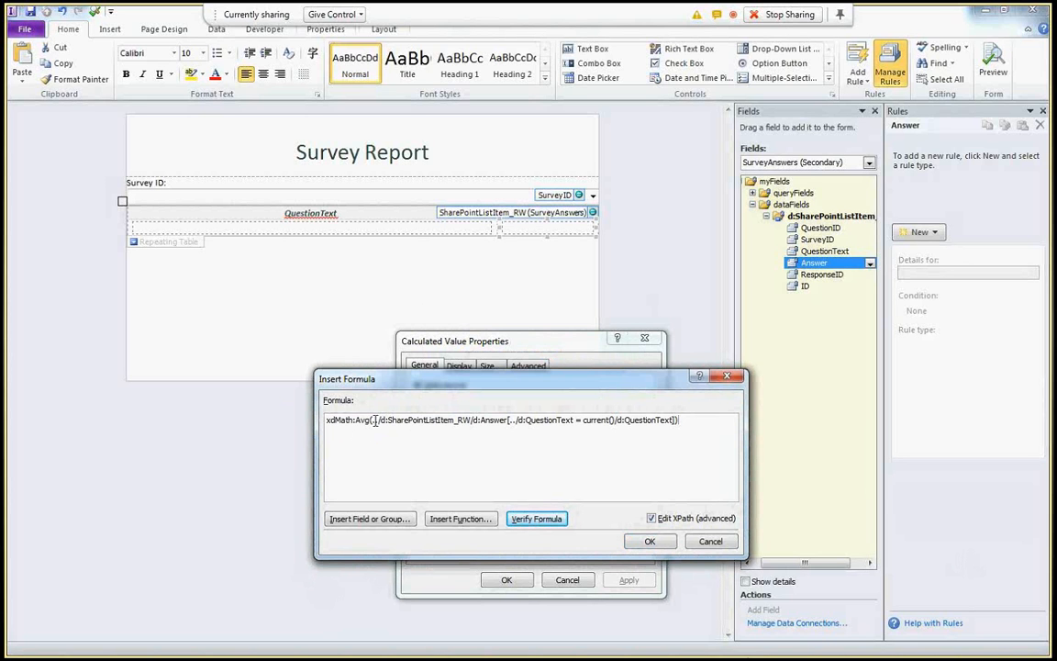
- Review the Answer path and QuestionText filter, then add the calculated value to the table
drag(372, 419, 507, 419)
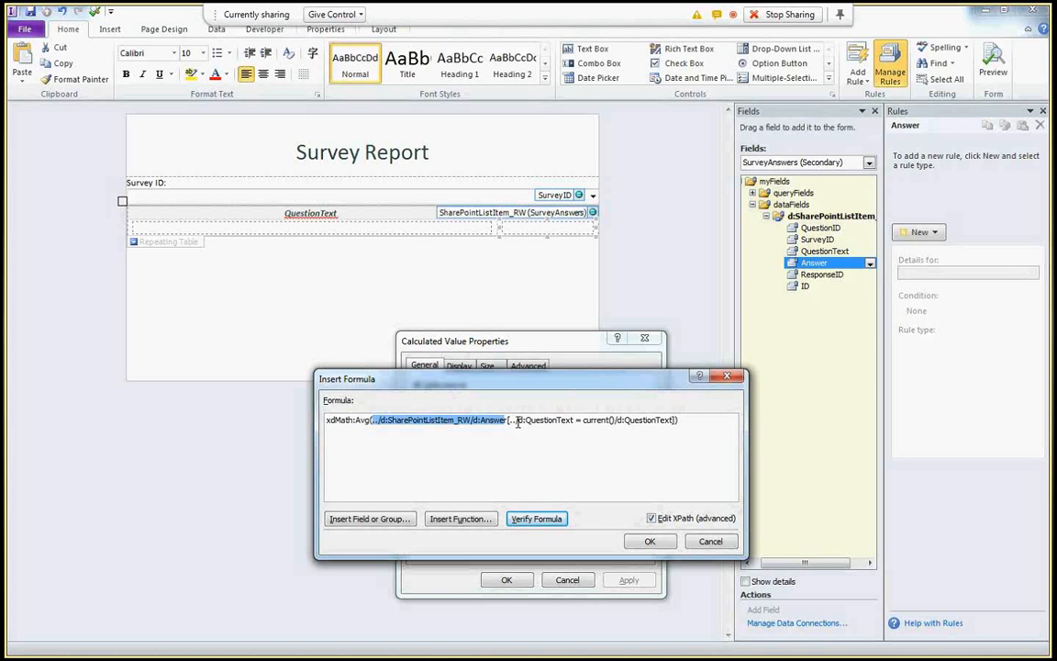
drag(507, 419, 659, 436)
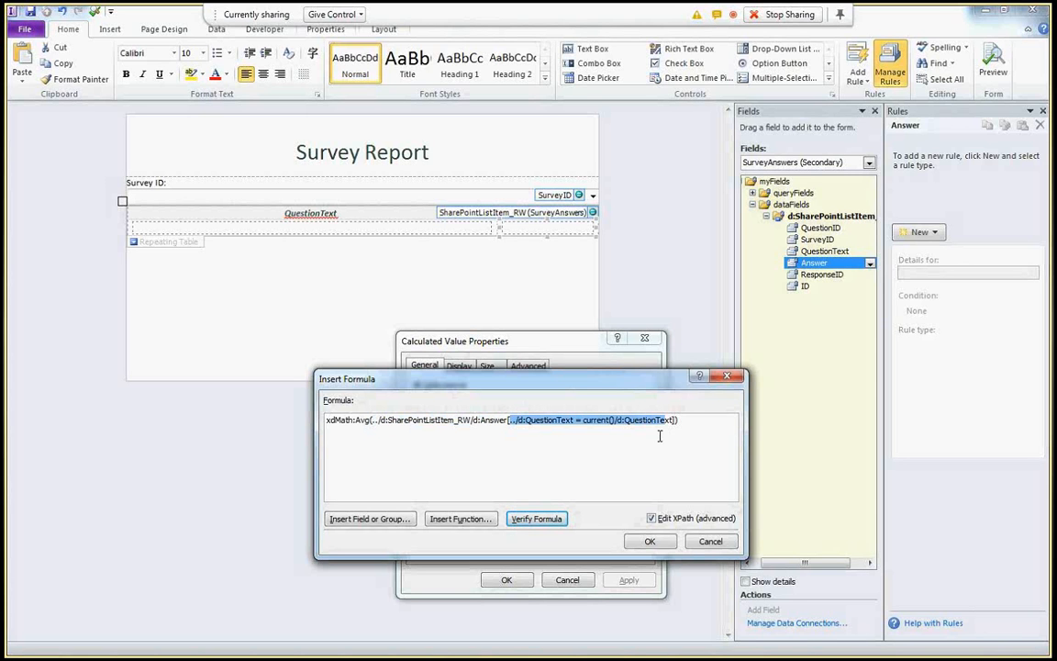
click(648, 542)
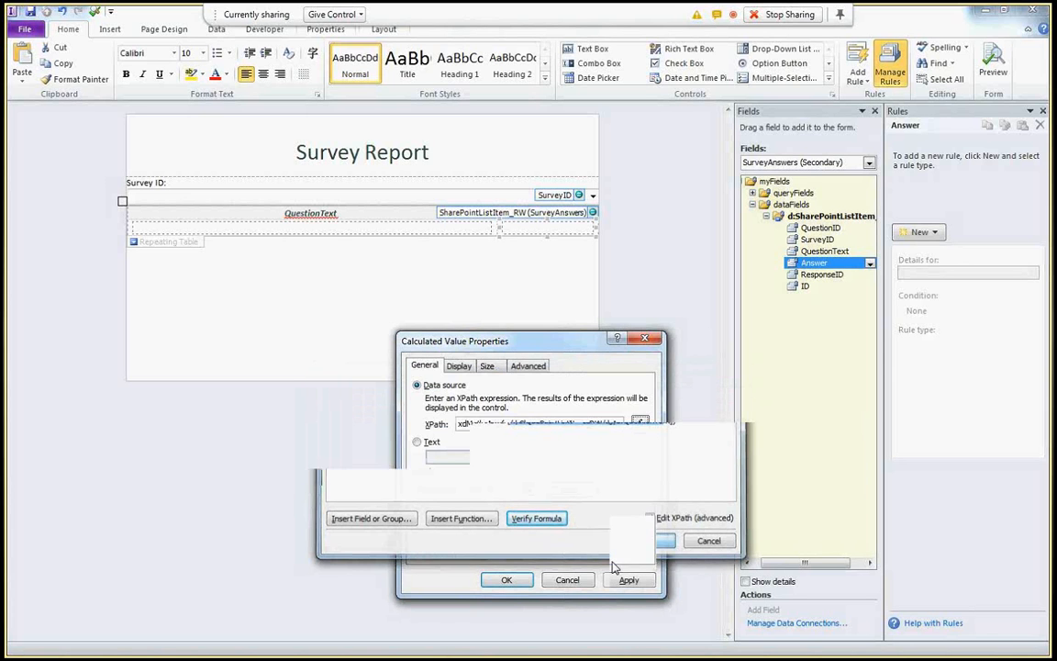
click(525, 580)
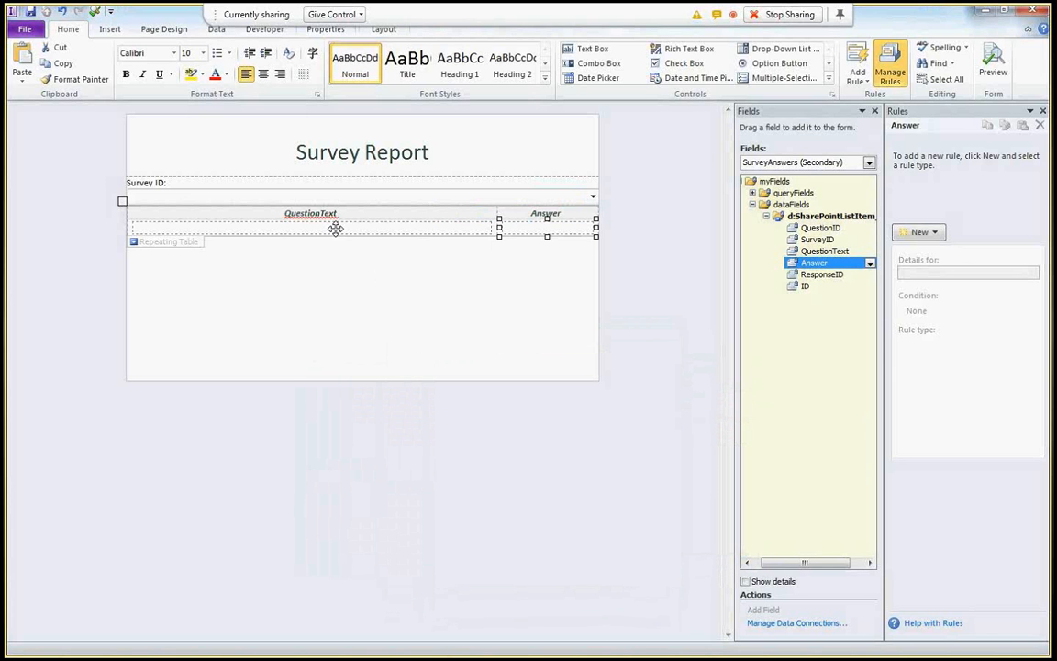
- Add formatting Rule 1 to the repeating table, conditioned on the pasted preceding-sibling QuestionText expression
click(195, 245)
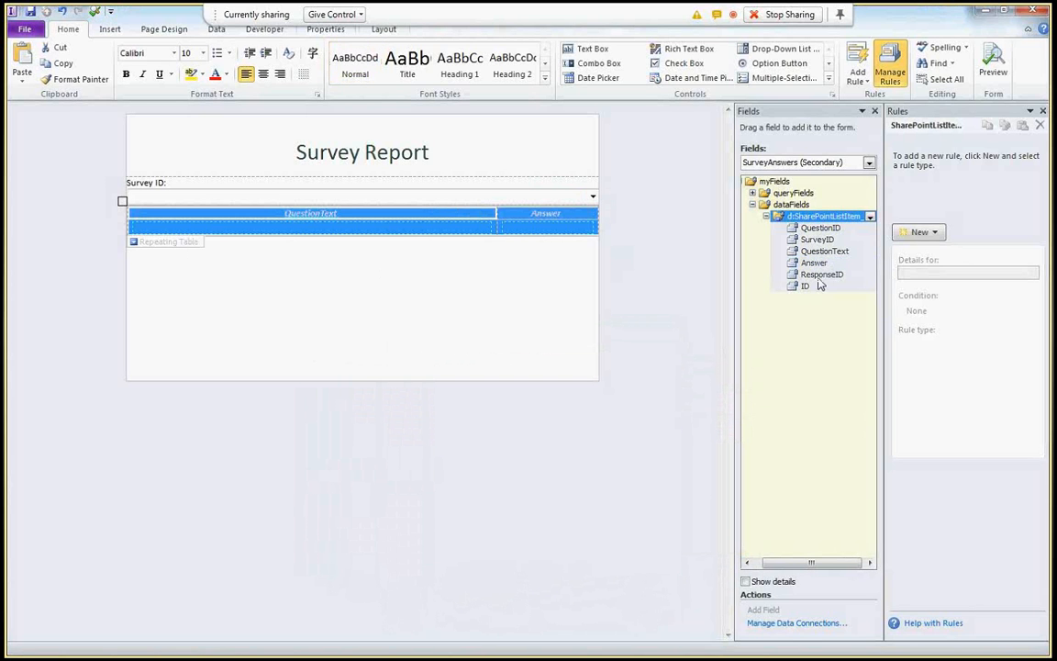
click(919, 233)
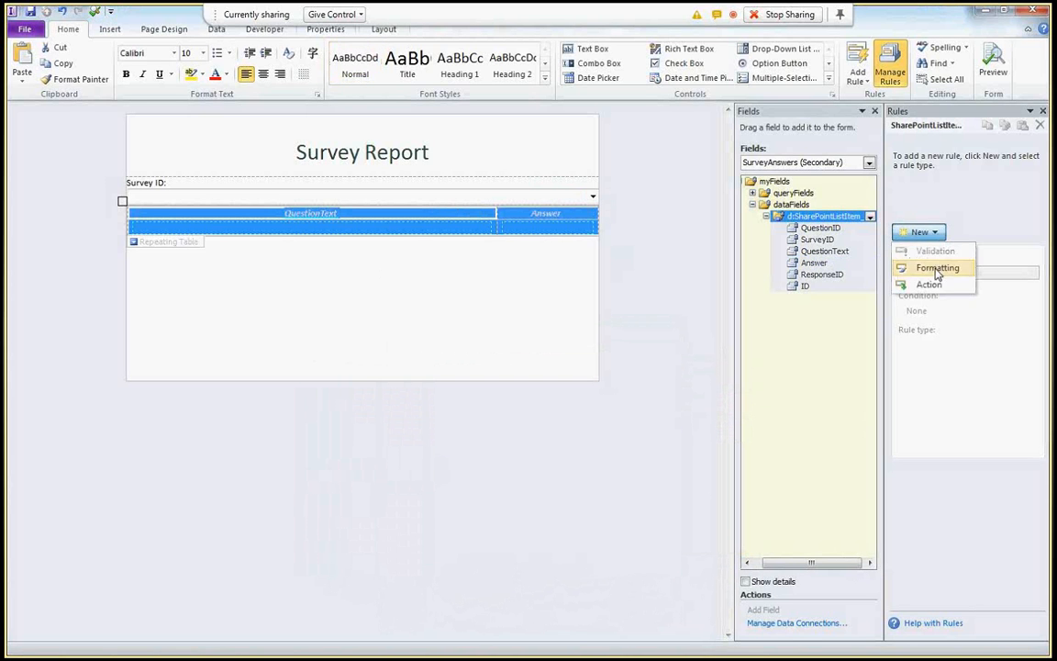
click(937, 267)
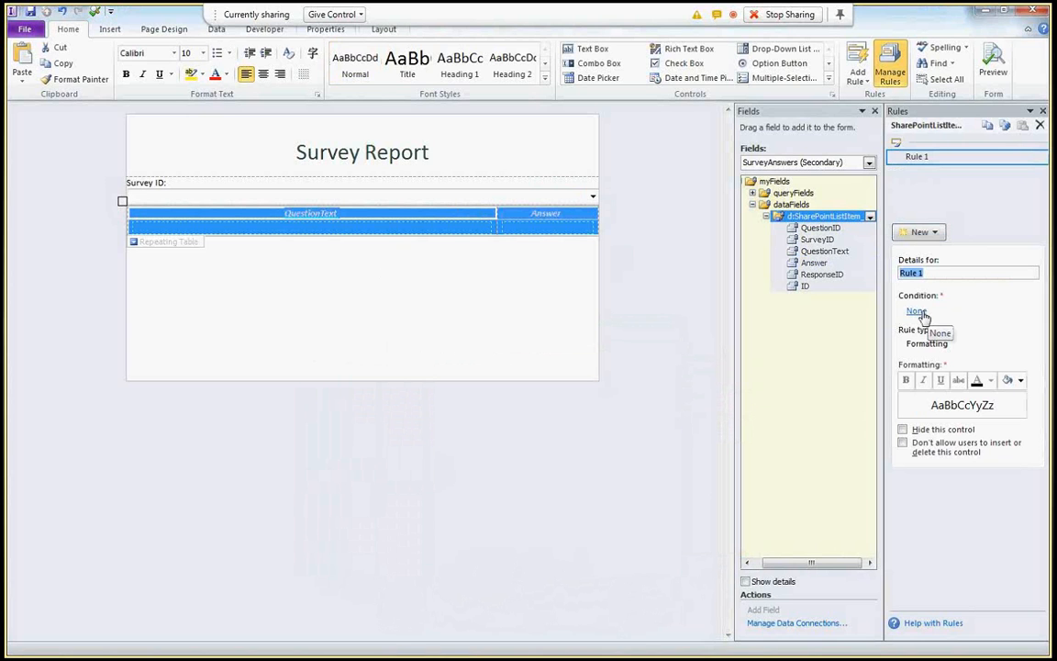
click(916, 311)
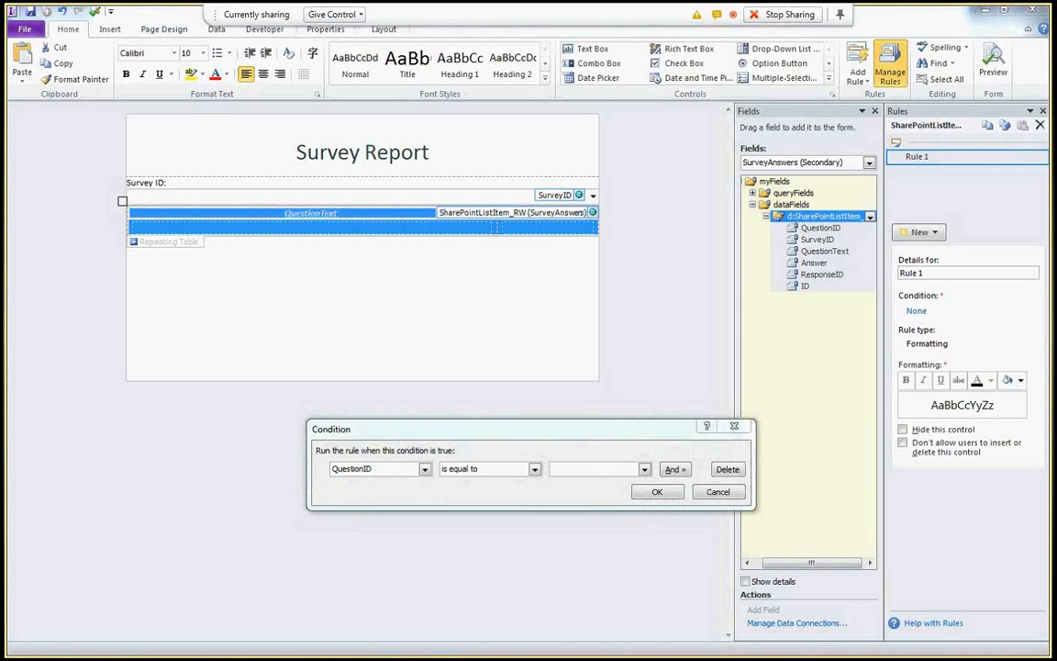
click(424, 469)
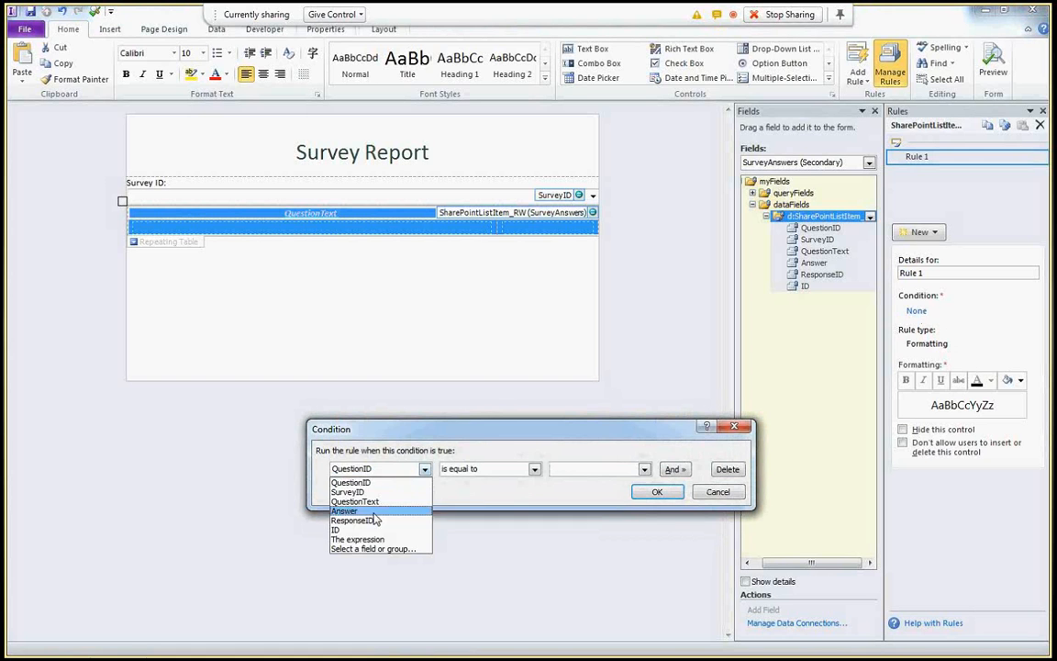
click(357, 539)
drag(502, 467, 442, 468)
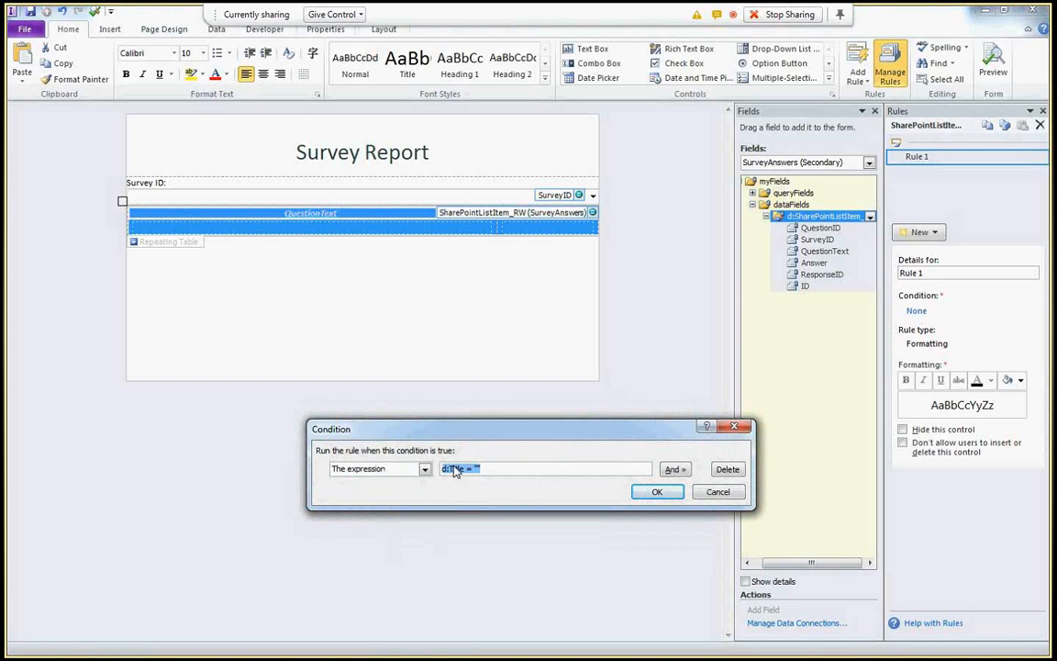
key(ctrl+v)
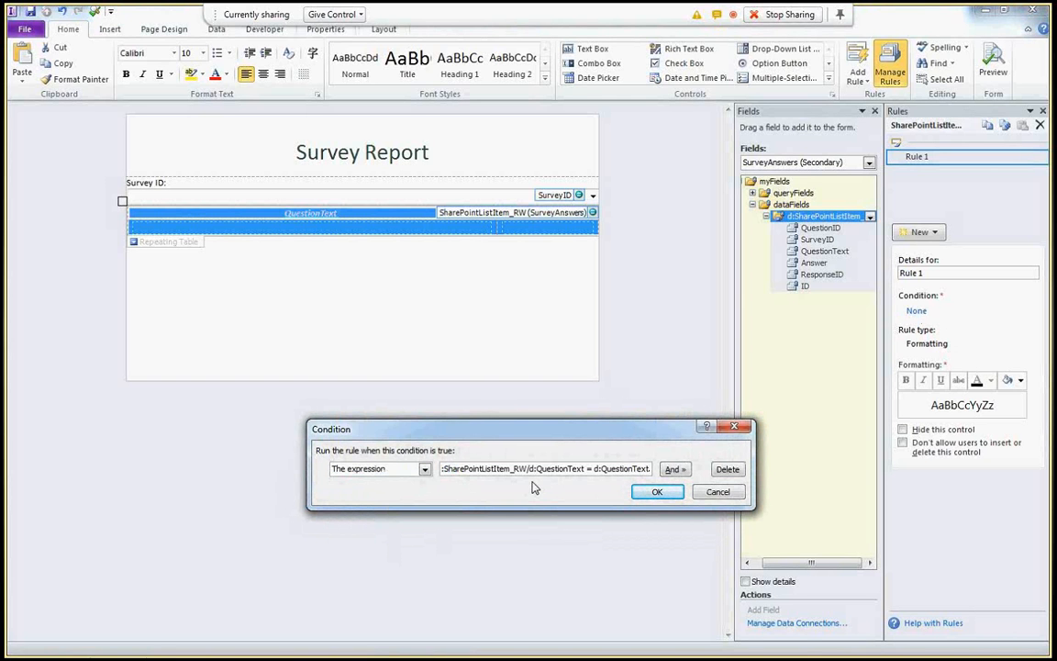
key(Return)
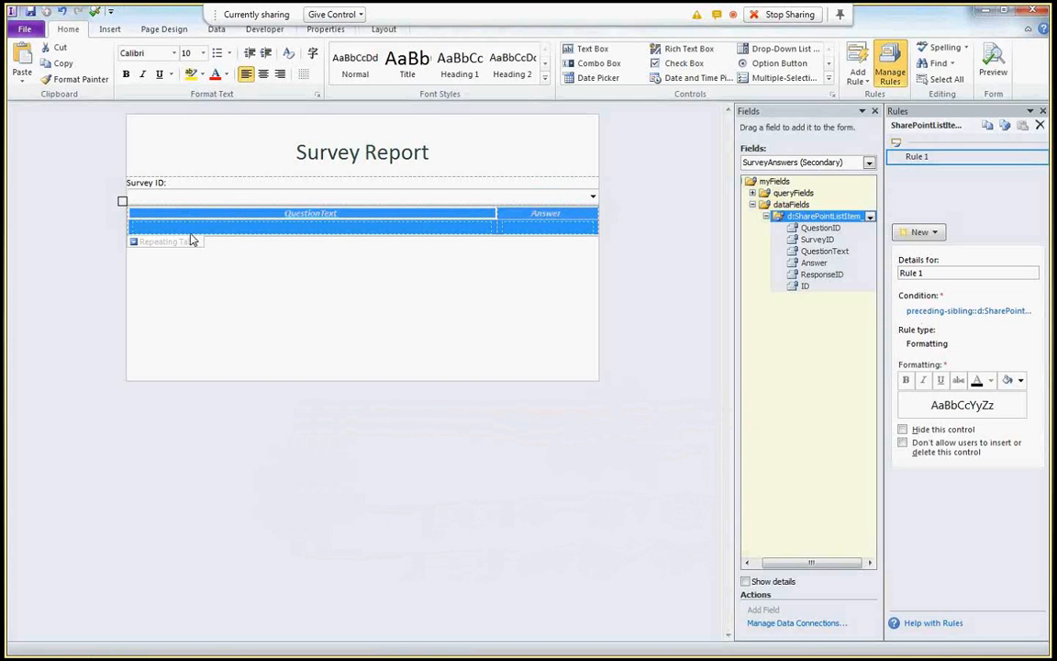
click(169, 323)
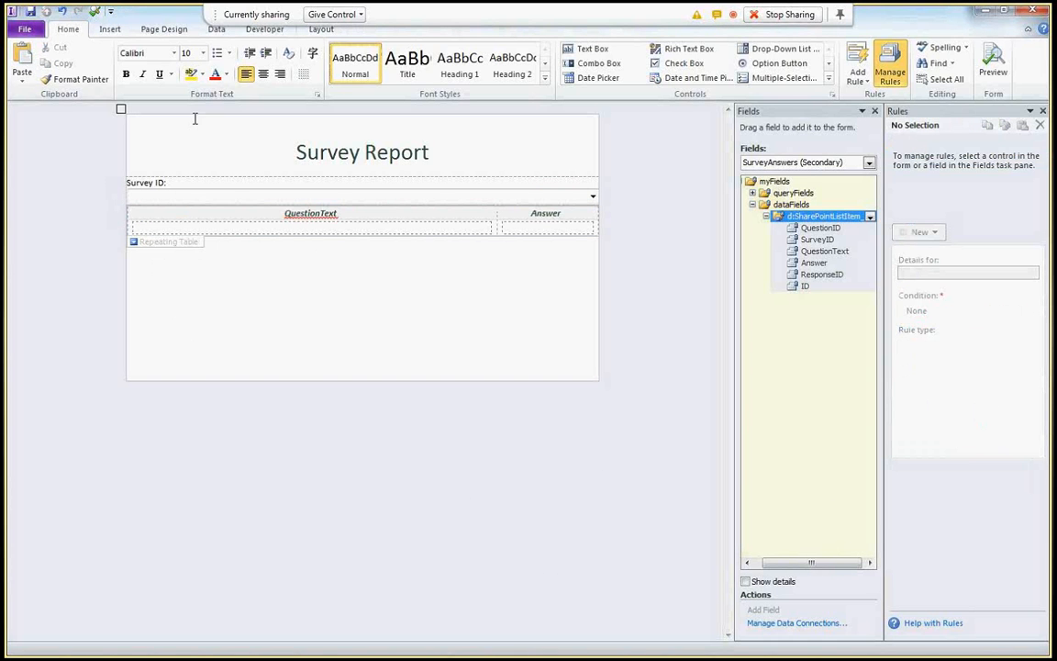
- Preview the form, allow data connections, and load the InfoPath Master Class Feedback-20120705 survey
click(94, 12)
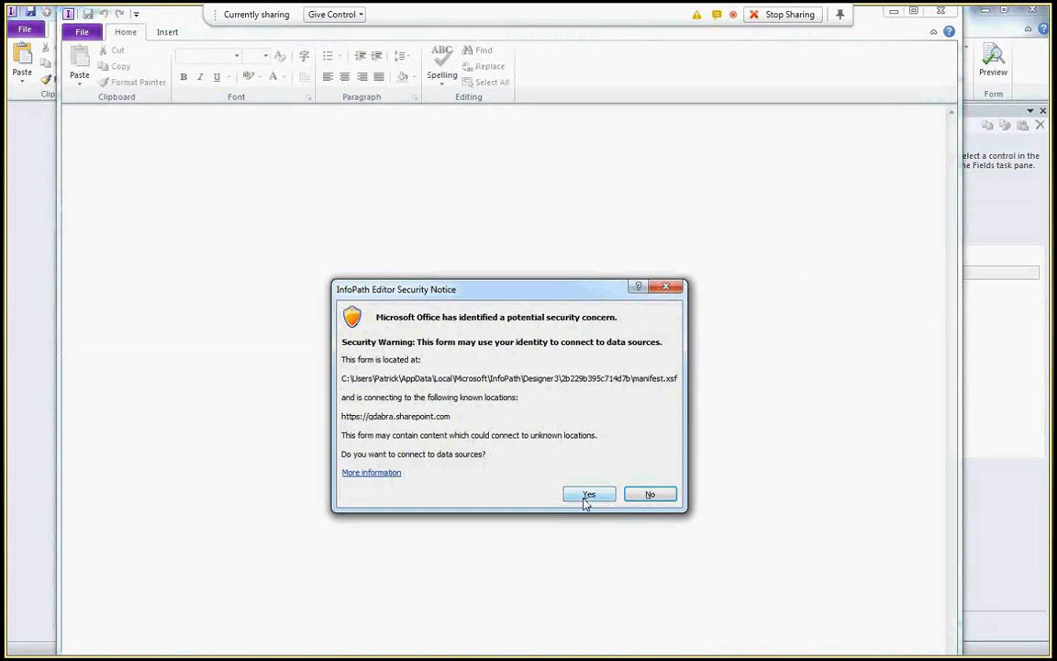
click(585, 500)
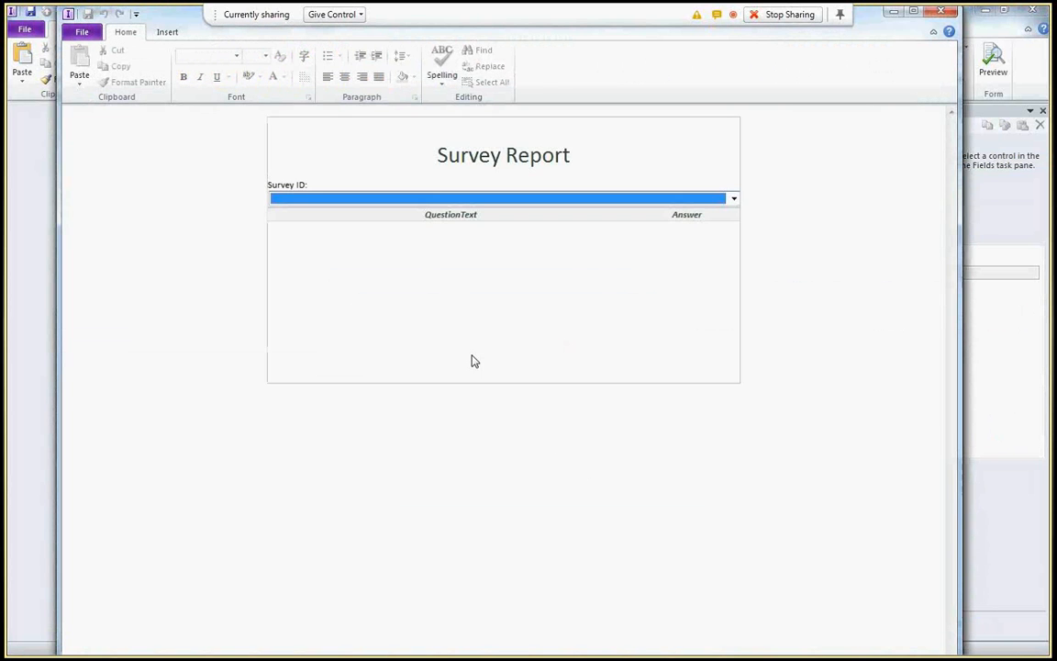
click(416, 200)
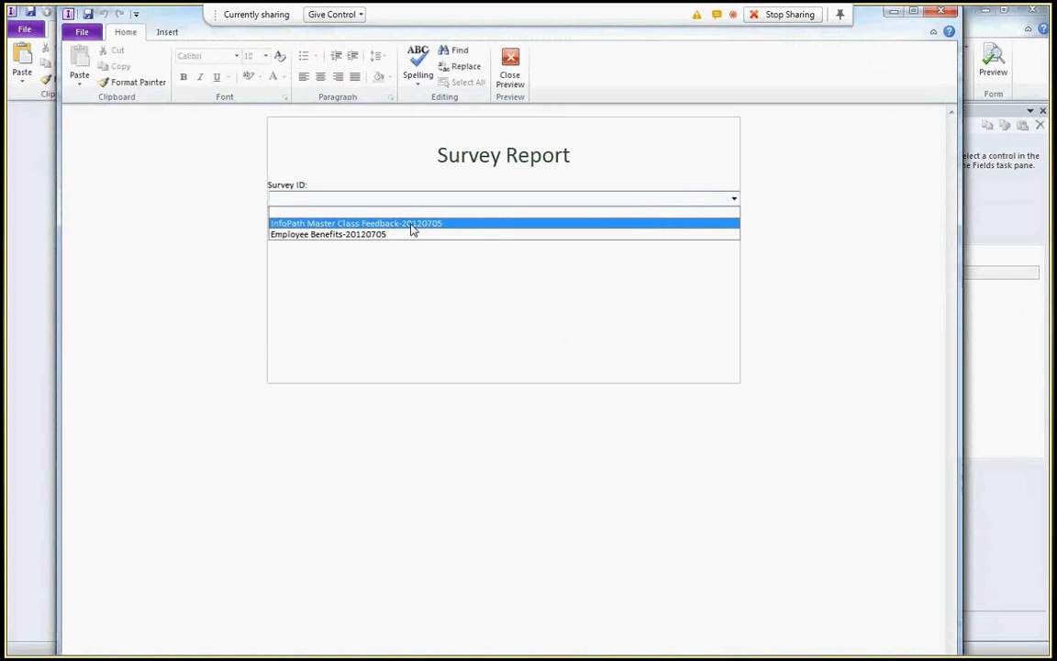
click(493, 225)
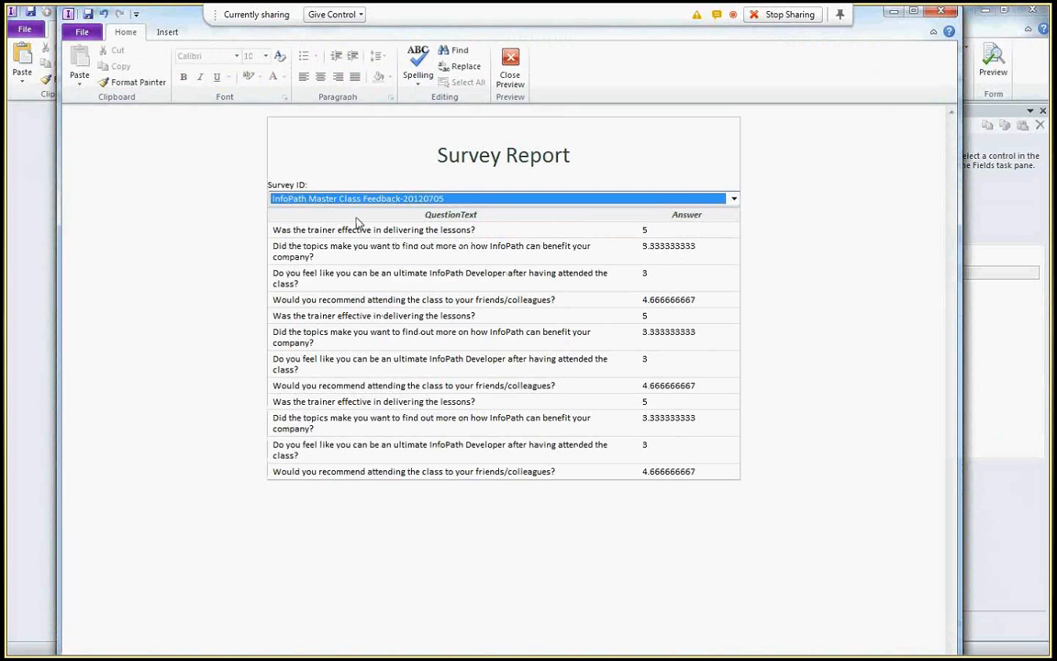
- Switch the preview to the Employee Benefits-20120705 survey, then close the preview
click(335, 208)
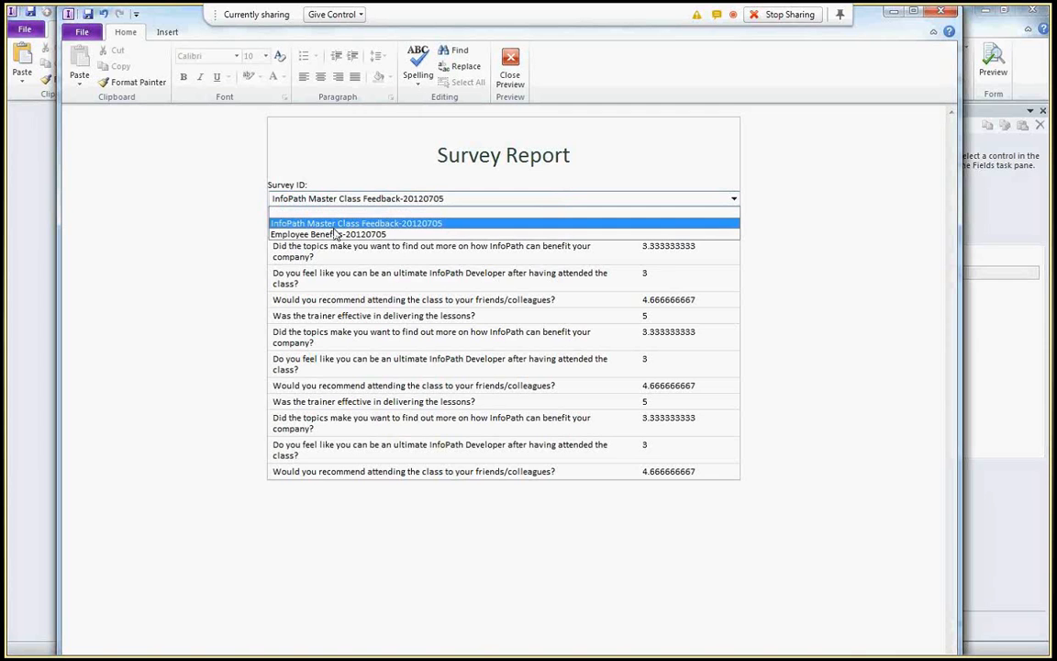
click(358, 236)
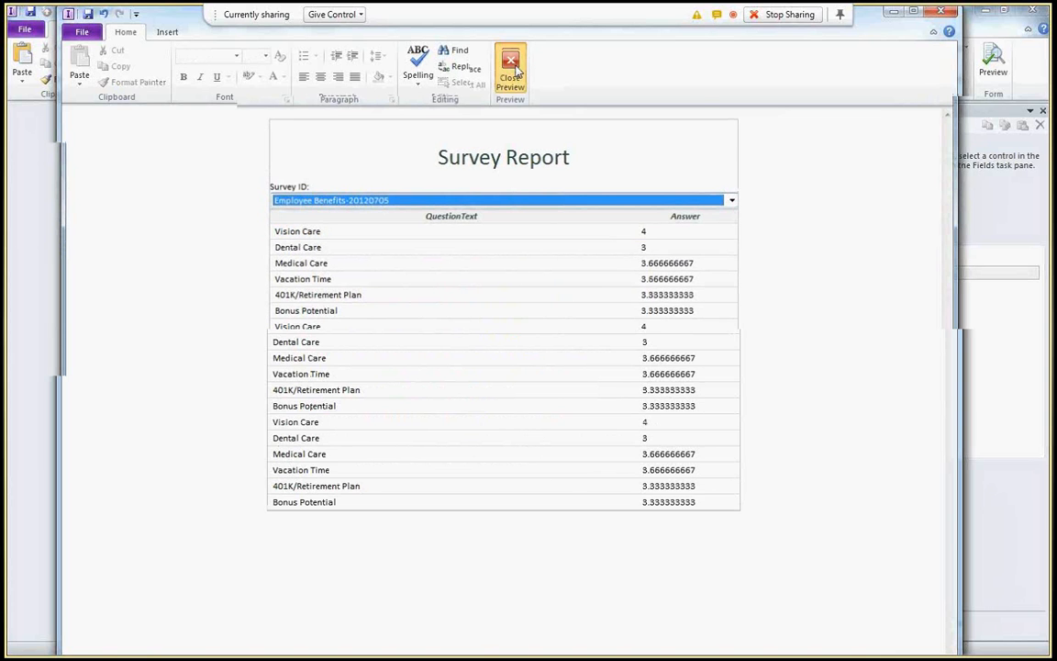
click(514, 68)
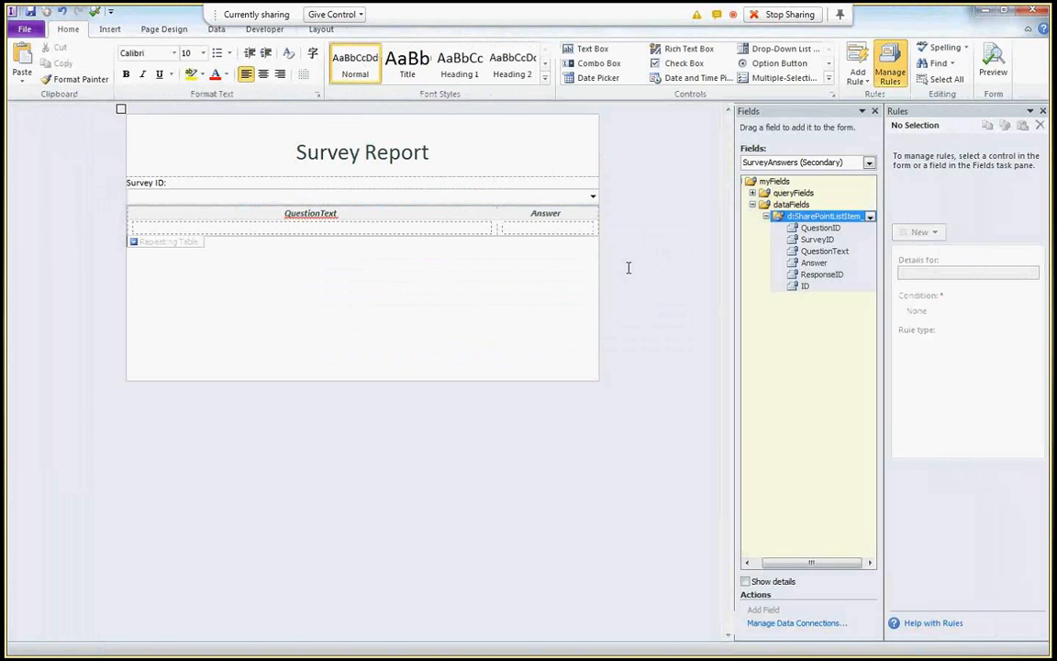
- Edit Rule 1's condition expression so it ends with '= d:QuestionText'
click(917, 310)
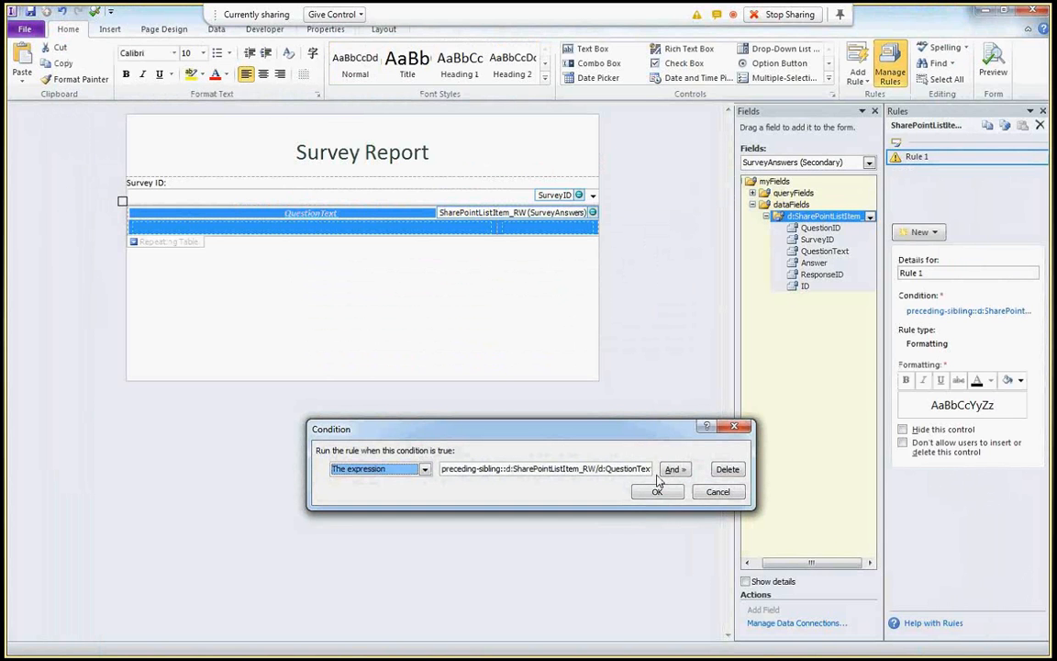
click(612, 469)
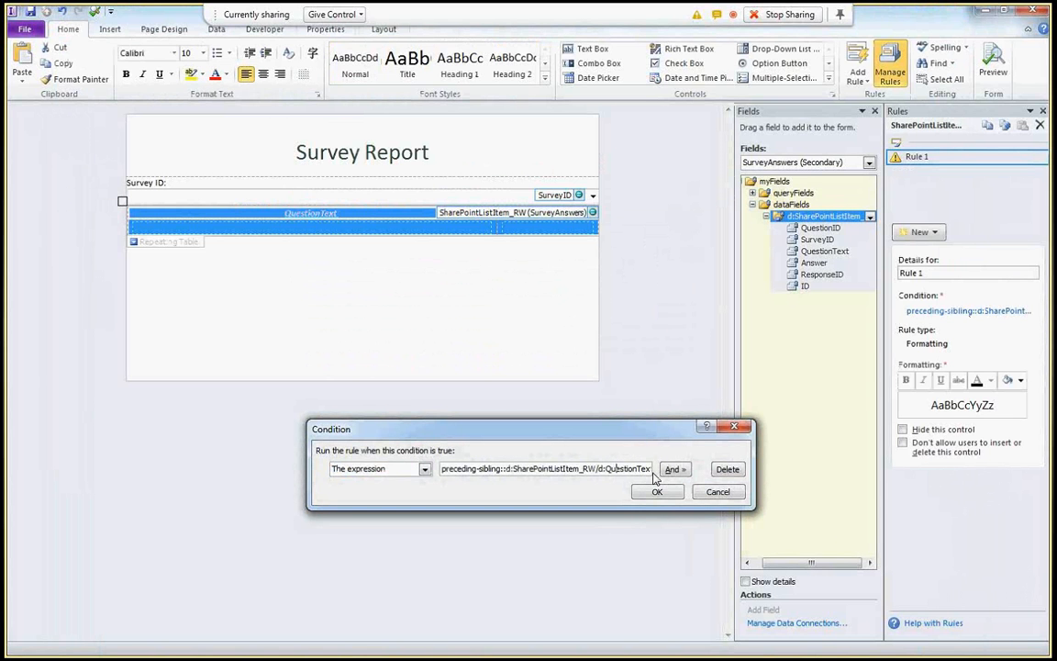
key(Right)
key(Right)
key(Right)
key(Right)
key(Right)
key(Right)
key(Right)
key(Right)
key(Right)
key(Right)
key(Right)
key(Right)
key(Right)
key(Right)
key(Right)
key(Right)
key(Right)
key(Right)
key(Right)
key(Right)
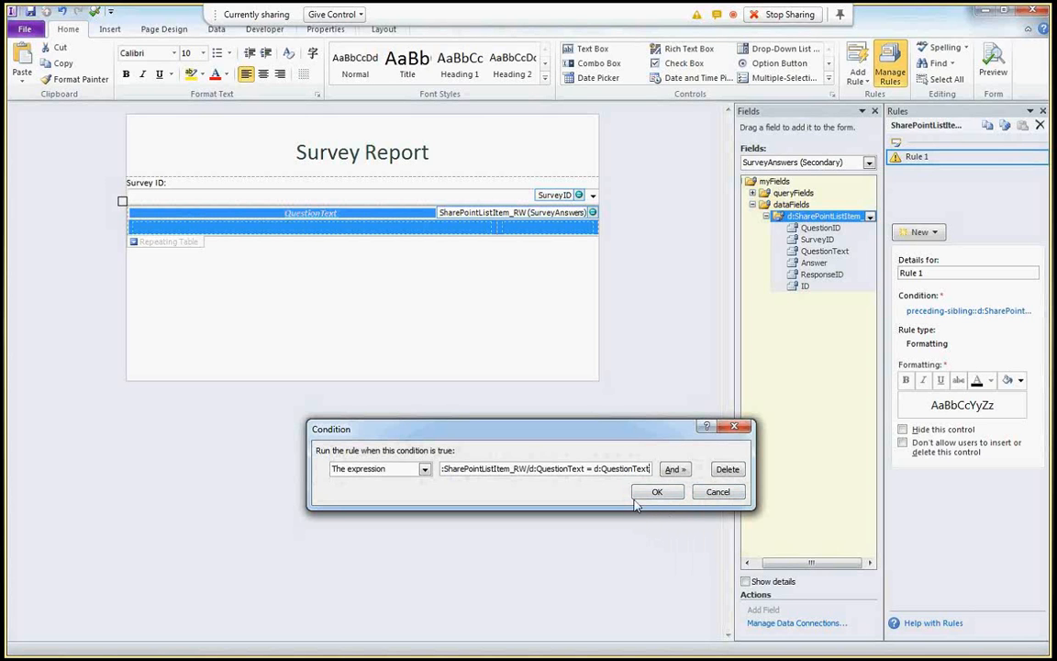
click(657, 495)
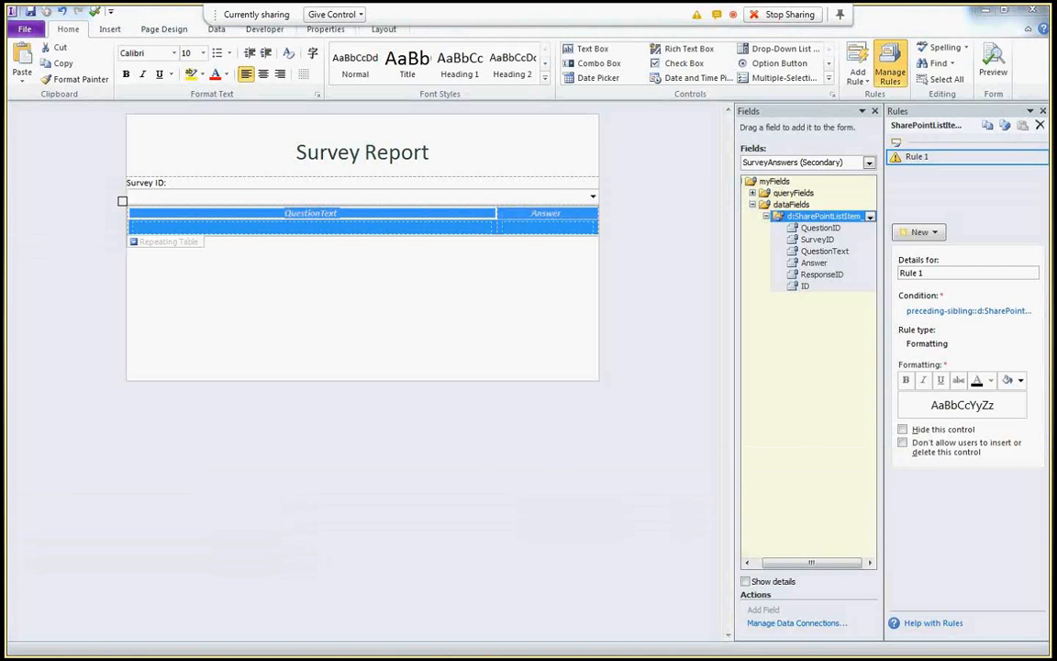
key(alt+Tab)
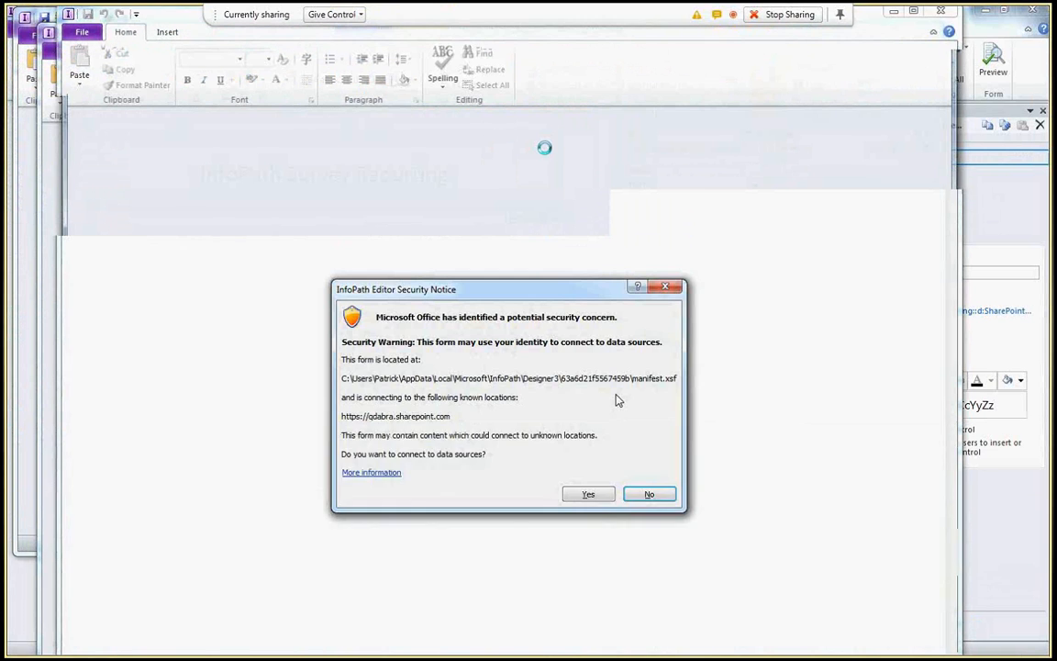
- Allow data connections and view results for Master Class Feedback-20120705, then Employee Benefits-20120705
click(592, 493)
click(449, 197)
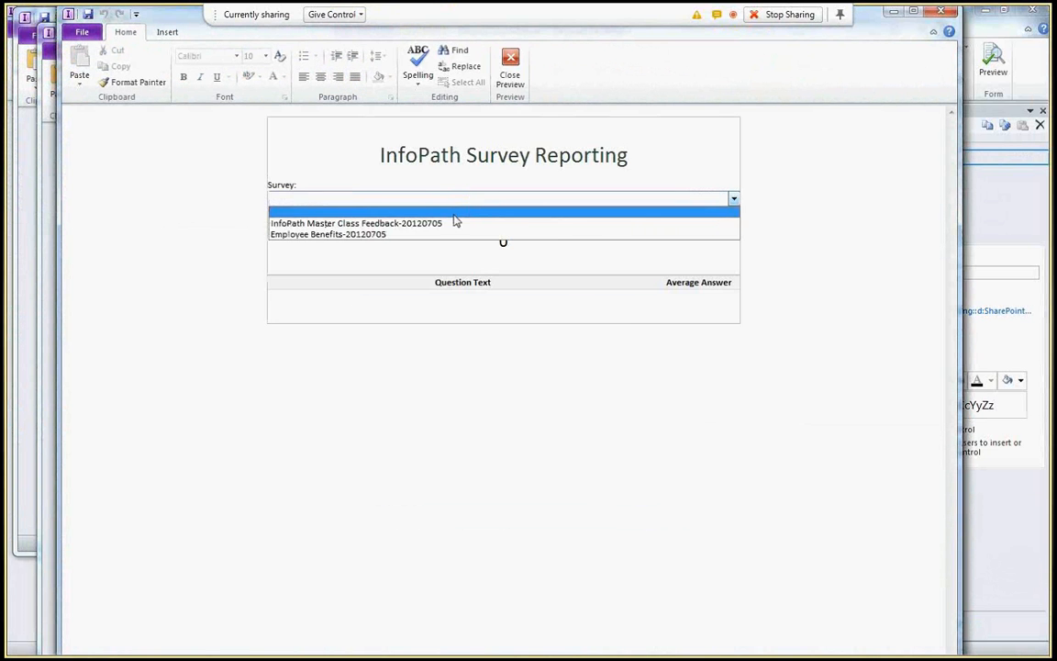
click(455, 224)
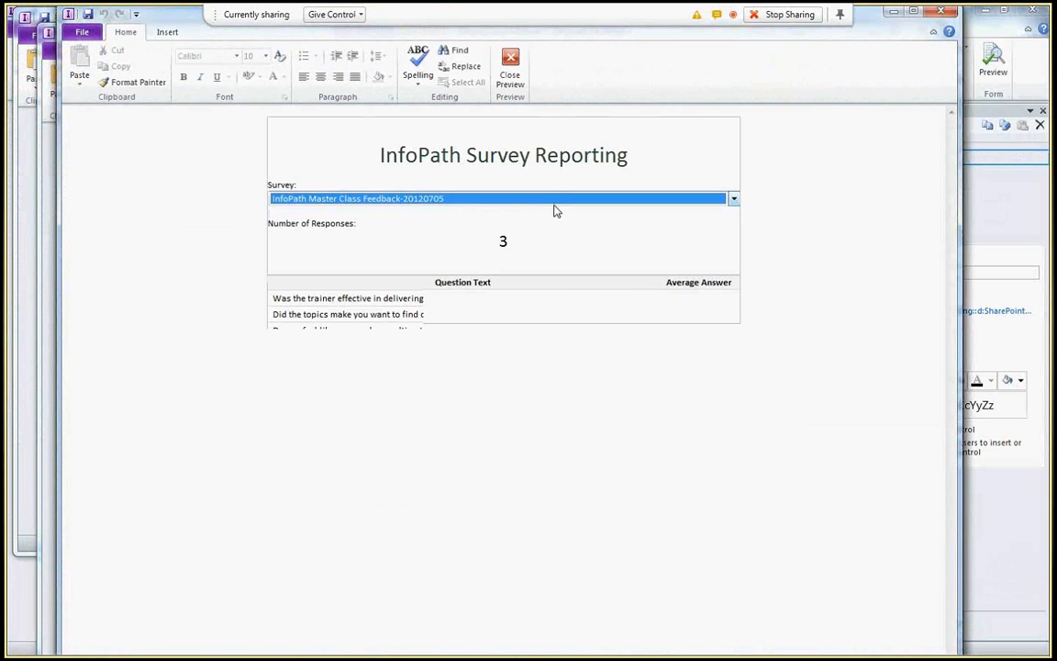
click(487, 200)
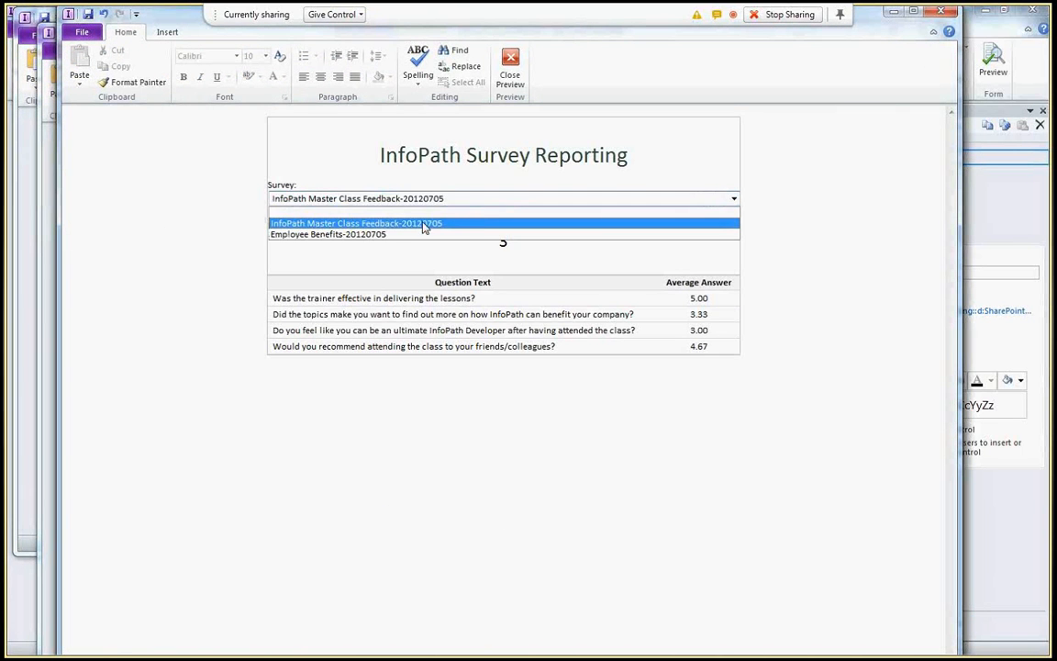
click(503, 236)
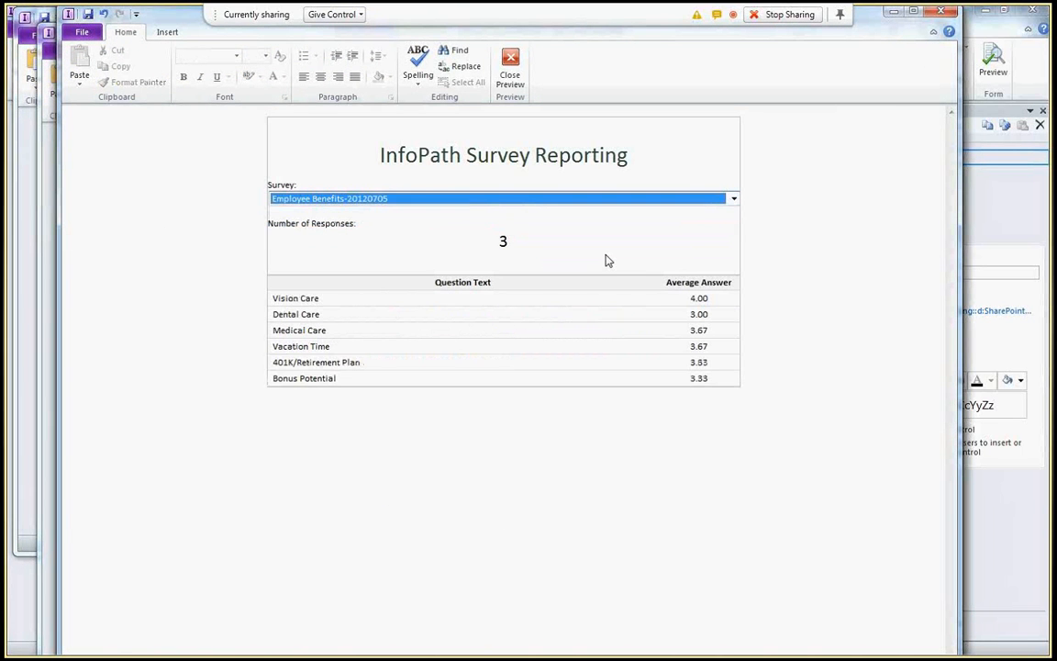
click(495, 220)
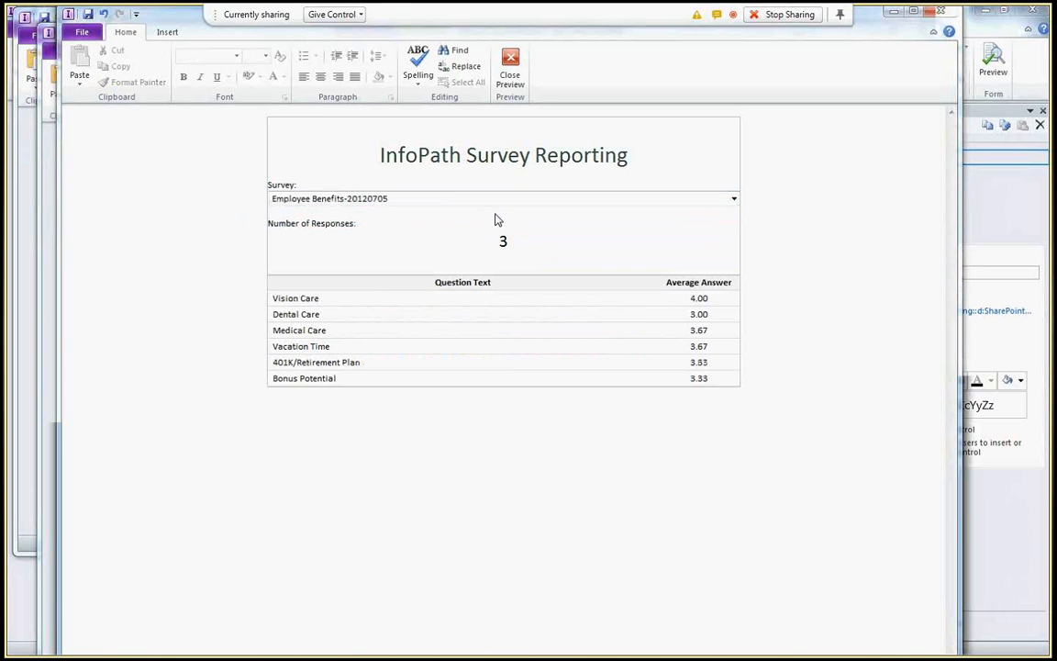
key(alt+F4)
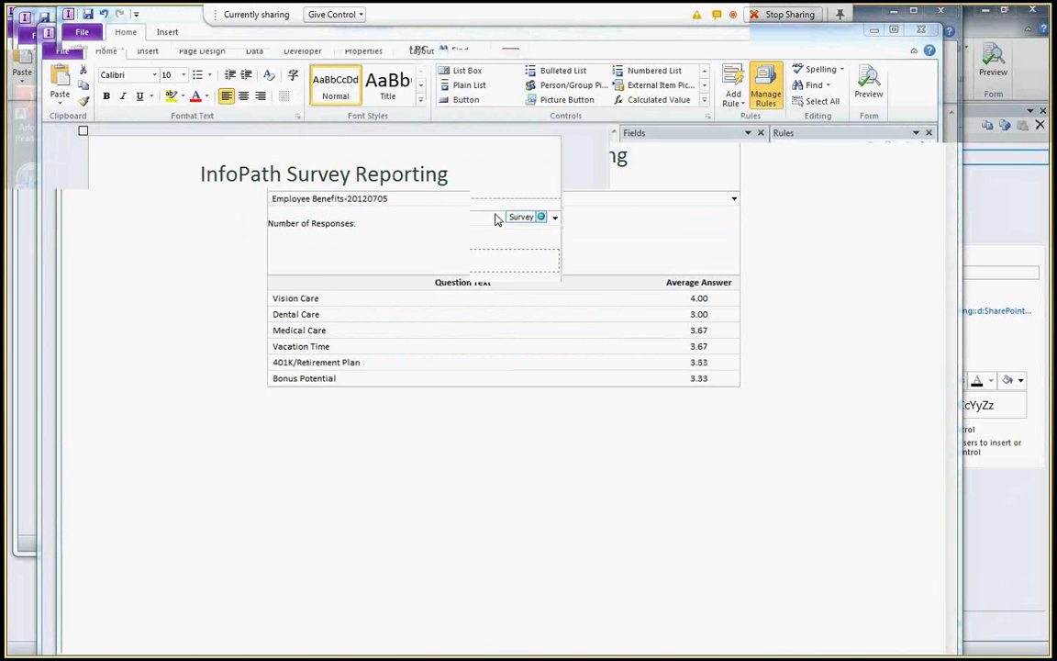
key(alt+Tab)
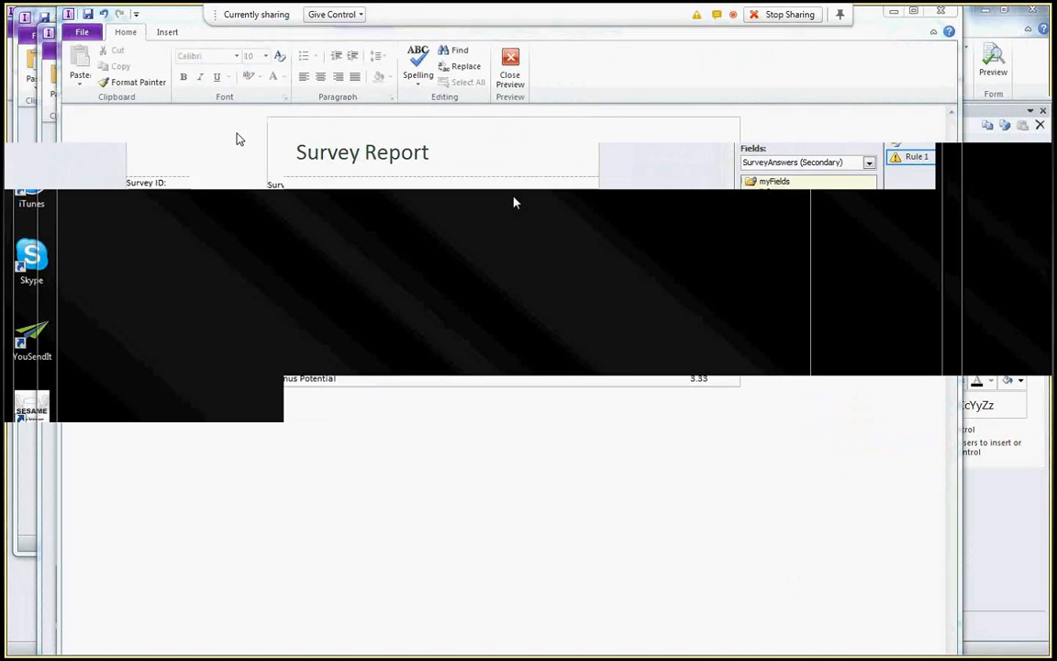
- Start a new response in the SharePoint SurveyFiller library and fill in the e-mail field
key(alt+Tab)
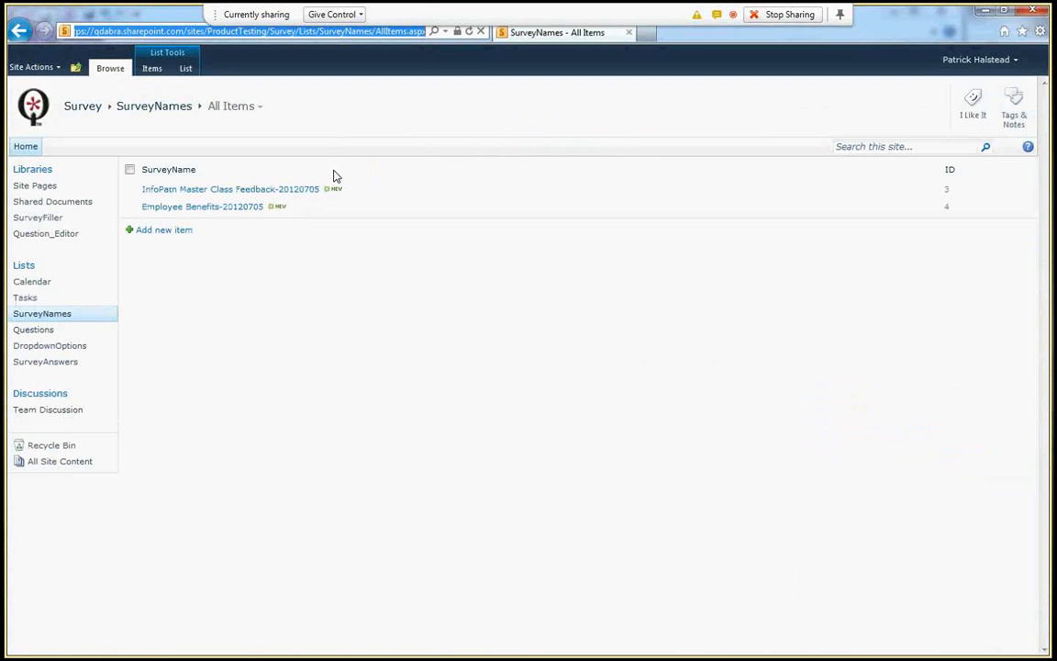
click(49, 224)
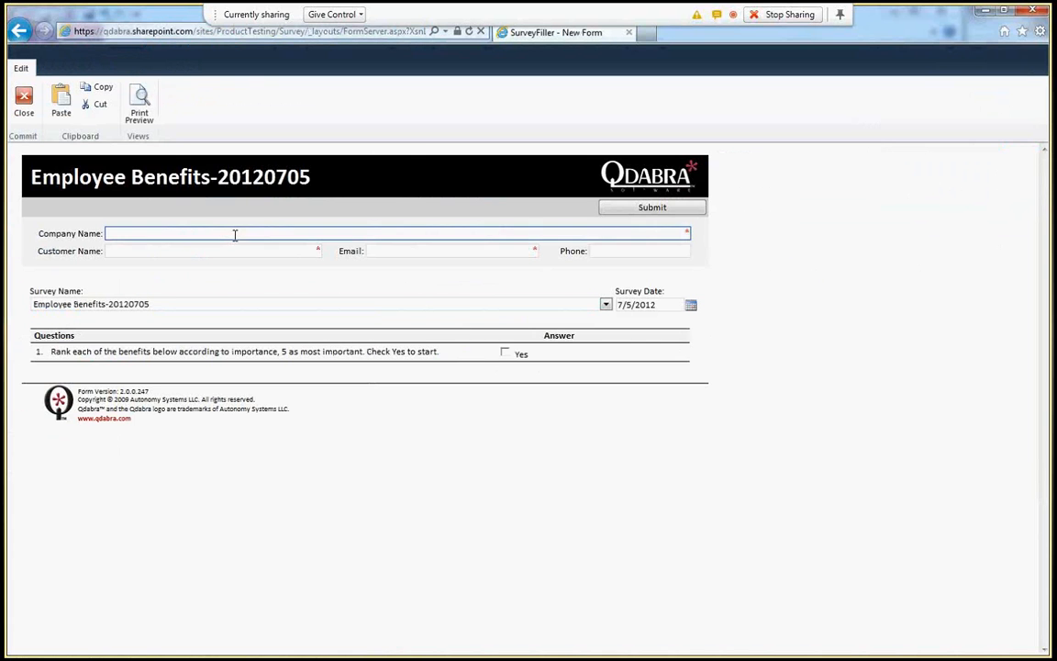
text(whatever)
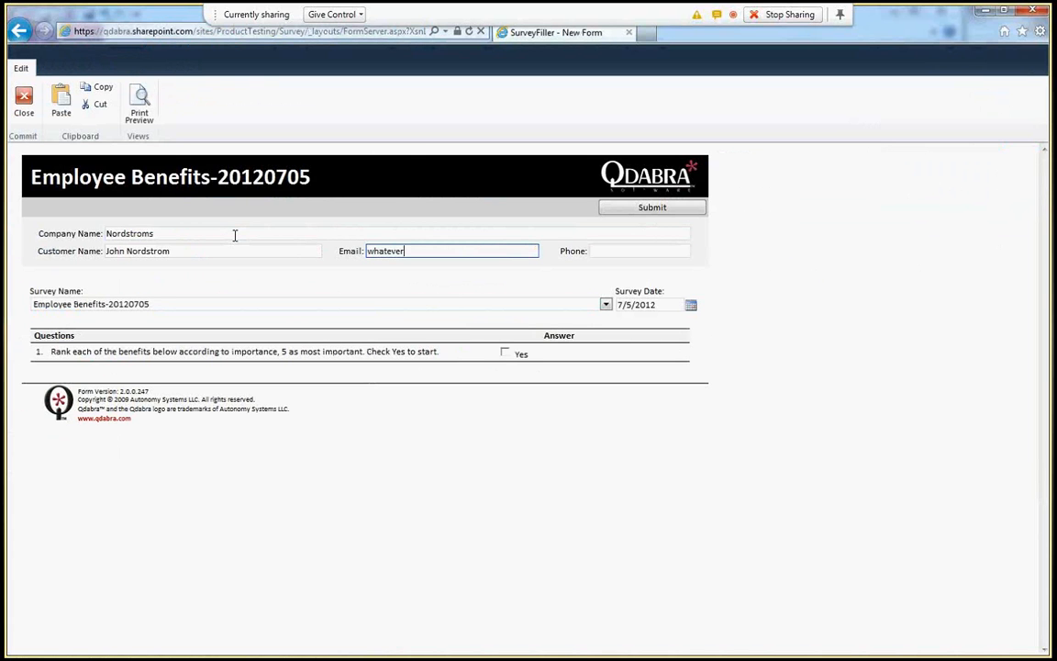
key(Tab)
- Rank Vision Care, Dental Care, Medical Care and Vacation Time each as 1
click(504, 352)
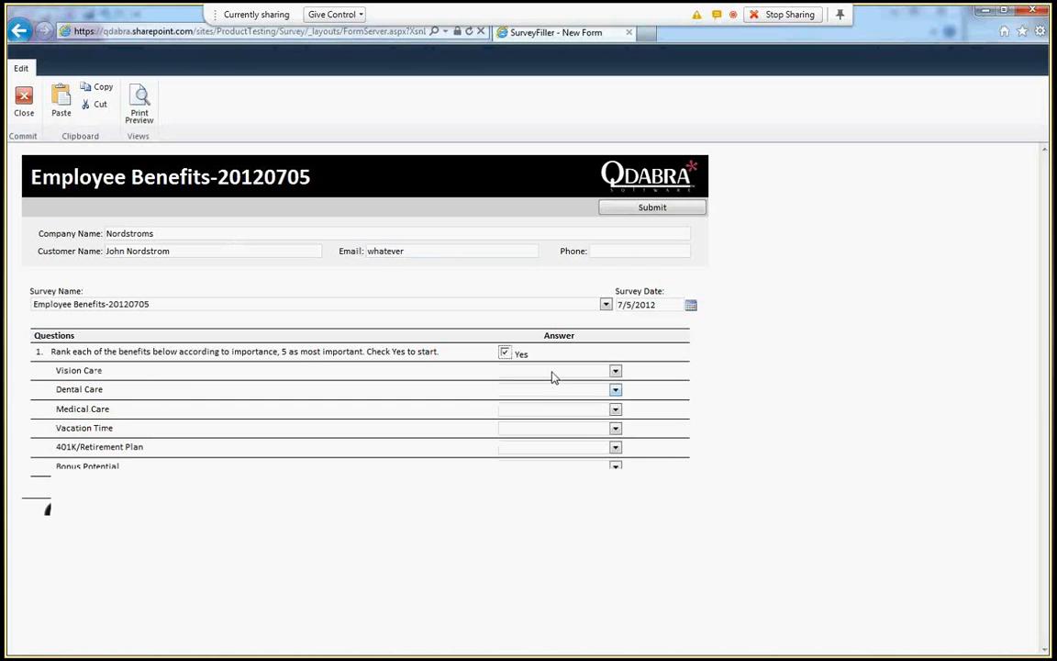
click(615, 371)
click(550, 385)
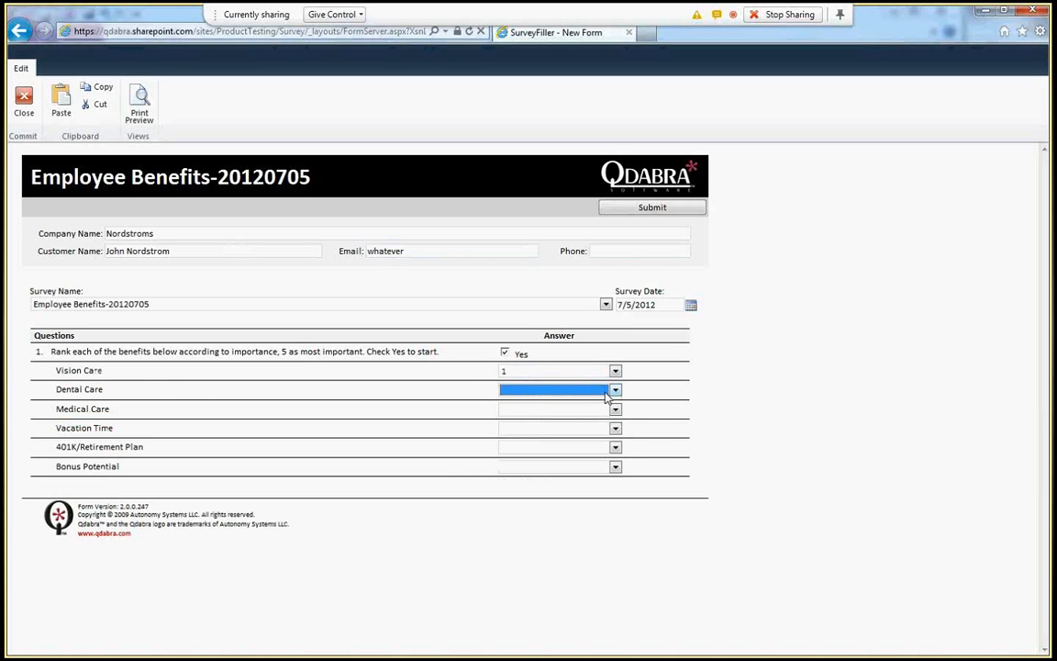
click(615, 409)
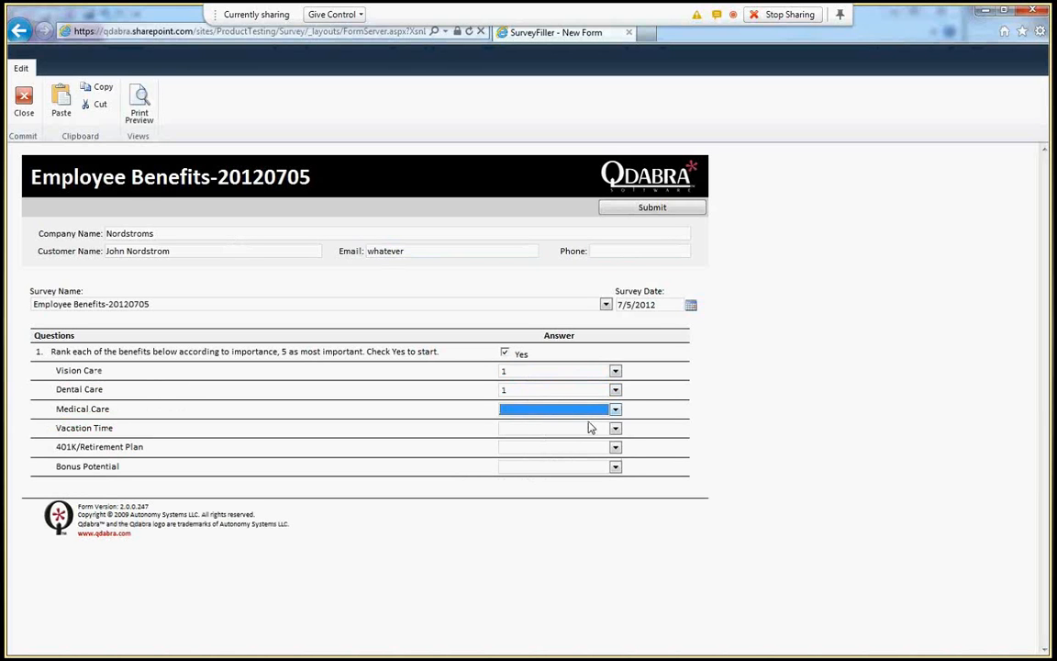
click(588, 433)
click(613, 430)
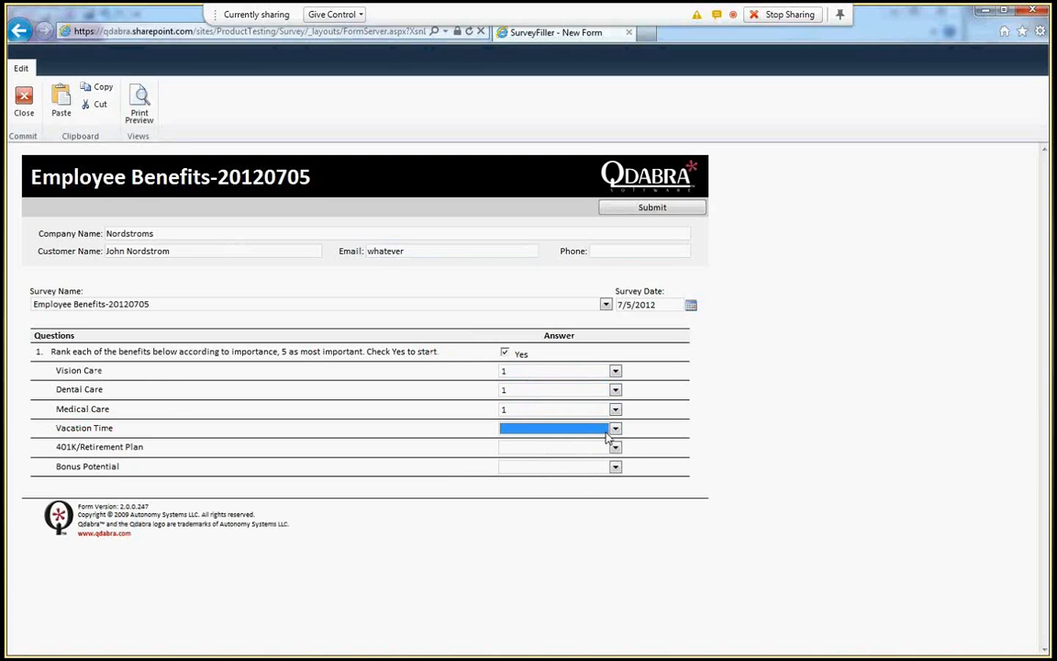
click(573, 449)
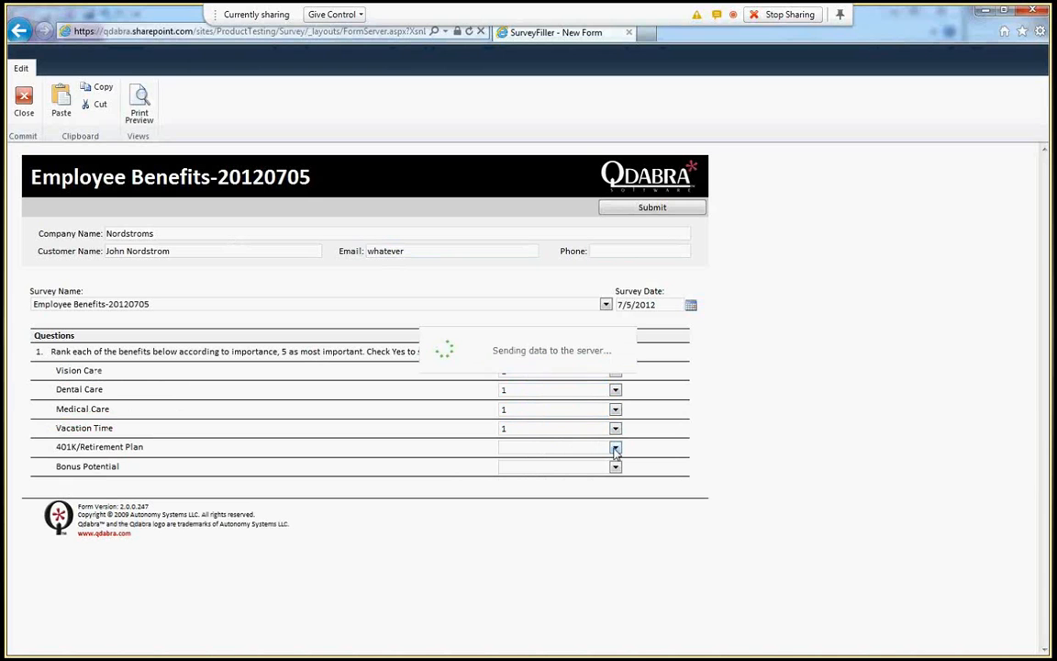
- Rank 401K/Retirement Plan and Bonus Potential as 1
click(616, 449)
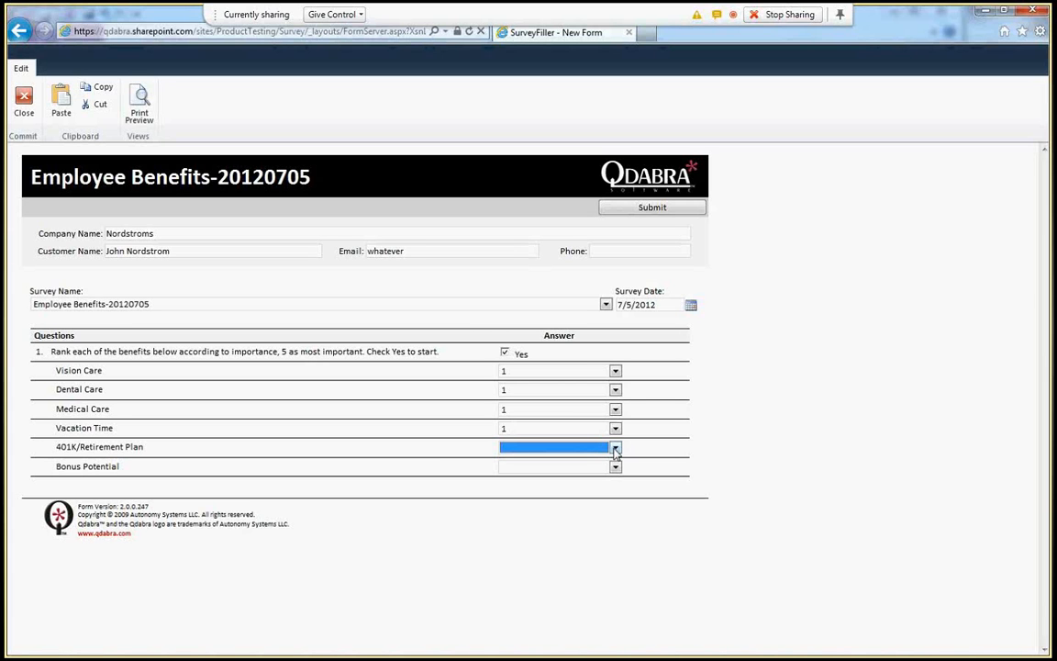
click(616, 448)
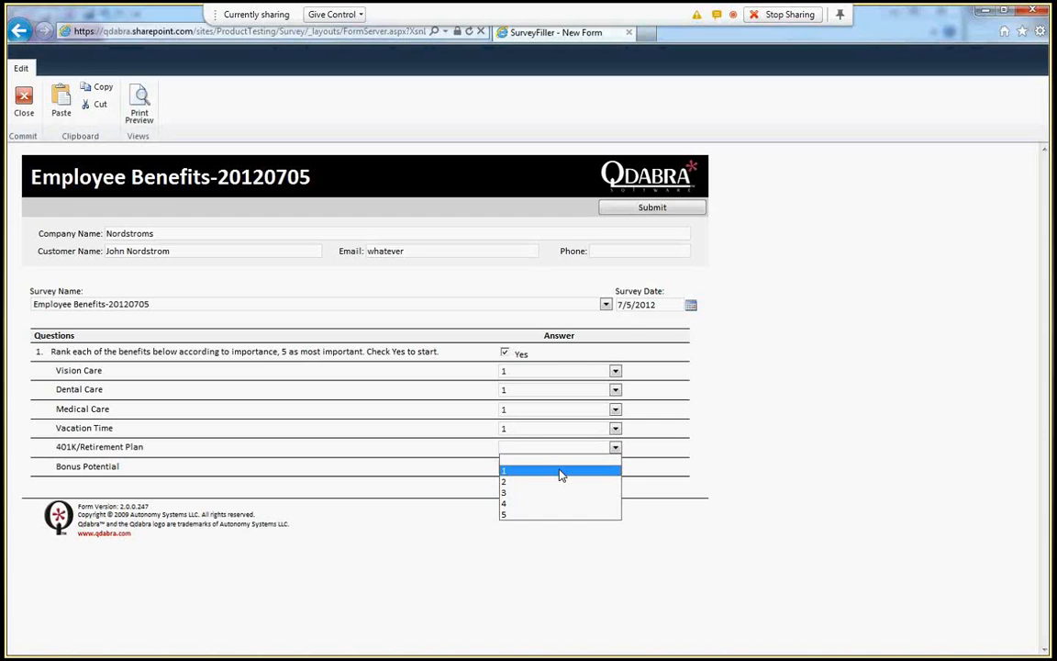
click(561, 472)
click(615, 467)
click(559, 490)
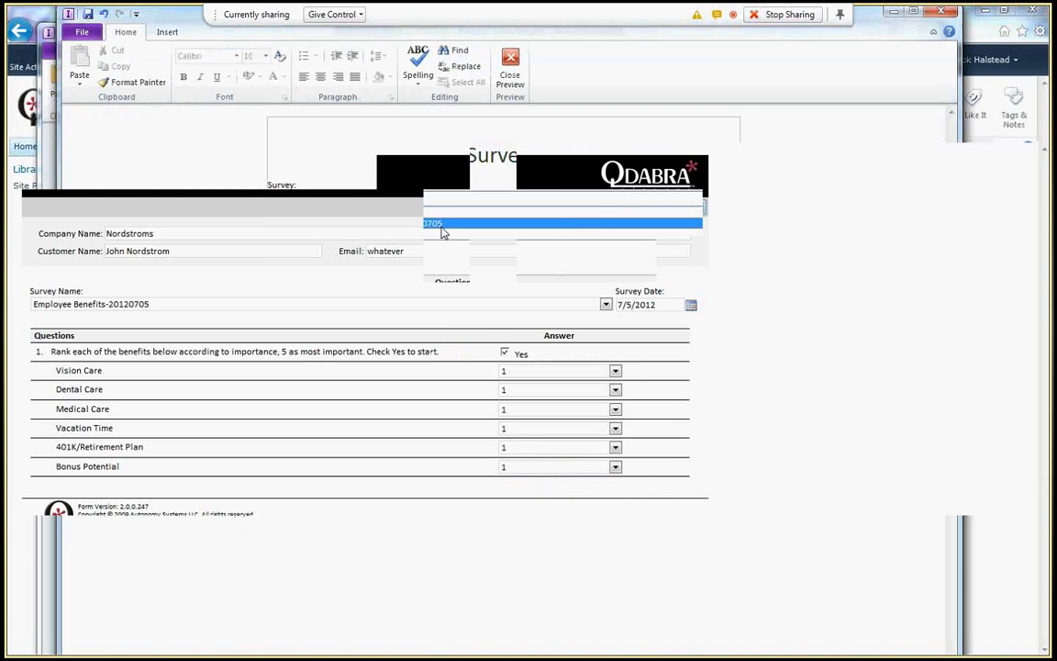
- Reselect Employee Benefits-20120705 in the preview to show 4 responses and updated averages
click(442, 232)
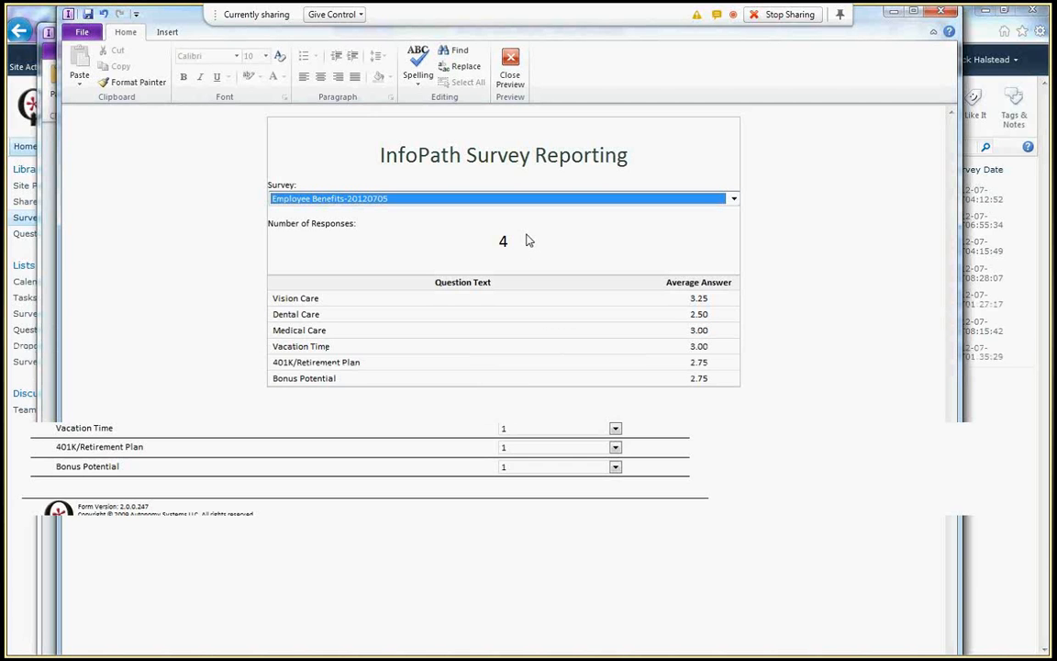
click(734, 198)
click(444, 222)
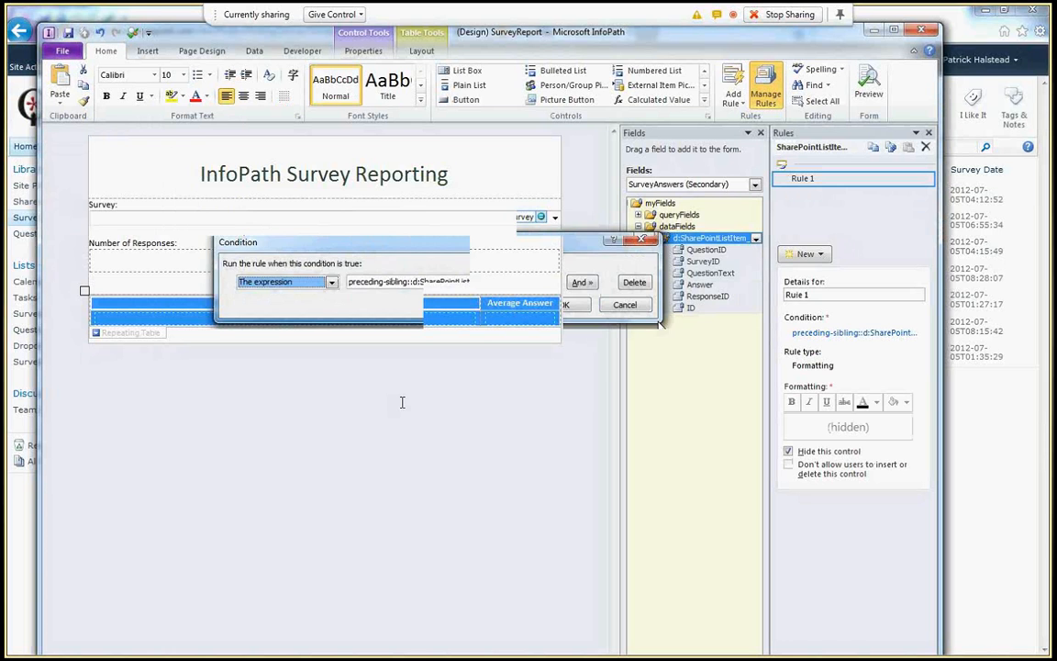
key(alt+Tab)
key(Right)
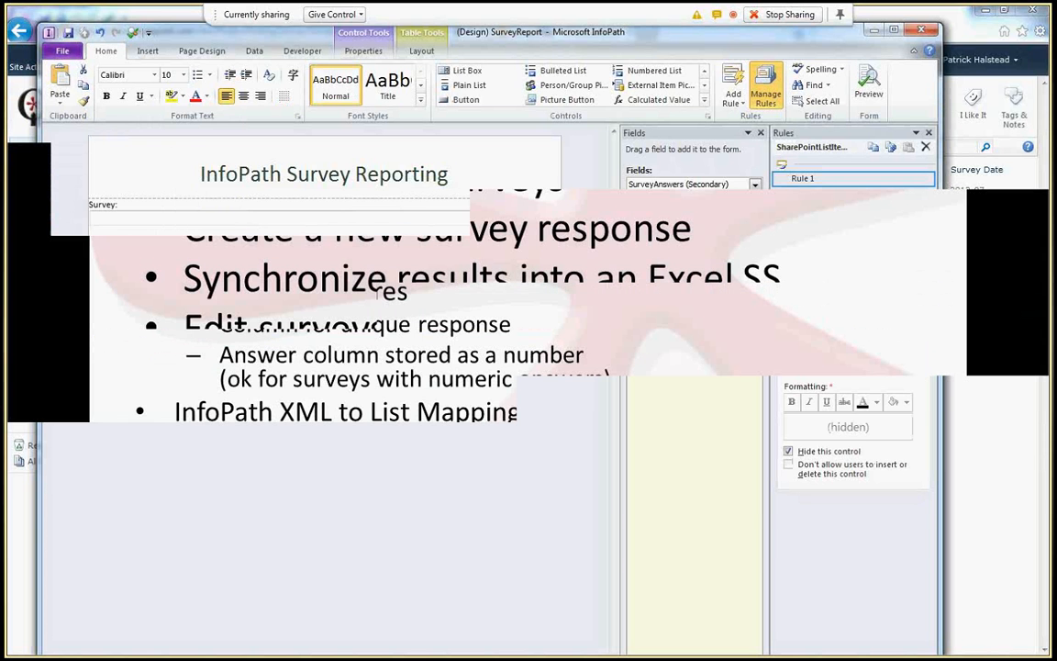